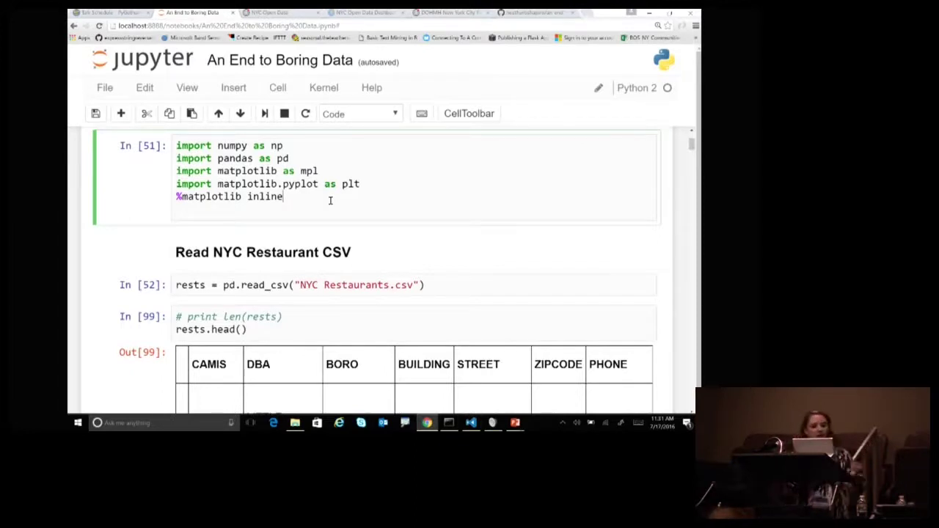
Run the cell that reads "NYC Restaurants.csv" into the rests data frame
{"action": "scroll", "coordinate": [330, 200], "scroll_direction": "down", "scroll_amount": 1}
{"action": "scroll", "coordinate": [331, 199], "scroll_direction": "down", "scroll_amount": 2}
{"action": "left_click", "coordinate": [433, 228]}
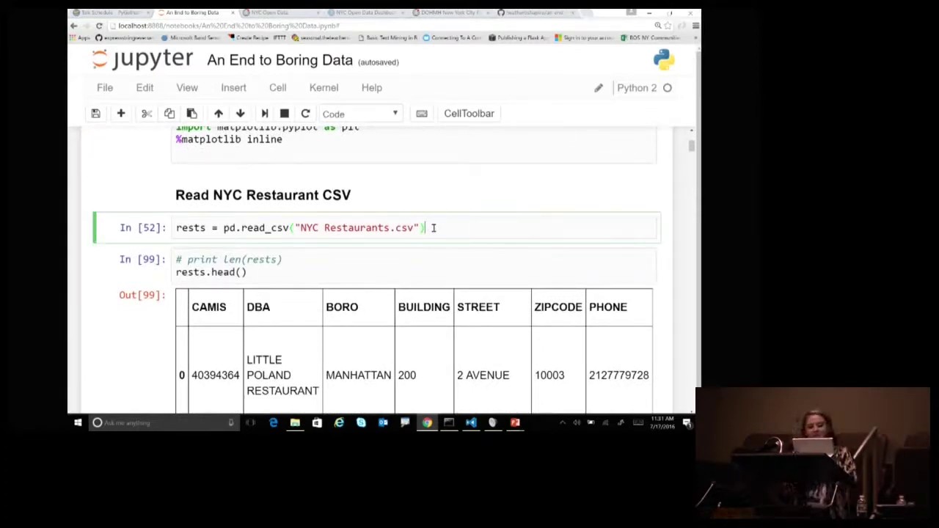
{"action": "key", "text": "shift+Return"}
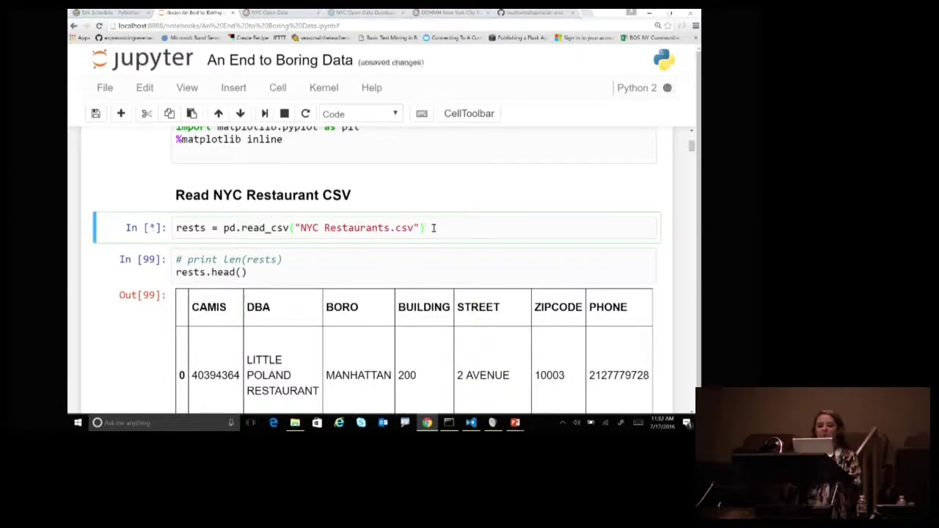
Run the rests.head() cell and look across the columns of the restaurant table
{"action": "left_click", "coordinate": [309, 271]}
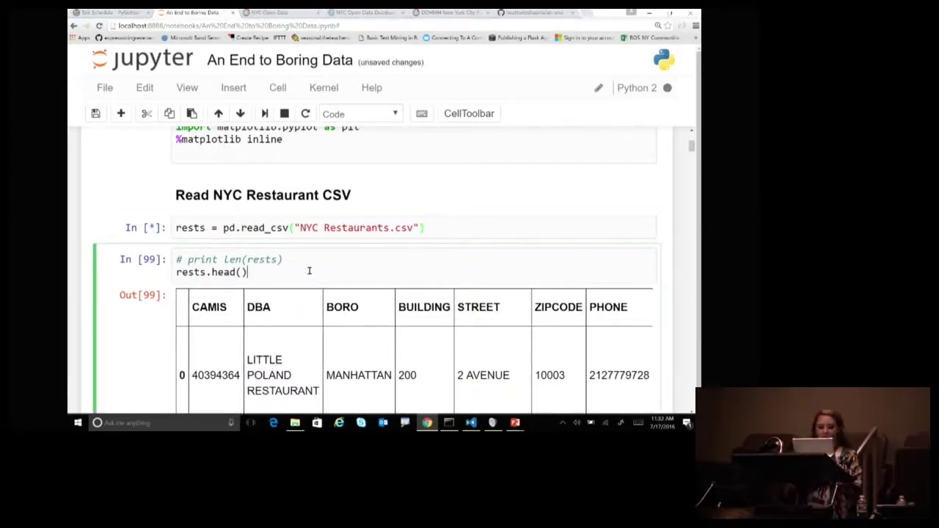
{"action": "key", "text": "ctrl+Return"}
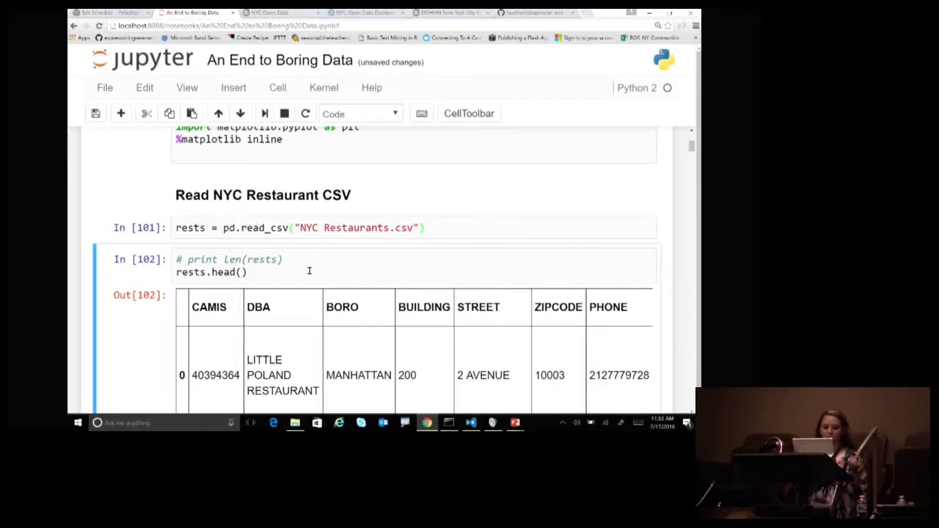
{"action": "scroll", "coordinate": [308, 271], "scroll_direction": "down", "scroll_amount": 2}
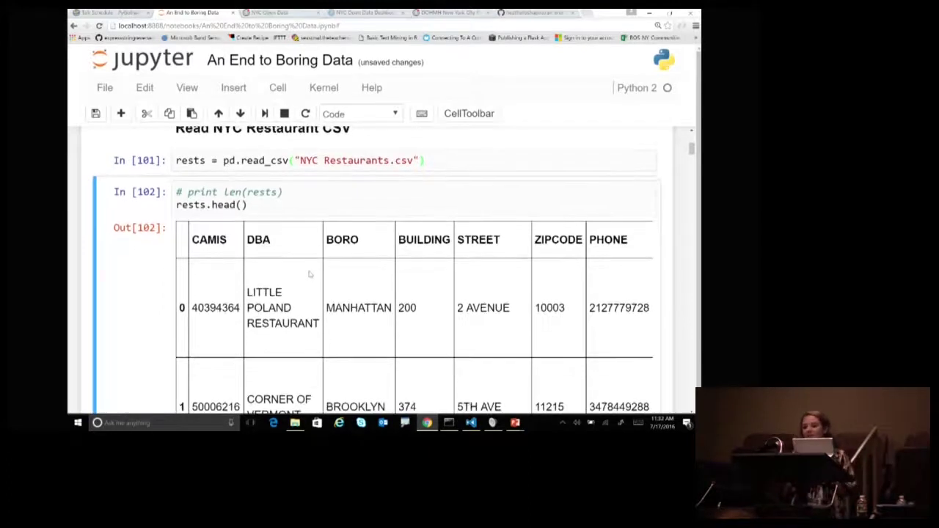
{"action": "scroll", "coordinate": [309, 274], "scroll_direction": "right", "scroll_amount": 3}
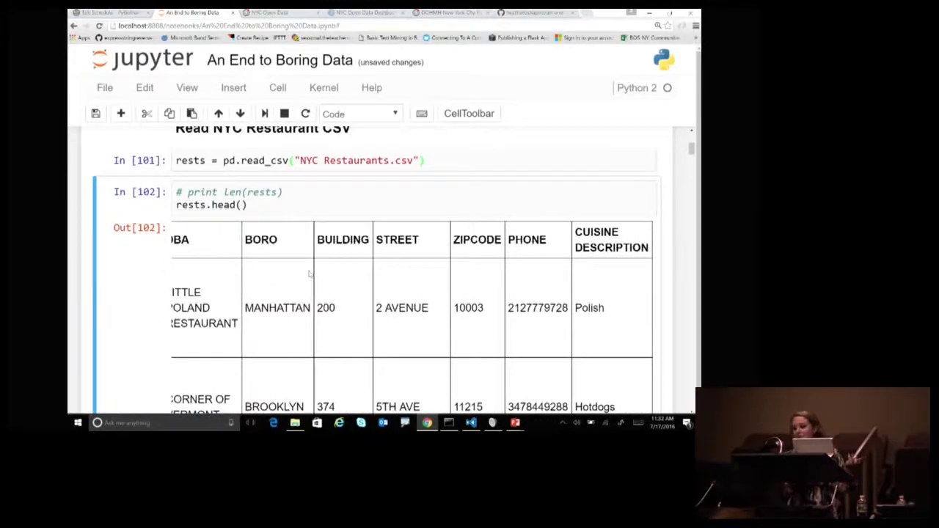
{"action": "scroll", "coordinate": [309, 274], "scroll_direction": "left", "scroll_amount": 3}
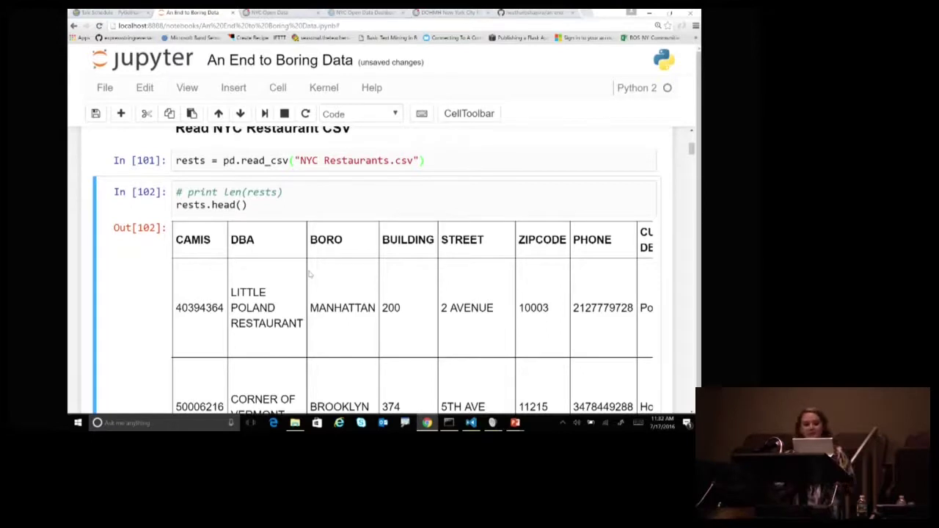
Uncomment the print len(rests) line and rerun the cell to print the number of rows above the table
{"action": "left_click", "coordinate": [186, 192]}
{"action": "key", "text": "BackSpace"}
{"action": "key", "text": "BackSpace"}
{"action": "key", "text": "shift+Return"}
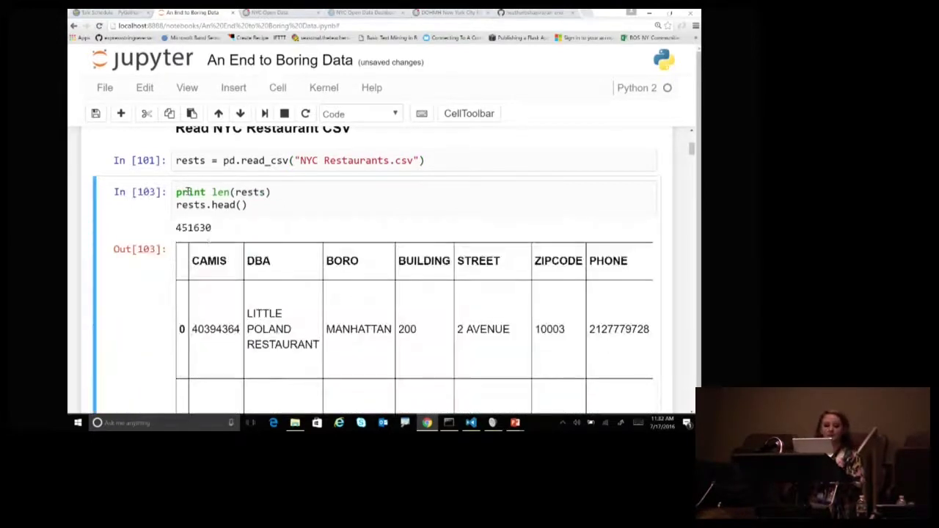
{"action": "left_click_drag", "start_coordinate": [175, 228], "coordinate": [220, 237]}
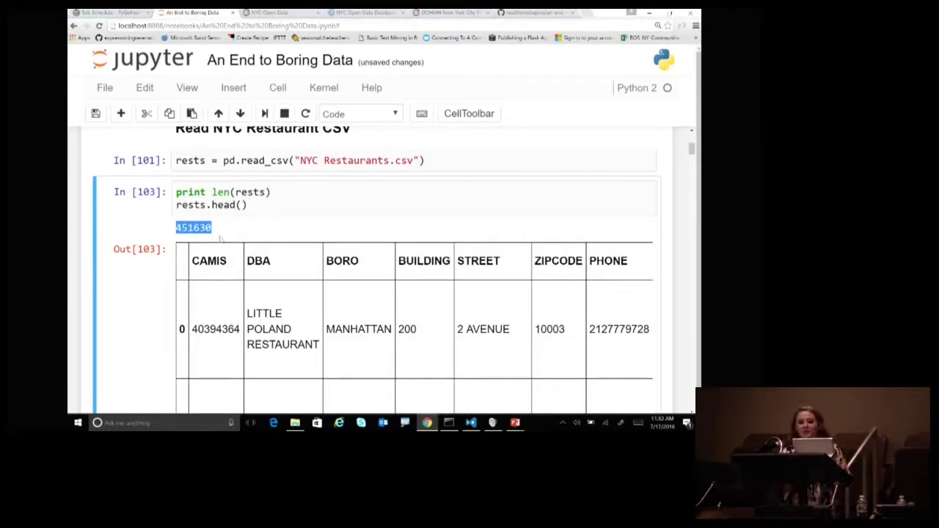
Run the list(mRests.columns.values) cell to list the column names of the Manhattan restaurant data
{"action": "scroll", "coordinate": [220, 239], "scroll_direction": "down", "scroll_amount": 3}
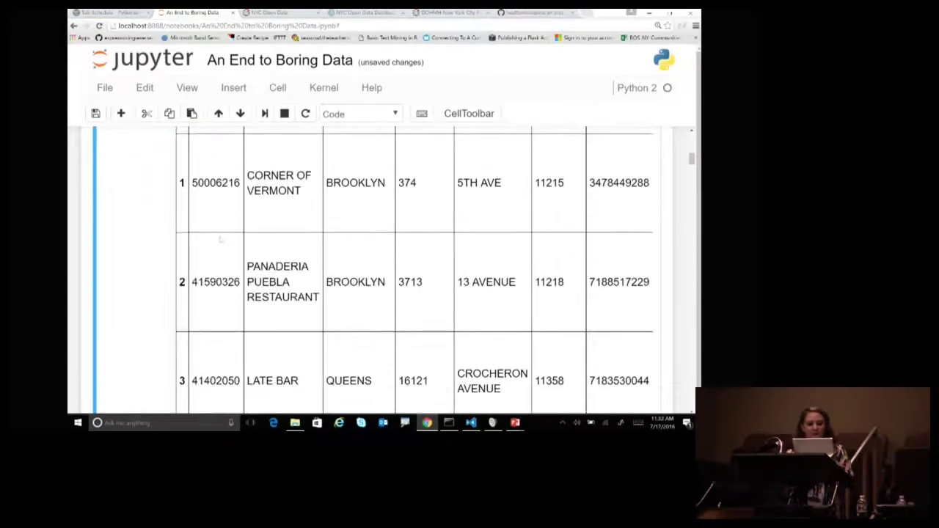
{"action": "scroll", "coordinate": [121, 283], "scroll_direction": "down", "scroll_amount": 5}
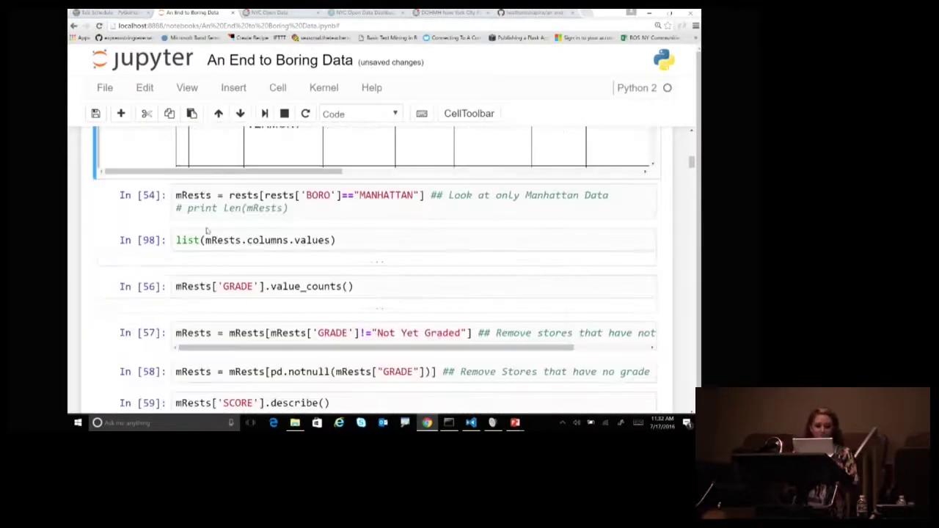
{"action": "left_click", "coordinate": [298, 209]}
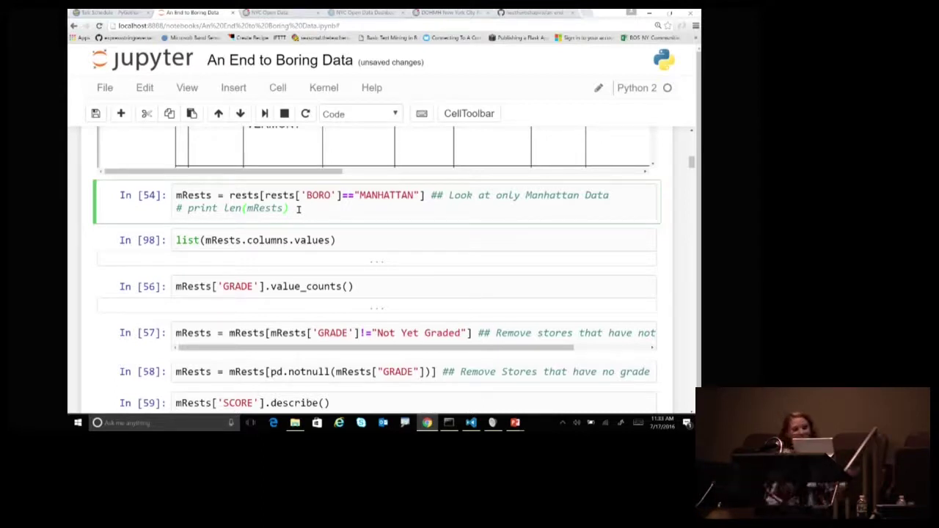
{"action": "left_click", "coordinate": [340, 240]}
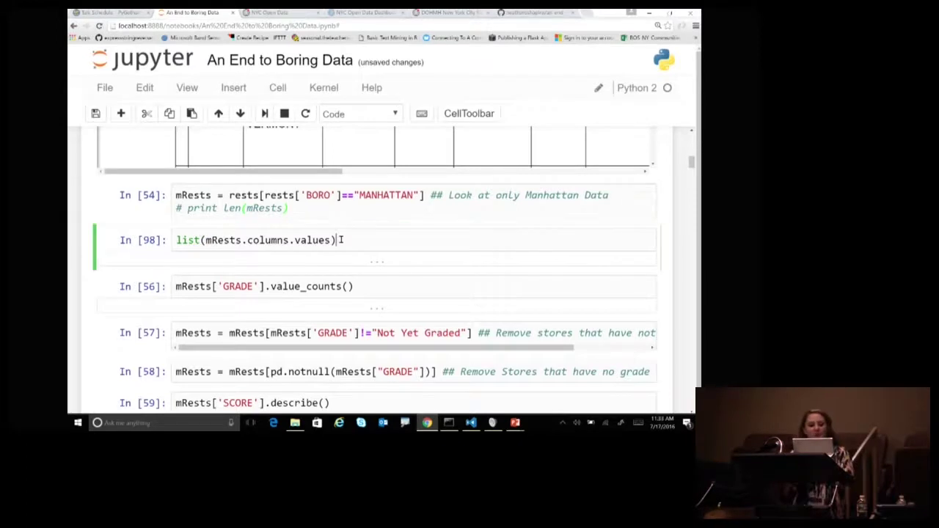
{"action": "key", "text": "ctrl+Return"}
{"action": "scroll", "coordinate": [340, 241], "scroll_direction": "down", "scroll_amount": 3}
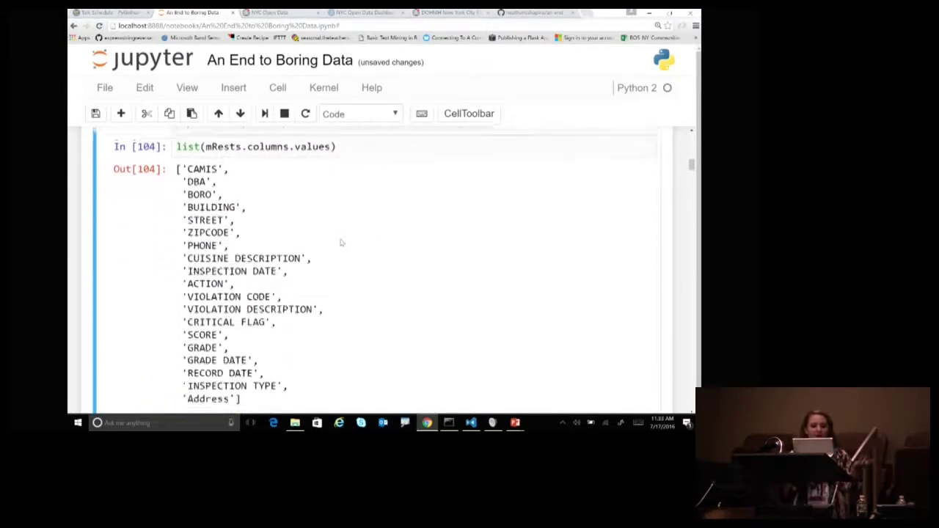
Run the value_counts() cell on the GRADE column to count the Manhattan records per grade
{"action": "scroll", "coordinate": [341, 243], "scroll_direction": "down", "scroll_amount": 3}
{"action": "left_click", "coordinate": [363, 305]}
{"action": "key", "text": "ctrl+Return"}
{"action": "scroll", "coordinate": [363, 305], "scroll_direction": "down", "scroll_amount": 2}
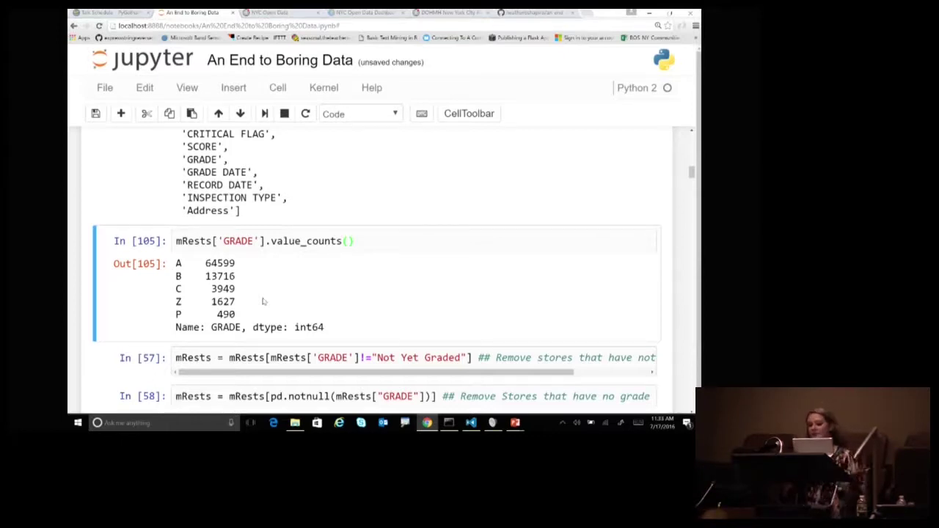
{"action": "scroll", "coordinate": [263, 302], "scroll_direction": "down", "scroll_amount": 1}
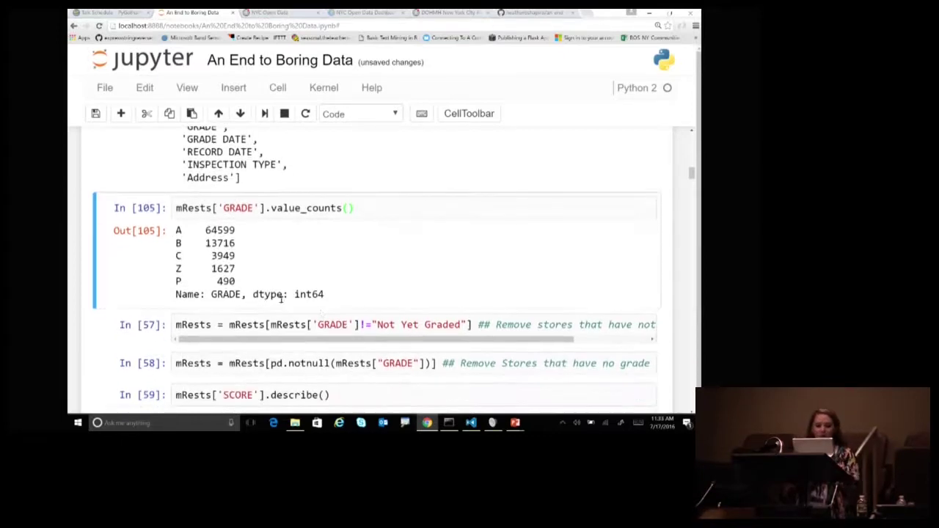
Run the two filter cells that remove "Not Yet Graded" stores and stores without a grade from mRests
{"action": "left_click", "coordinate": [341, 325]}
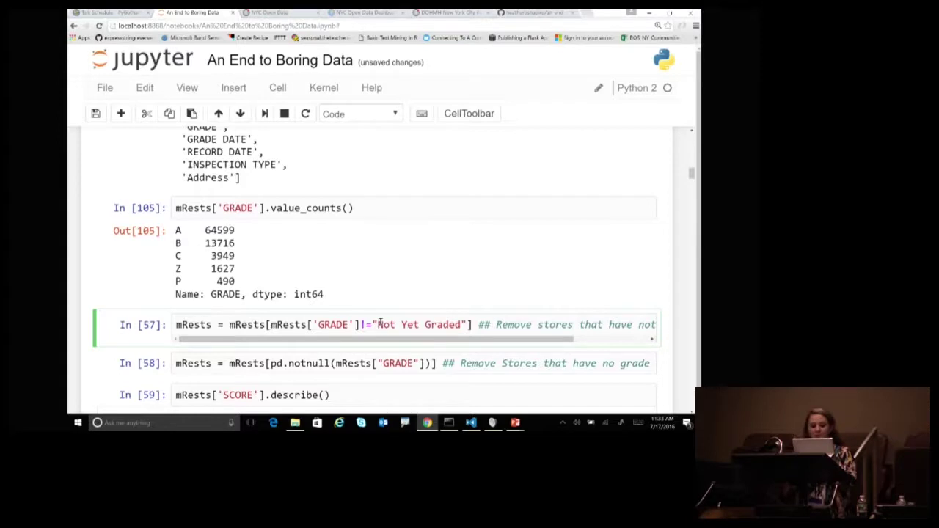
{"action": "scroll", "coordinate": [379, 324], "scroll_direction": "down", "scroll_amount": 2}
{"action": "key", "text": "ctrl+Return"}
{"action": "left_click", "coordinate": [486, 305]}
{"action": "key", "text": "ctrl+Return"}
Run the first describe() cell on the SCORE column and view its summary statistics
{"action": "left_click", "coordinate": [427, 347]}
{"action": "key", "text": "ctrl+Return"}
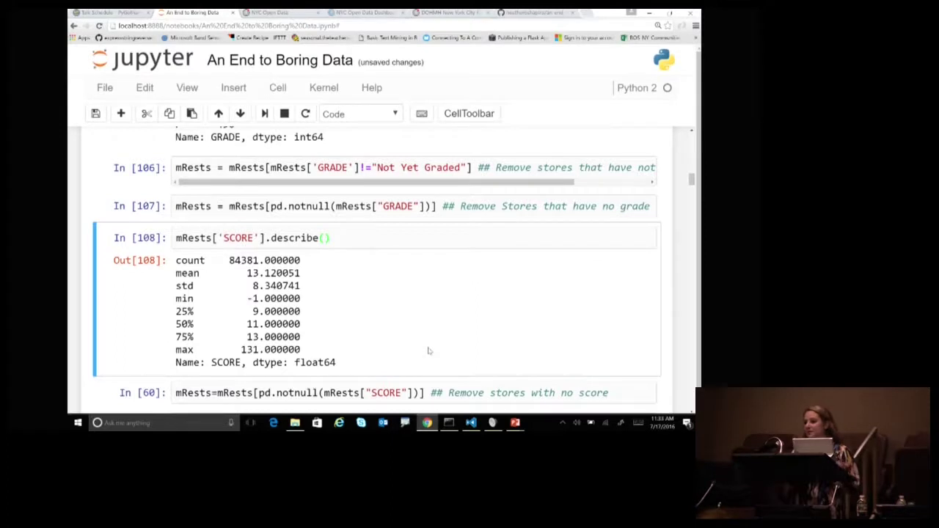
{"action": "scroll", "coordinate": [429, 350], "scroll_direction": "down", "scroll_amount": 1}
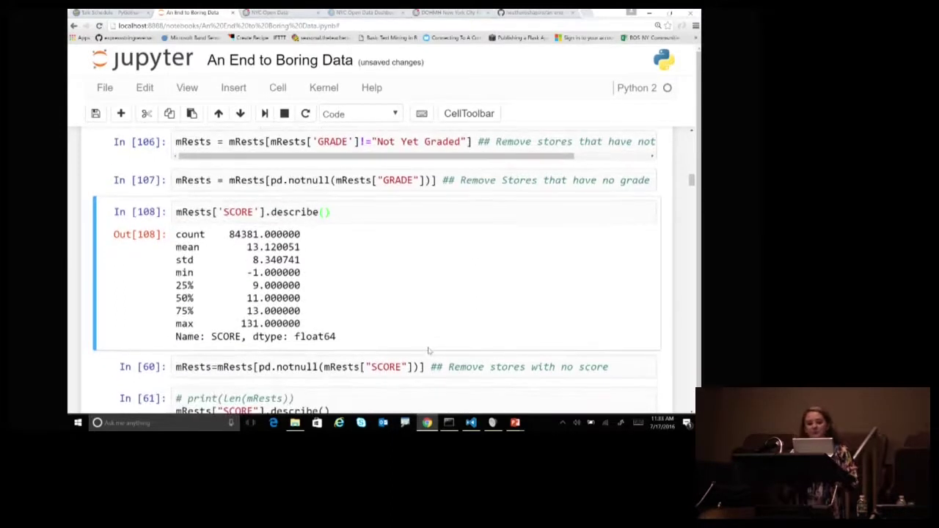
{"action": "scroll", "coordinate": [429, 351], "scroll_direction": "down", "scroll_amount": 2}
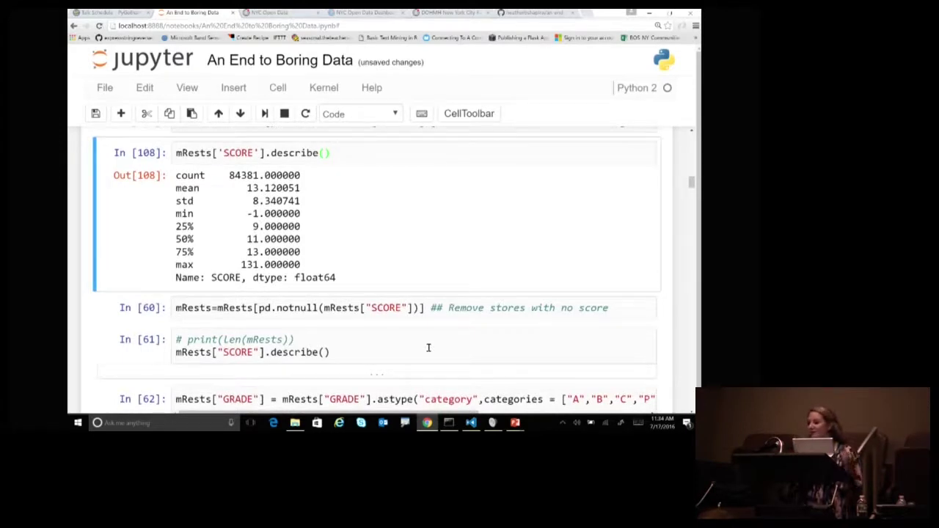
Run the cell that removes stores with no score, plus the SCORE describe() cell that follows it
{"action": "left_click", "coordinate": [413, 307]}
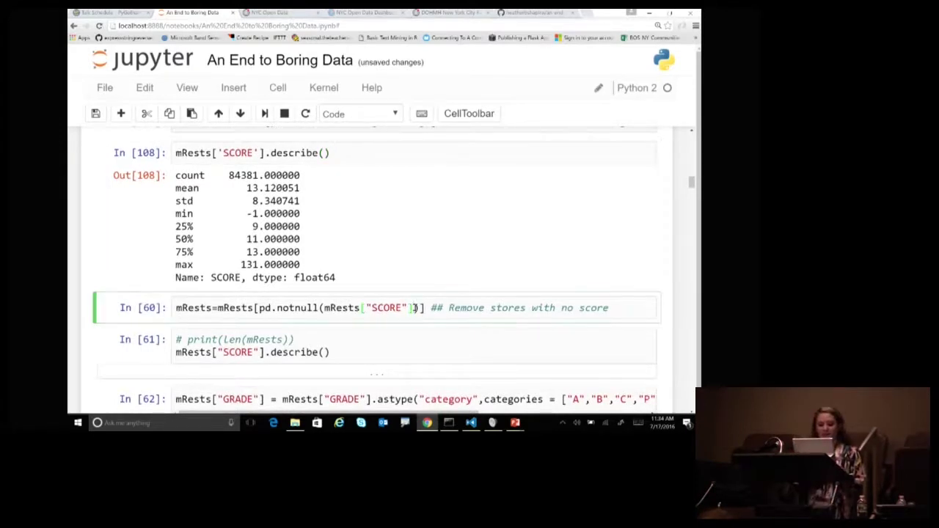
{"action": "key", "text": "ctrl+Return"}
{"action": "scroll", "coordinate": [414, 307], "scroll_direction": "down", "scroll_amount": 2}
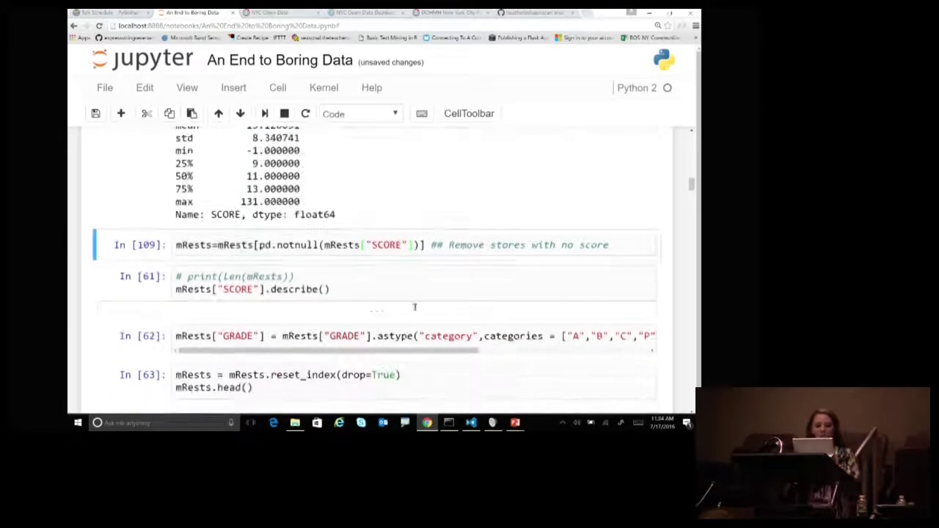
{"action": "left_click", "coordinate": [386, 293]}
{"action": "key", "text": "ctrl+Return"}
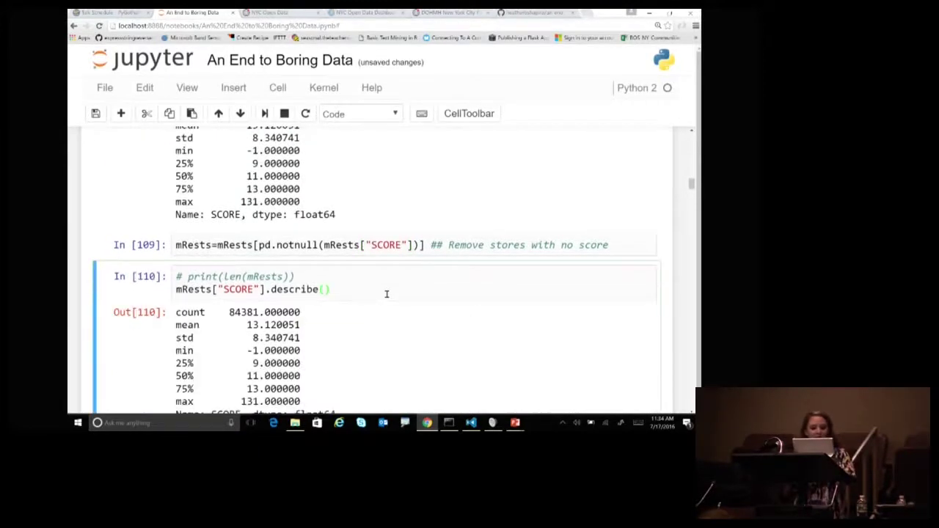
{"action": "scroll", "coordinate": [386, 293], "scroll_direction": "down", "scroll_amount": 2}
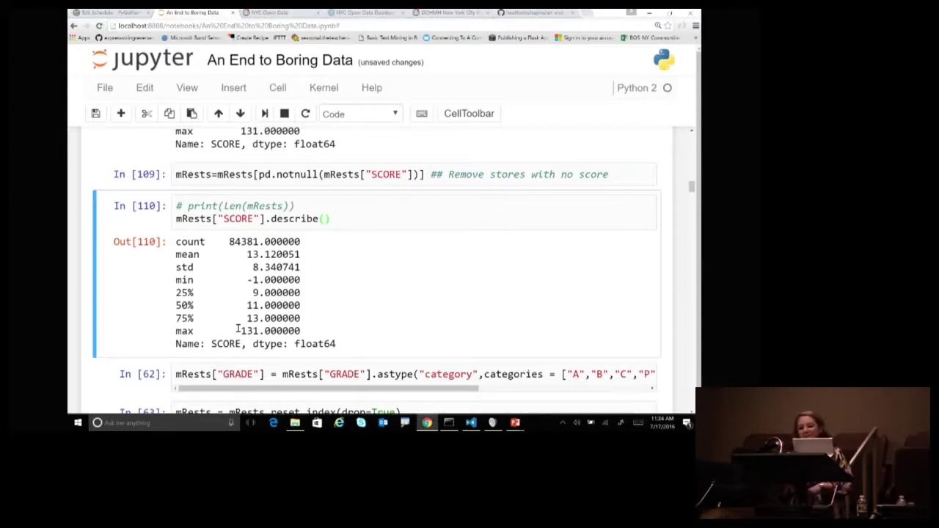
Try to convert the GRADE column to an ordered category with levels A, B, C, P and Z, and read through the output
{"action": "scroll", "coordinate": [237, 329], "scroll_direction": "down", "scroll_amount": 2}
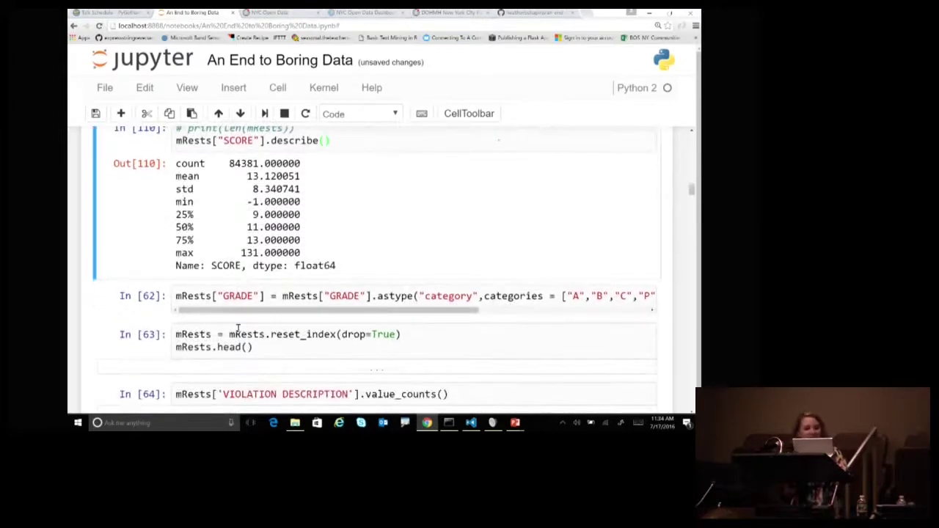
{"action": "left_click", "coordinate": [291, 295]}
{"action": "key", "text": "ctrl+Return"}
{"action": "scroll", "coordinate": [308, 291], "scroll_direction": "down", "scroll_amount": 8}
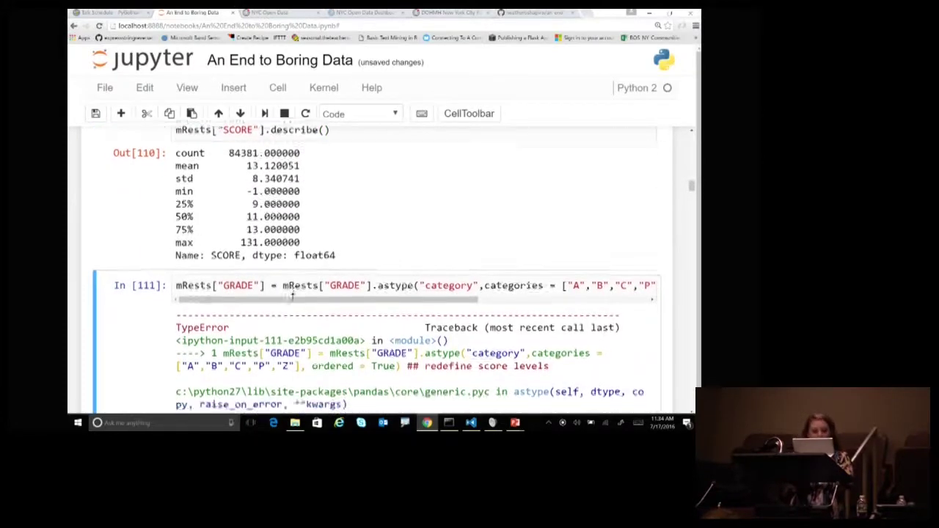
{"action": "scroll", "coordinate": [323, 287], "scroll_direction": "down", "scroll_amount": 6}
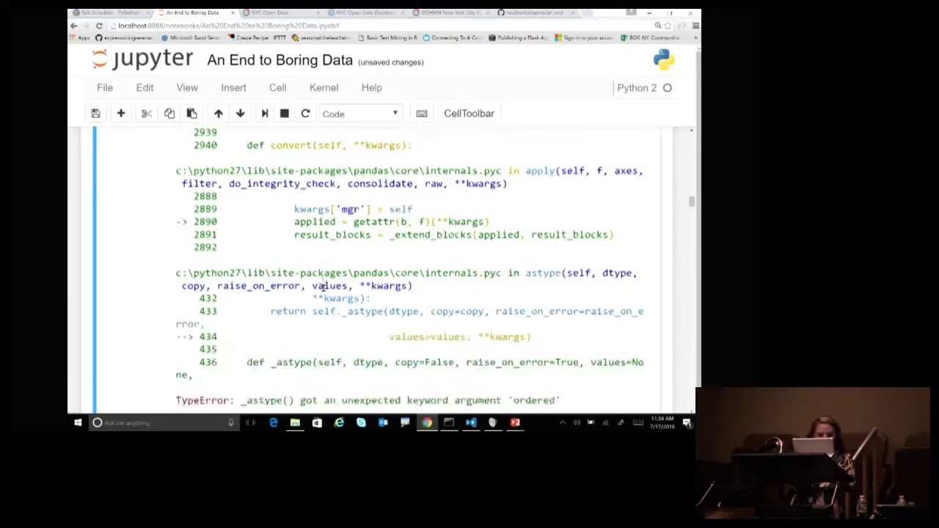
Rerun the import cell at the start of the notebook for numpy, pandas and matplotlib
{"action": "scroll", "coordinate": [322, 287], "scroll_direction": "up", "scroll_amount": 12}
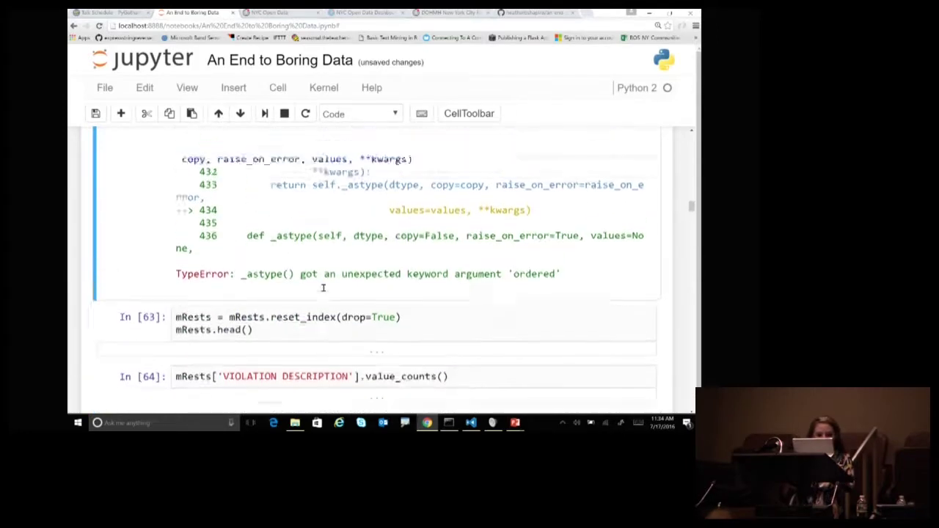
{"action": "scroll", "coordinate": [322, 288], "scroll_direction": "up", "scroll_amount": 15}
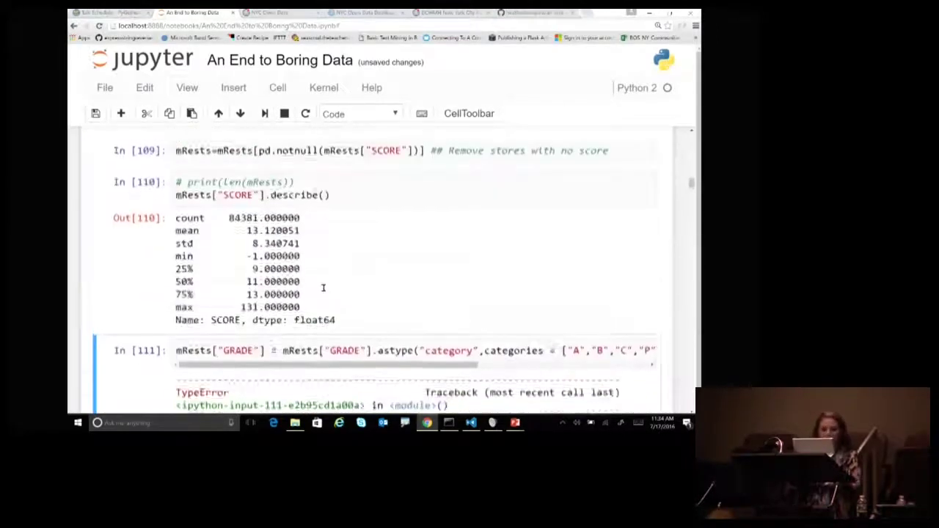
{"action": "right_click", "coordinate": [314, 286]}
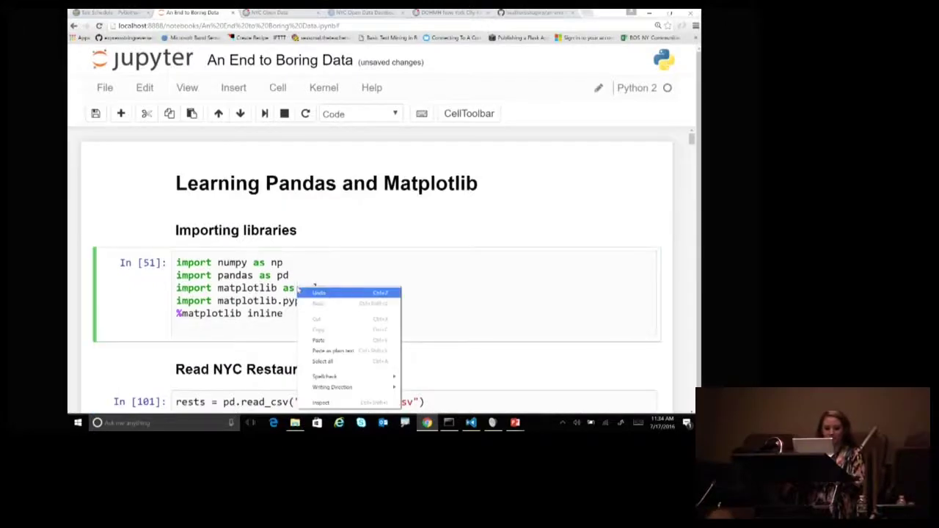
{"action": "left_click", "coordinate": [258, 273]}
{"action": "key", "text": "ctrl+Return"}
Rerun the cell that converts GRADE to an ordered category, and inspect the full statement and its output
{"action": "scroll", "coordinate": [258, 272], "scroll_direction": "down", "scroll_amount": 20}
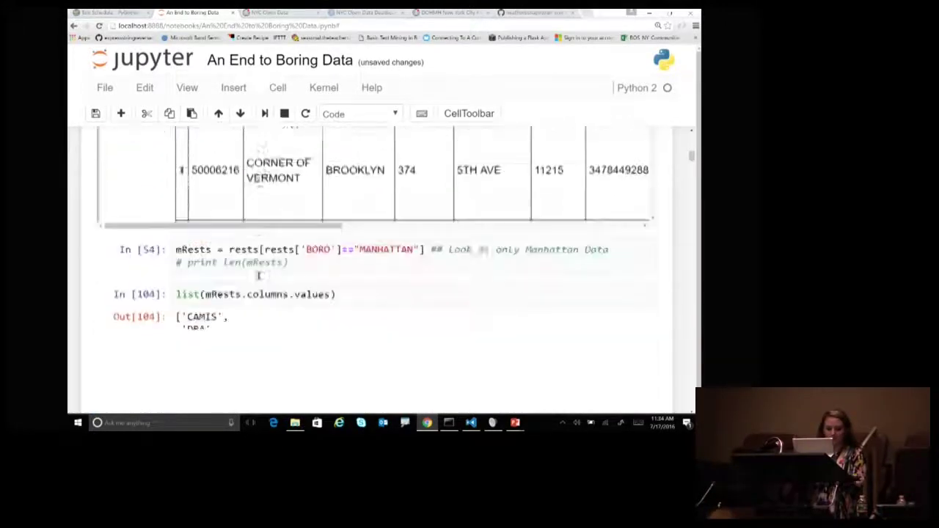
{"action": "scroll", "coordinate": [256, 270], "scroll_direction": "up", "scroll_amount": 1}
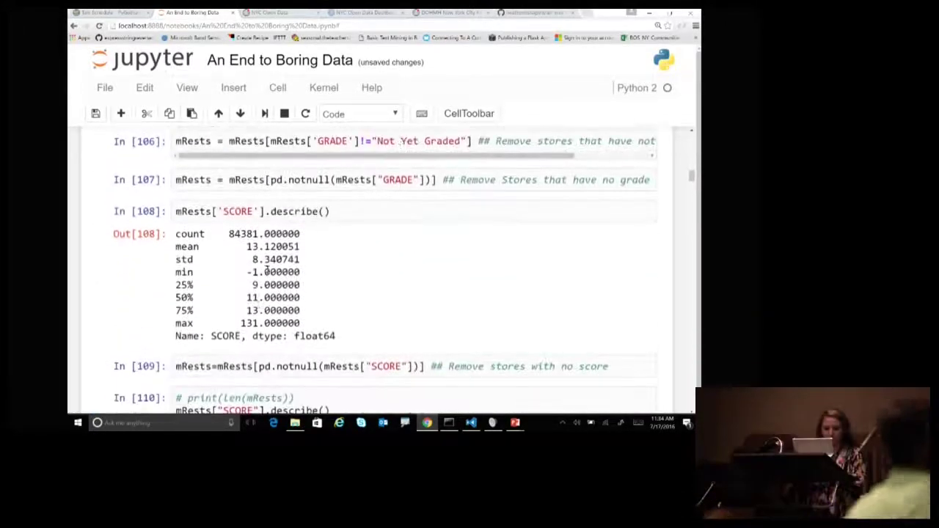
{"action": "left_click", "coordinate": [410, 140]}
{"action": "scroll", "coordinate": [411, 208], "scroll_direction": "down", "scroll_amount": 2}
{"action": "scroll", "coordinate": [415, 232], "scroll_direction": "down", "scroll_amount": 4}
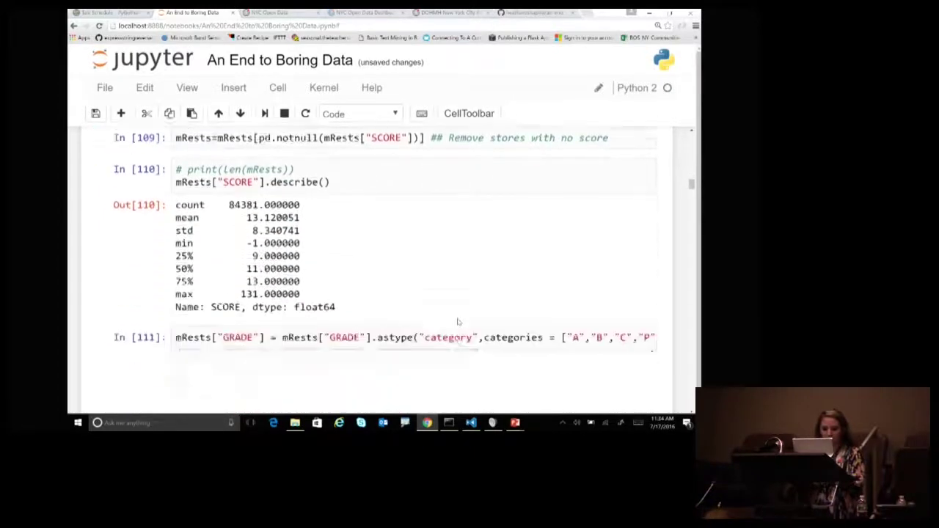
{"action": "left_click", "coordinate": [467, 279]}
{"action": "key", "text": "ctrl+Return"}
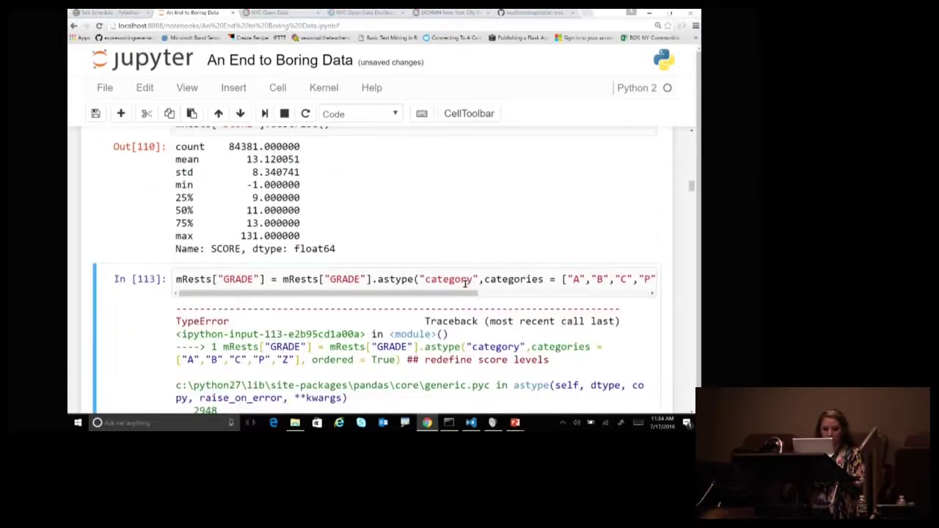
{"action": "scroll", "coordinate": [465, 283], "scroll_direction": "down", "scroll_amount": 2}
{"action": "left_click_drag", "start_coordinate": [476, 152], "coordinate": [531, 144]}
{"action": "scroll", "coordinate": [531, 144], "scroll_direction": "left", "scroll_amount": 3}
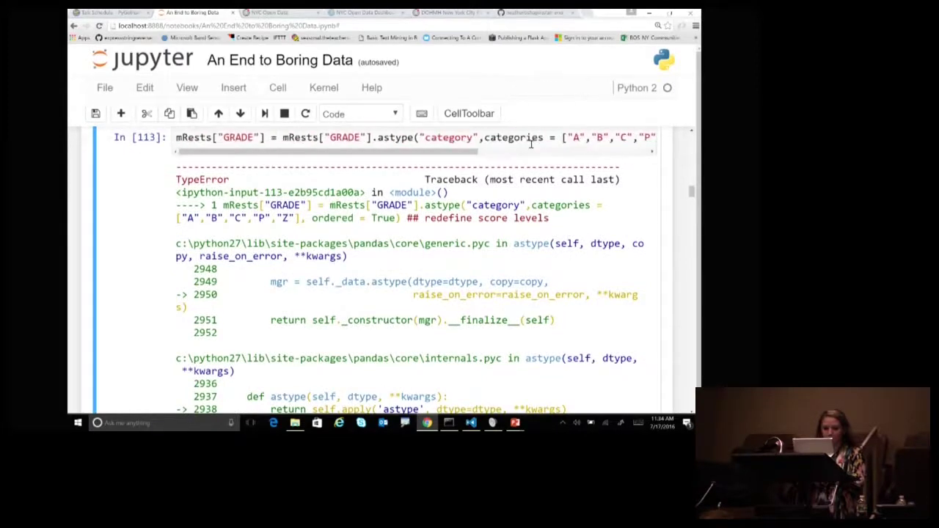
Run the cell that resets the mRests index with drop=True and shows the head of the table
{"action": "scroll", "coordinate": [531, 144], "scroll_direction": "up", "scroll_amount": 2}
{"action": "left_click_drag", "start_coordinate": [475, 206], "coordinate": [593, 208]}
{"action": "scroll", "coordinate": [593, 208], "scroll_direction": "down", "scroll_amount": 5}
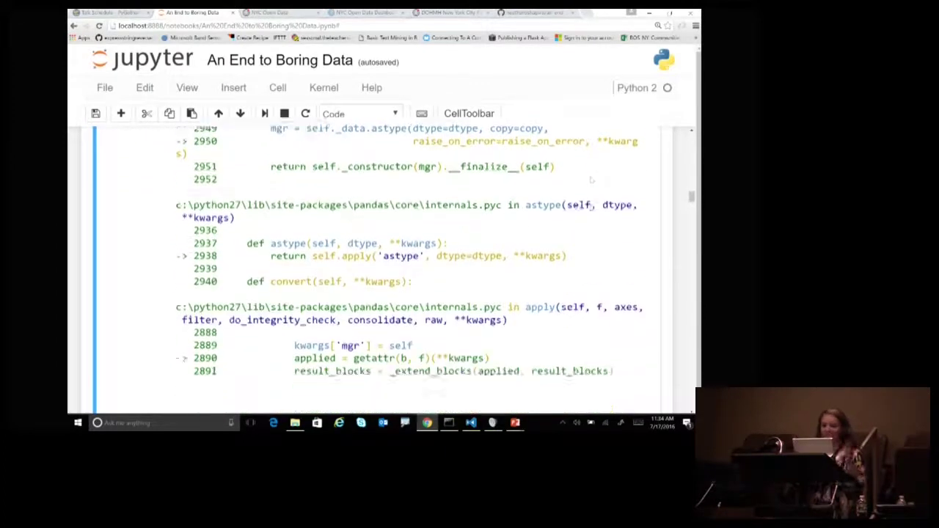
{"action": "scroll", "coordinate": [590, 204], "scroll_direction": "down", "scroll_amount": 4}
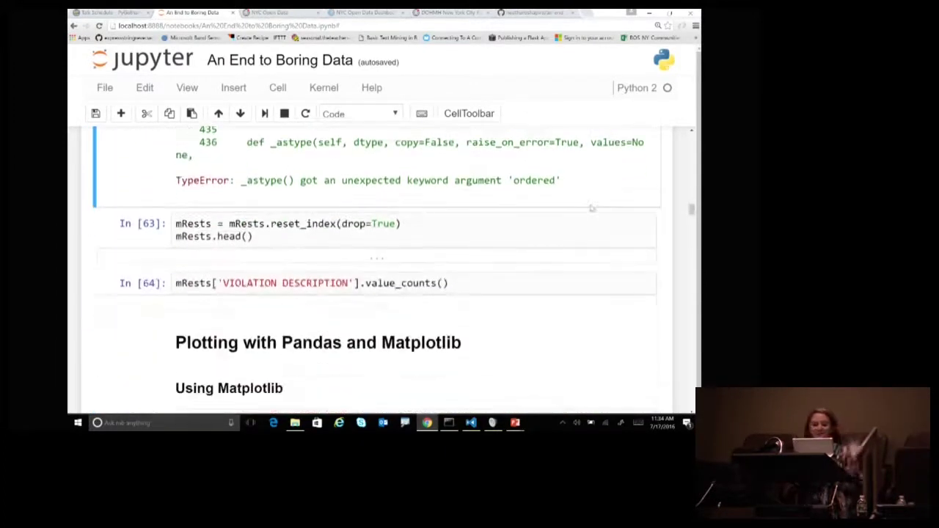
{"action": "left_click", "coordinate": [523, 221]}
{"action": "key", "text": "ctrl+Return"}
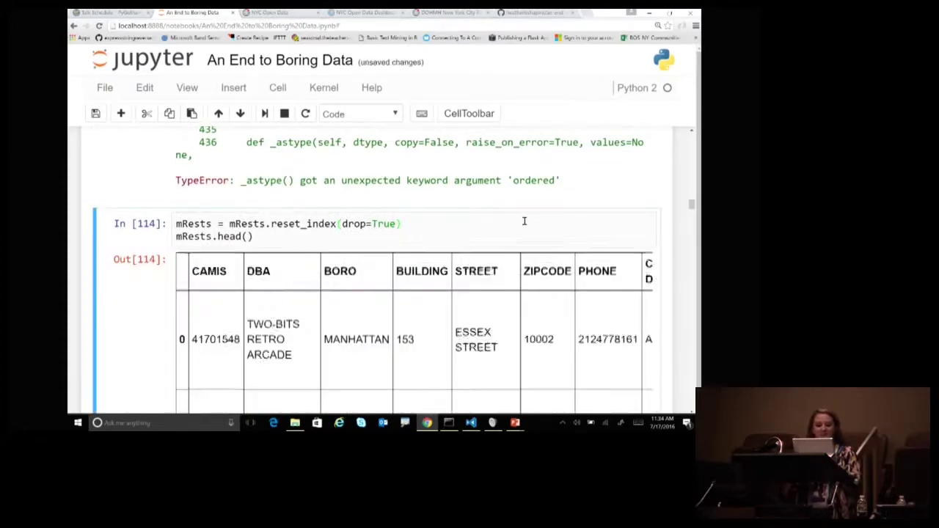
Run the cell that counts the VIOLATION DESCRIPTION values in mRests and browse its output, temporarily expanding it in full
{"action": "scroll", "coordinate": [524, 221], "scroll_direction": "down", "scroll_amount": 1}
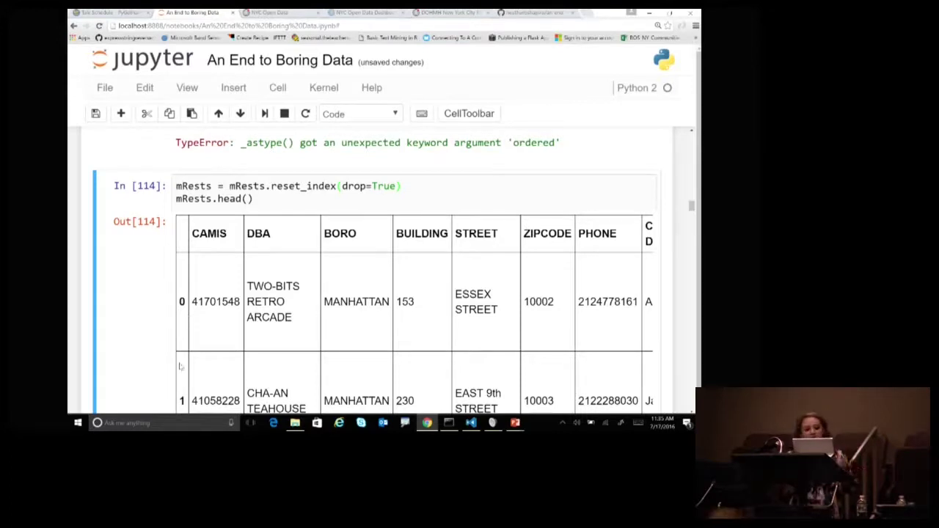
{"action": "scroll", "coordinate": [506, 237], "scroll_direction": "down", "scroll_amount": 4}
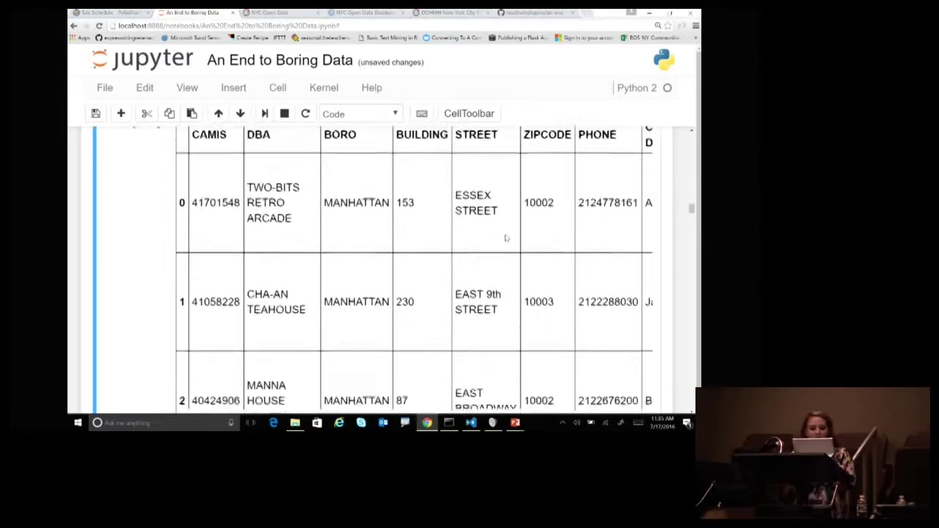
{"action": "scroll", "coordinate": [144, 277], "scroll_direction": "down", "scroll_amount": 5}
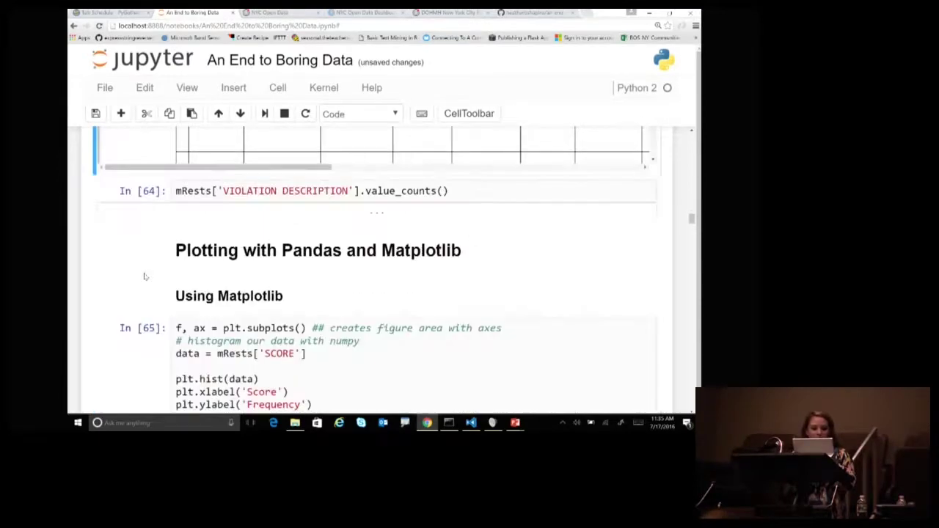
{"action": "left_click", "coordinate": [456, 184]}
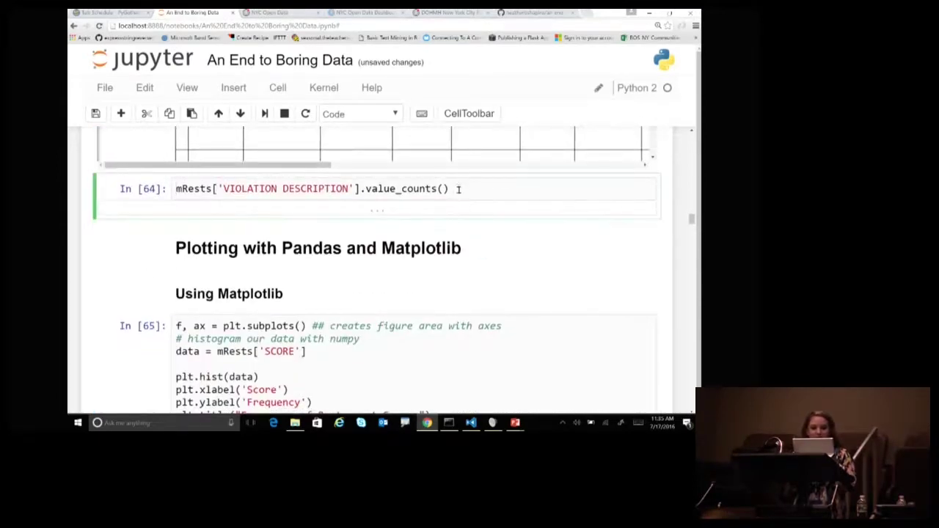
{"action": "key", "text": "ctrl+Return"}
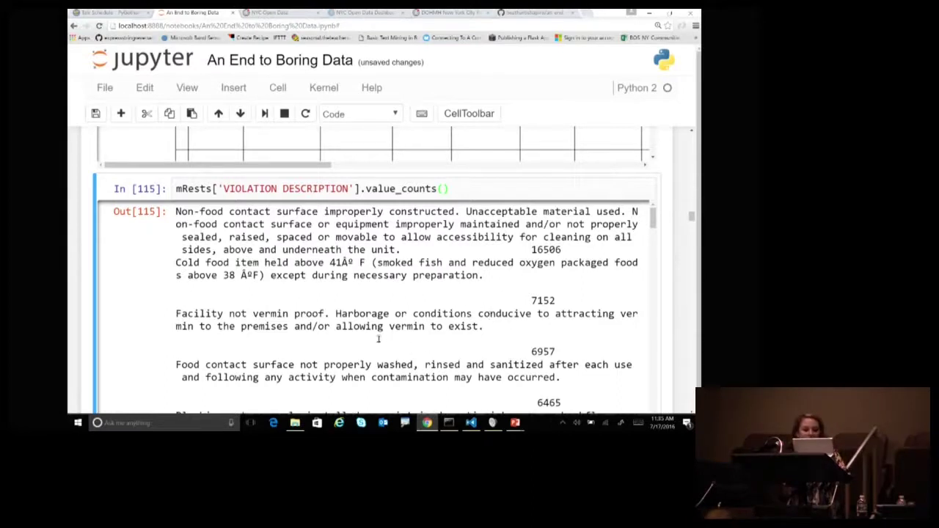
{"action": "scroll", "coordinate": [347, 315], "scroll_direction": "down", "scroll_amount": 5}
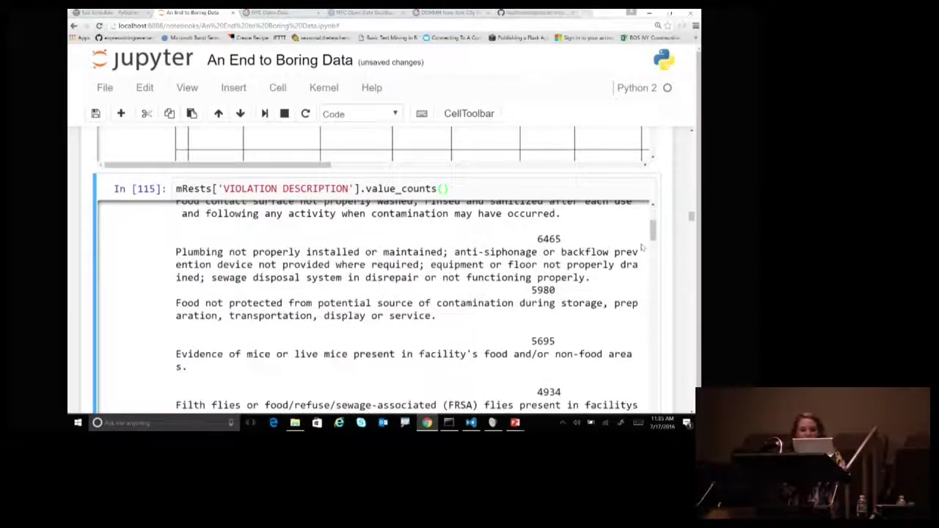
{"action": "left_click", "coordinate": [121, 314]}
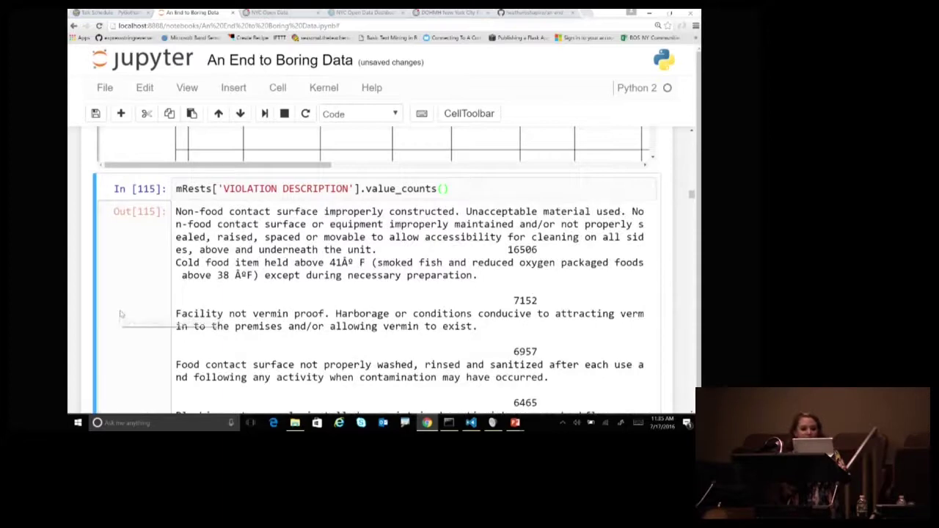
{"action": "scroll", "coordinate": [121, 314], "scroll_direction": "down", "scroll_amount": 5}
{"action": "left_click", "coordinate": [121, 314]}
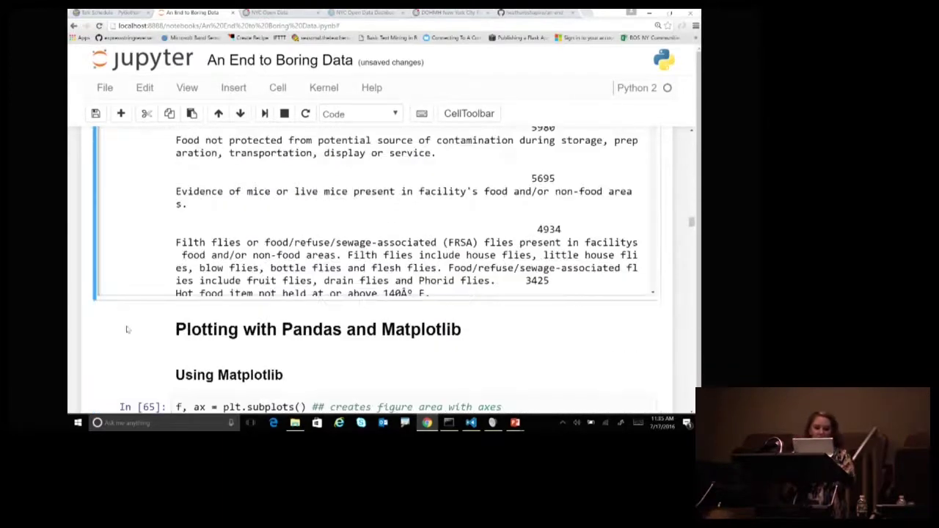
{"action": "scroll", "coordinate": [126, 327], "scroll_direction": "down", "scroll_amount": 4}
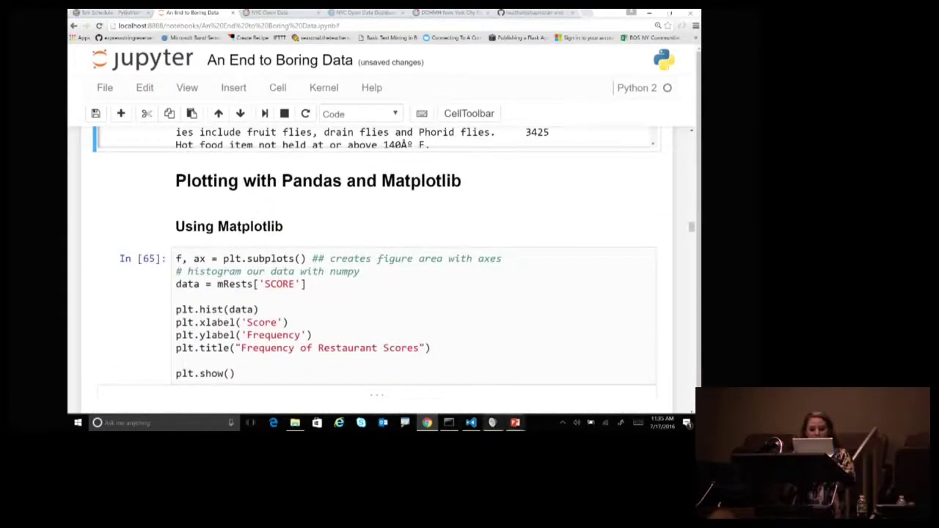
Switch to the PowerPoint slide show and advance to the MATPLOTLIB slide with the pyplot import line
{"action": "mouse_move", "coordinate": [515, 423]}
{"action": "left_click", "coordinate": [564, 378]}
{"action": "key", "text": "Right"}
{"action": "key", "text": "Right"}
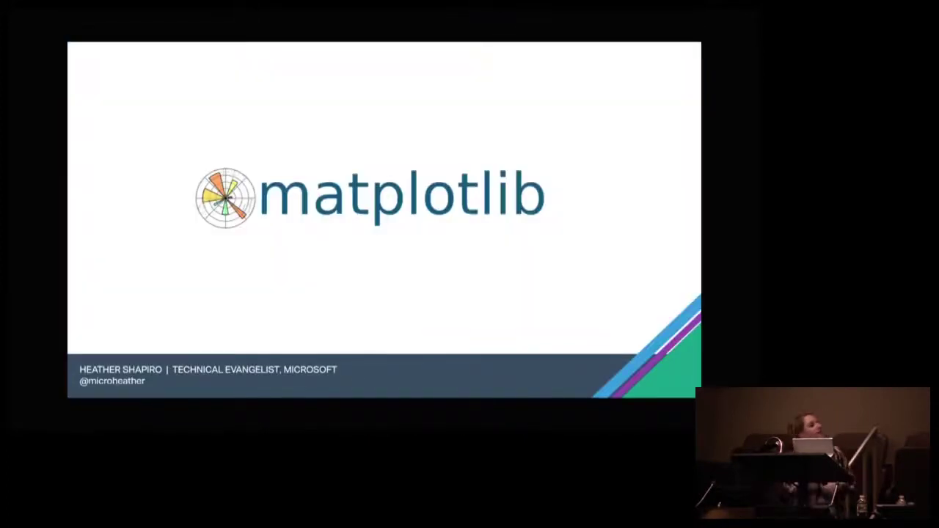
{"action": "key", "text": "Right"}
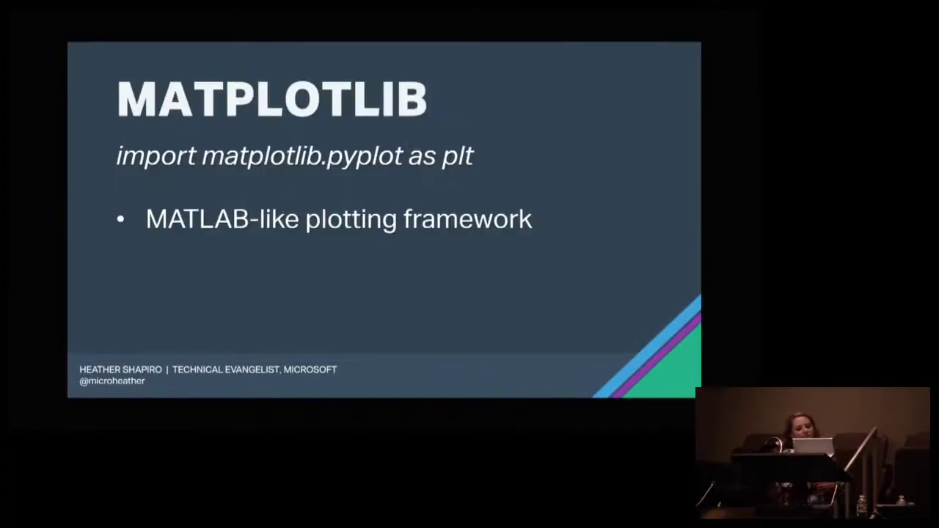
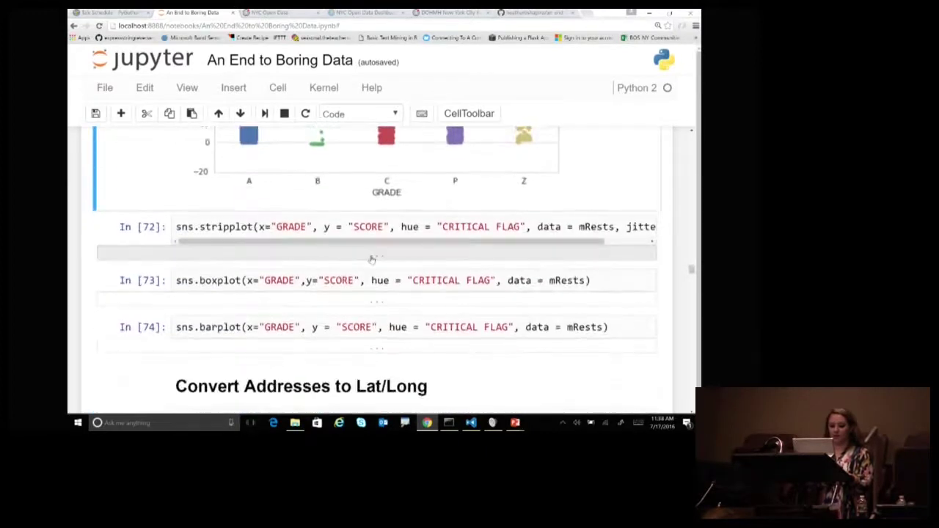
Expand the collapsed output of the stripplot of SCORE by GRADE coloured by CRITICAL FLAG, and examine the chart
{"action": "left_click", "coordinate": [372, 256]}
{"action": "scroll", "coordinate": [372, 256], "scroll_direction": "down", "scroll_amount": 1}
{"action": "scroll", "coordinate": [371, 259], "scroll_direction": "down", "scroll_amount": 1}
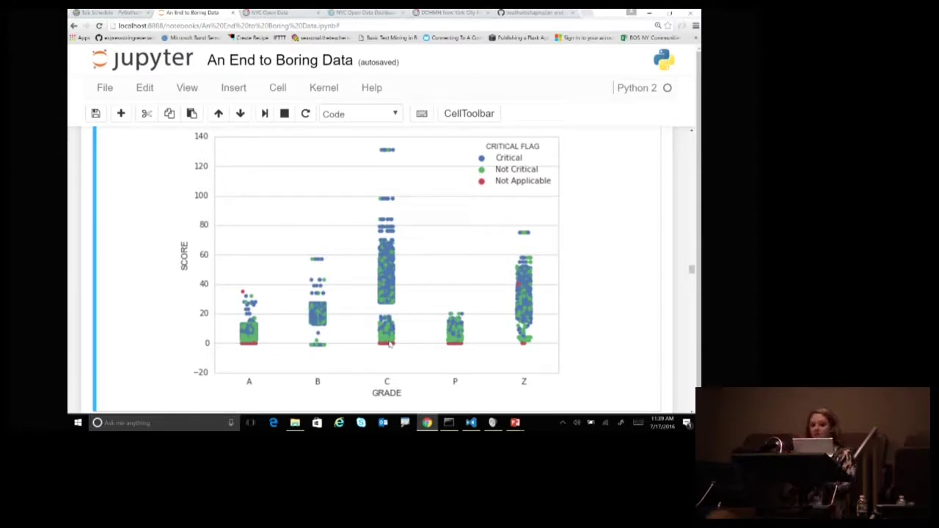
Expand the output of the boxplot of SCORE by GRADE with the CRITICAL FLAG hue, and examine the chart
{"action": "scroll", "coordinate": [389, 345], "scroll_direction": "down", "scroll_amount": 4}
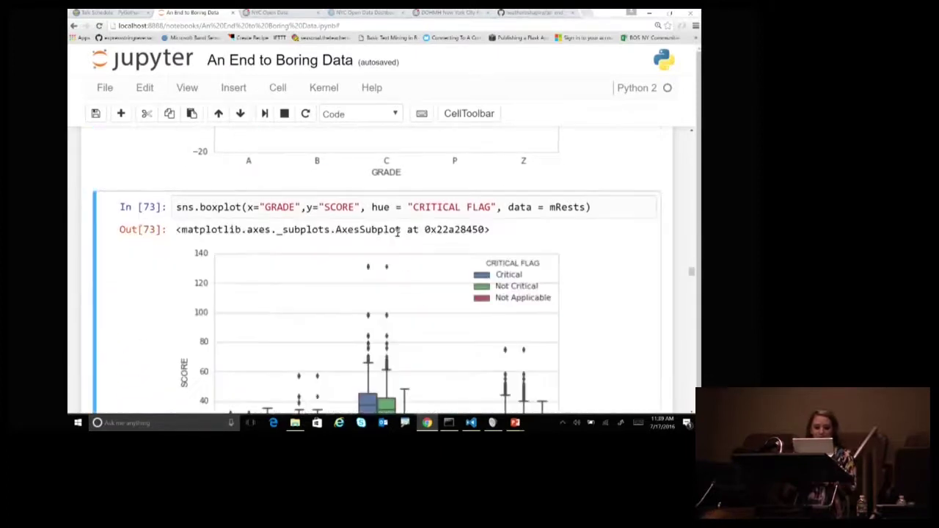
{"action": "left_click", "coordinate": [397, 232]}
{"action": "scroll", "coordinate": [397, 233], "scroll_direction": "down", "scroll_amount": 1}
{"action": "scroll", "coordinate": [397, 236], "scroll_direction": "up", "scroll_amount": 1}
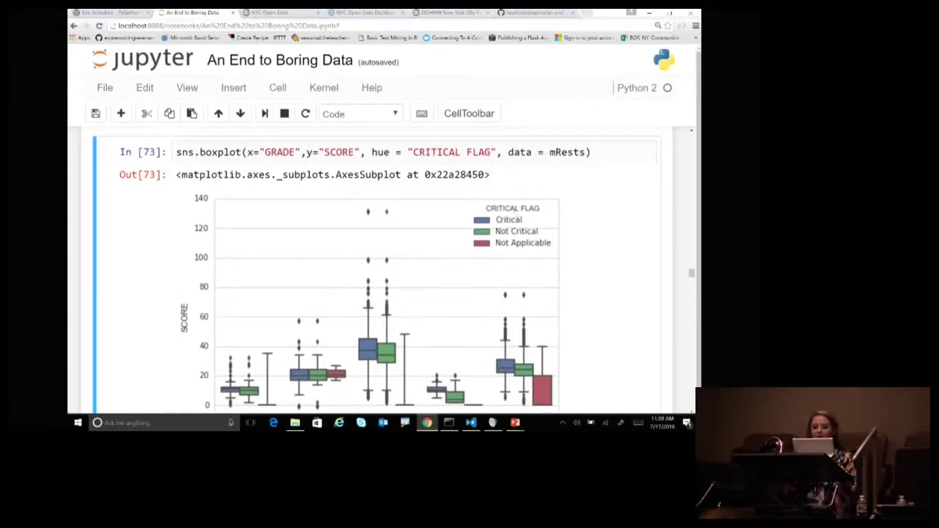
{"action": "scroll", "coordinate": [512, 259], "scroll_direction": "down", "scroll_amount": 2}
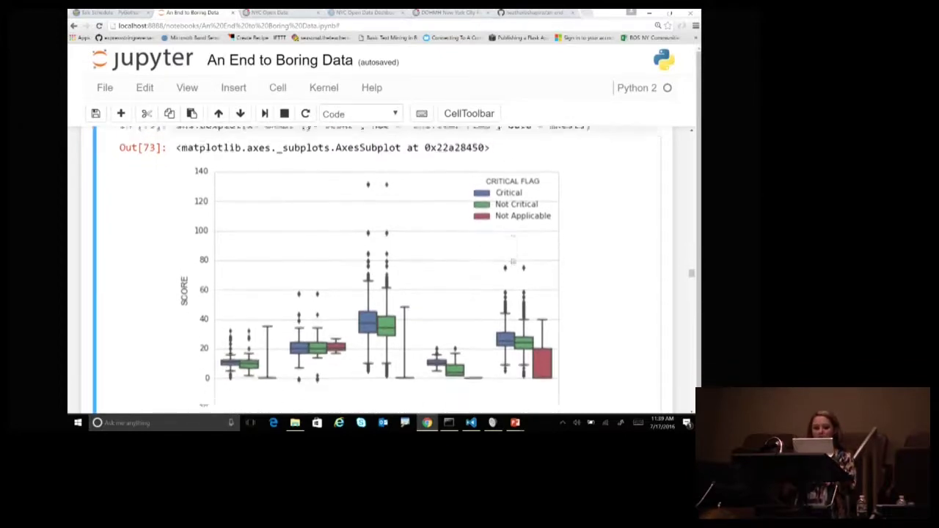
Expand the output of the barplot of SCORE by GRADE with the CRITICAL FLAG hue, and examine the whole chart
{"action": "scroll", "coordinate": [512, 258], "scroll_direction": "down", "scroll_amount": 4}
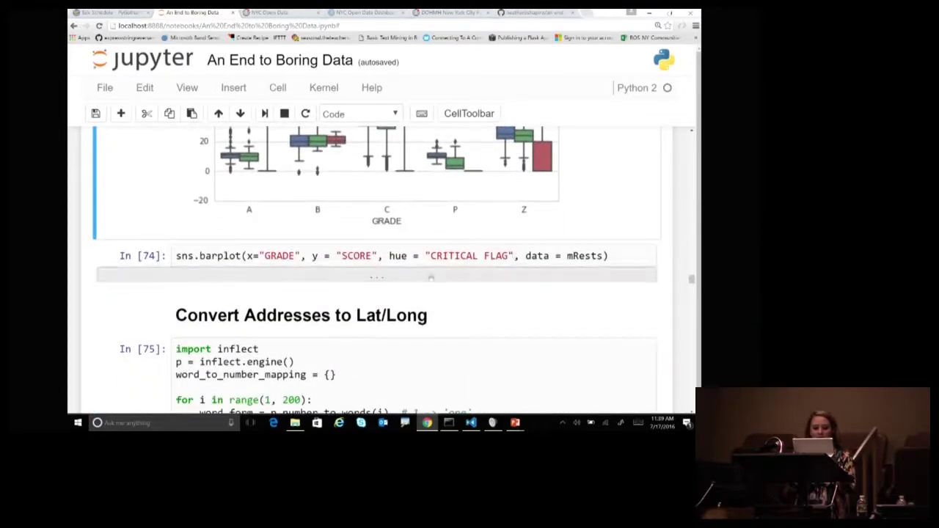
{"action": "left_click", "coordinate": [392, 279]}
{"action": "scroll", "coordinate": [463, 333], "scroll_direction": "down", "scroll_amount": 1}
{"action": "scroll", "coordinate": [463, 332], "scroll_direction": "down", "scroll_amount": 1}
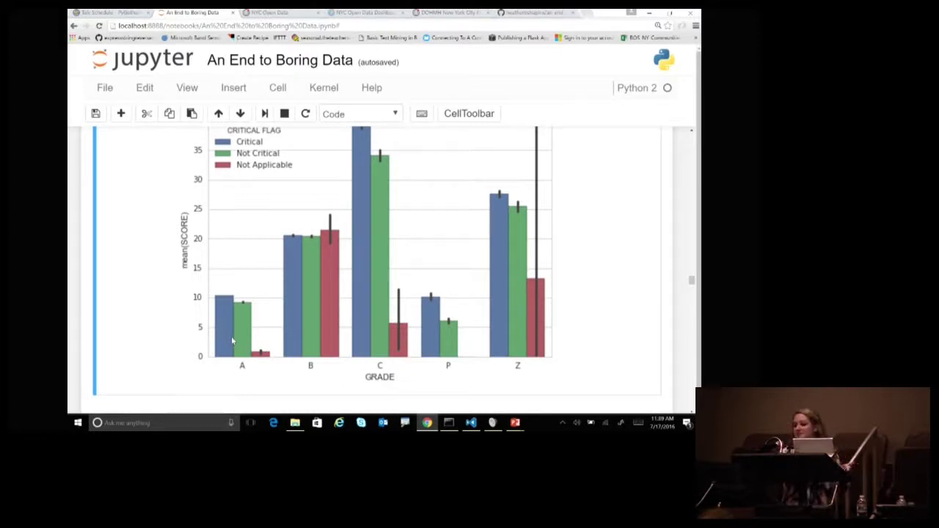
{"action": "scroll", "coordinate": [232, 340], "scroll_direction": "up", "scroll_amount": 1}
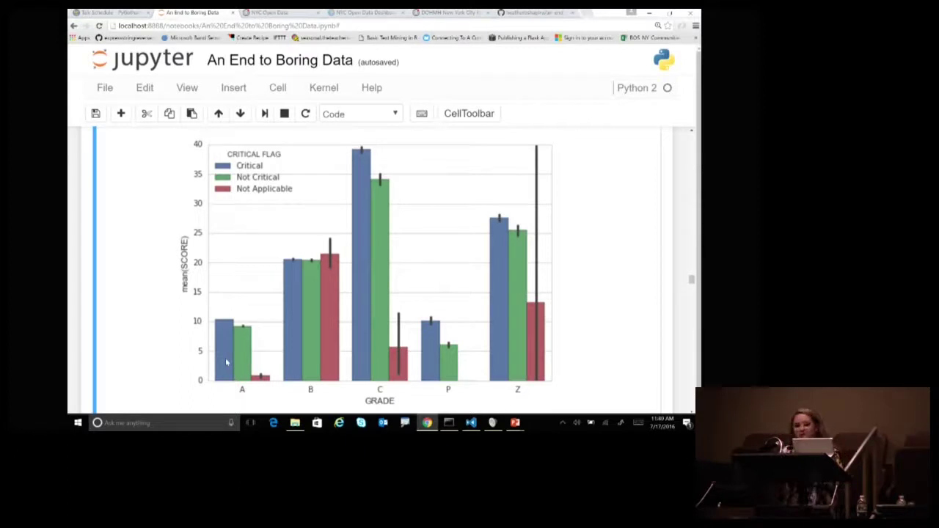
Uncomment the sns.palplot line with the 8-colour husl palette in the Seaborn import cell and run the cell
{"action": "scroll", "coordinate": [226, 362], "scroll_direction": "up", "scroll_amount": 15}
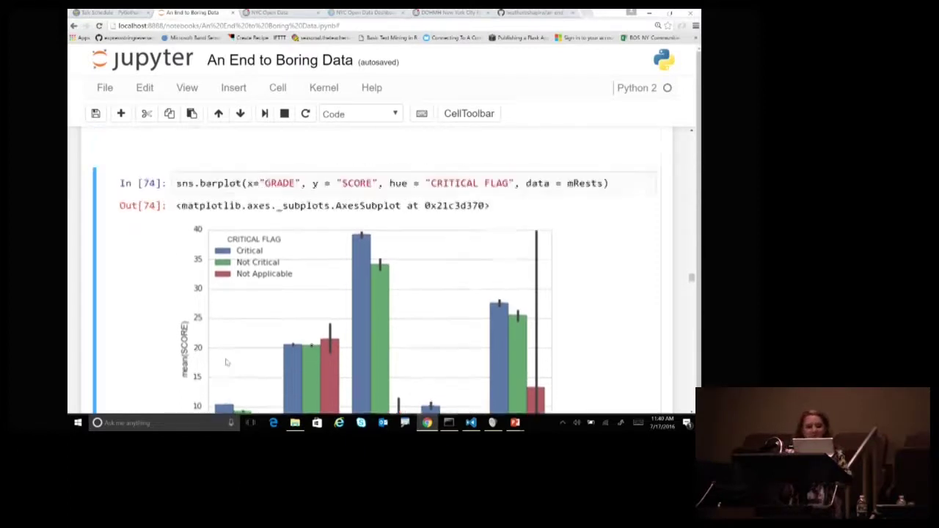
{"action": "scroll", "coordinate": [226, 362], "scroll_direction": "up", "scroll_amount": 15}
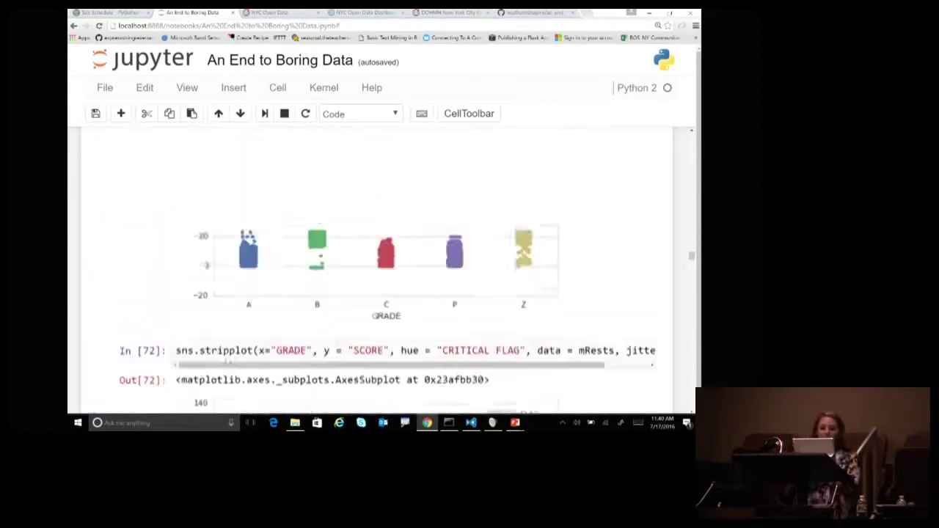
{"action": "right_click", "coordinate": [226, 363]}
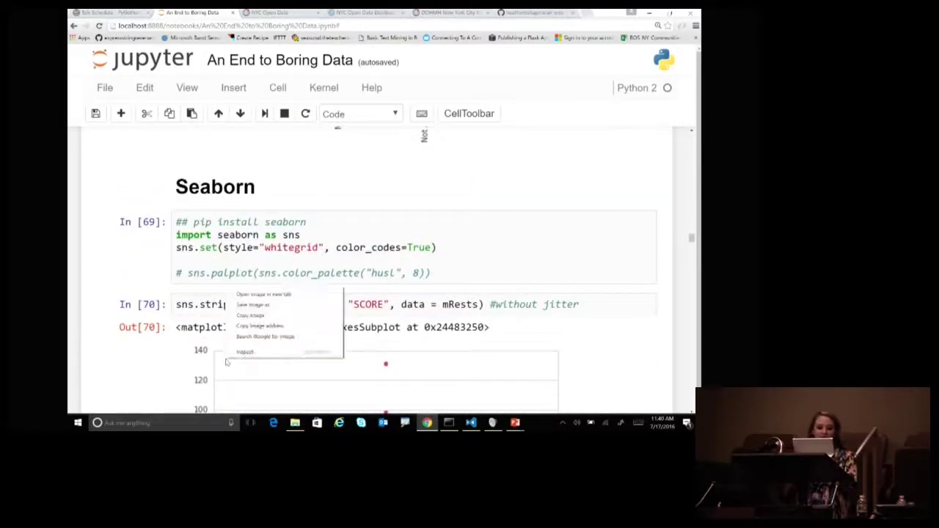
{"action": "left_click", "coordinate": [183, 273]}
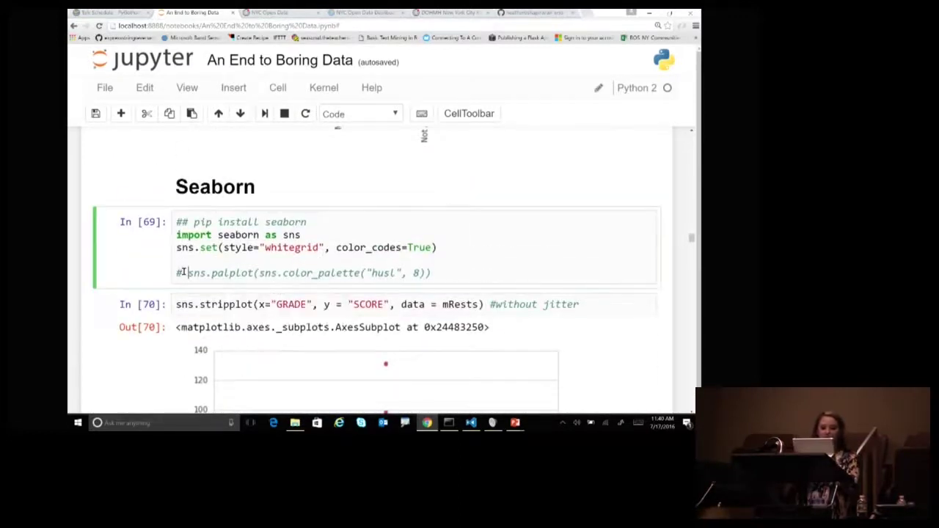
{"action": "key", "text": "BackSpace"}
{"action": "key", "text": "ctrl+Return"}
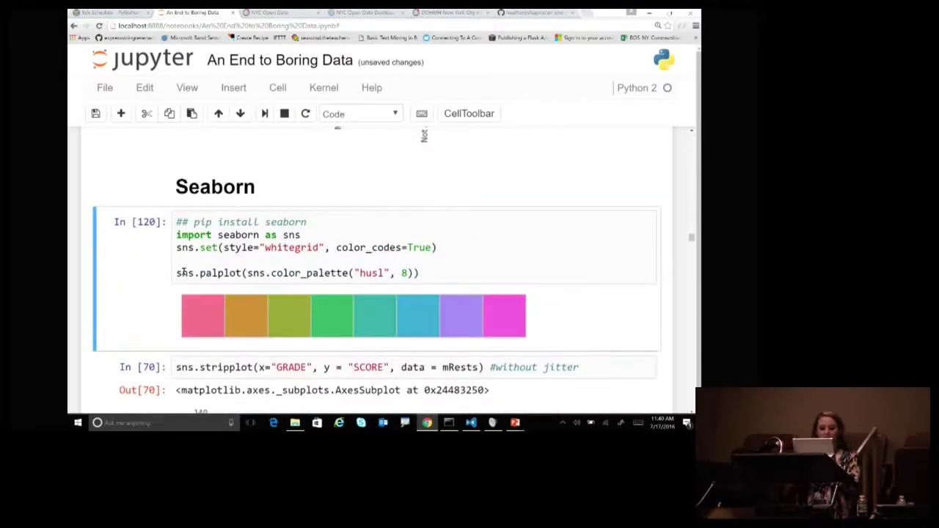
Change the husl palette in the palplot line to 6 colours and rerun the cell
{"action": "left_click", "coordinate": [409, 272]}
{"action": "key", "text": "BackSpace"}
{"action": "type", "text": "6"}
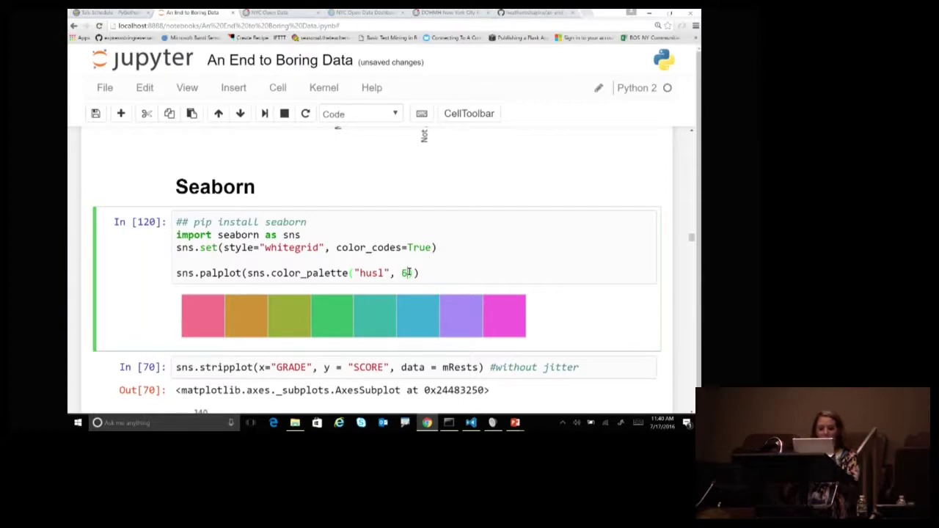
{"action": "key", "text": "ctrl+Return"}
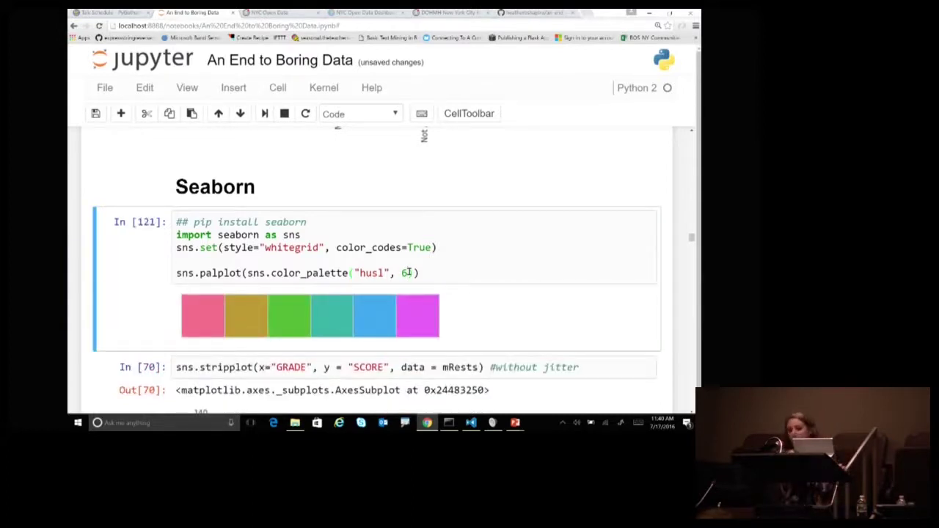
Examine the Convert Addresses to Lat/Long cells that map ordinal words to numbers and normalize the street names
{"action": "scroll", "coordinate": [409, 273], "scroll_direction": "down", "scroll_amount": 5}
{"action": "scroll", "coordinate": [409, 274], "scroll_direction": "down", "scroll_amount": 15}
{"action": "scroll", "coordinate": [410, 274], "scroll_direction": "down", "scroll_amount": 3}
{"action": "scroll", "coordinate": [410, 274], "scroll_direction": "up", "scroll_amount": 4}
{"action": "mouse_move", "coordinate": [426, 422]}
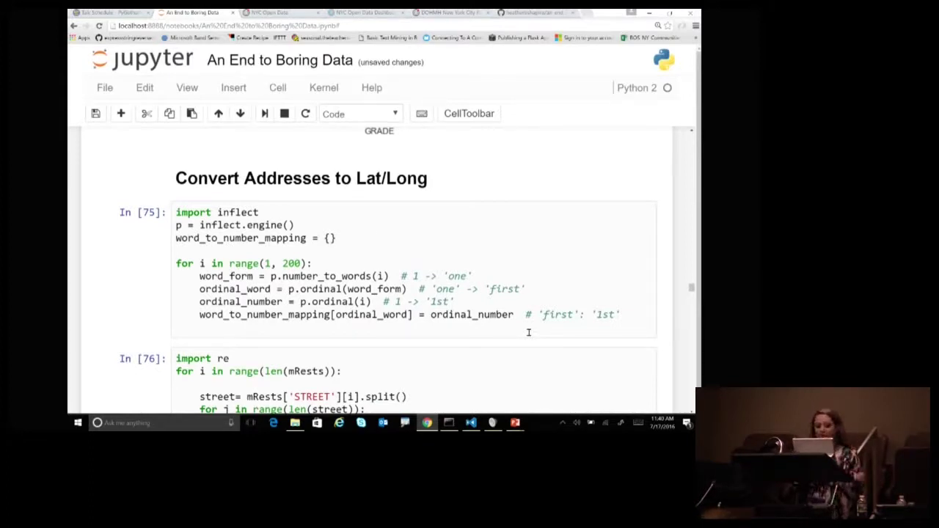
{"action": "scroll", "coordinate": [528, 332], "scroll_direction": "down", "scroll_amount": 1}
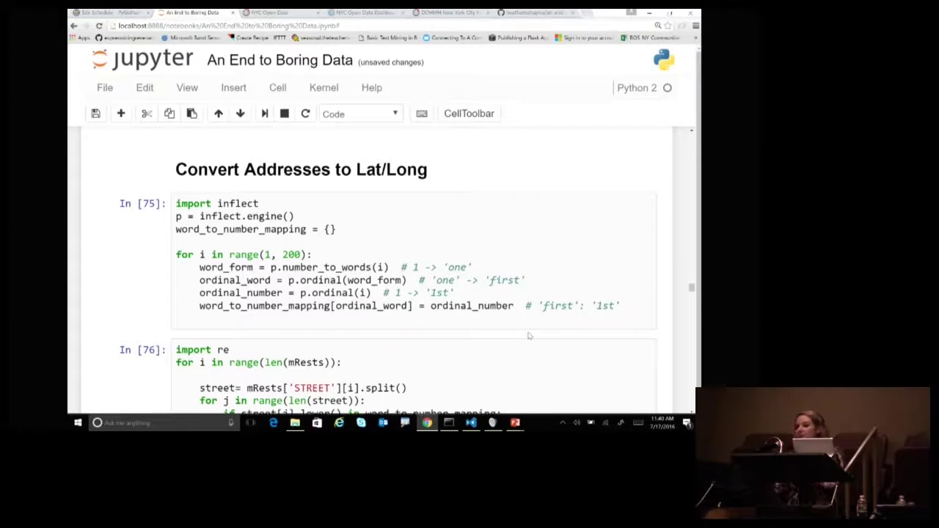
{"action": "scroll", "coordinate": [528, 335], "scroll_direction": "down", "scroll_amount": 1}
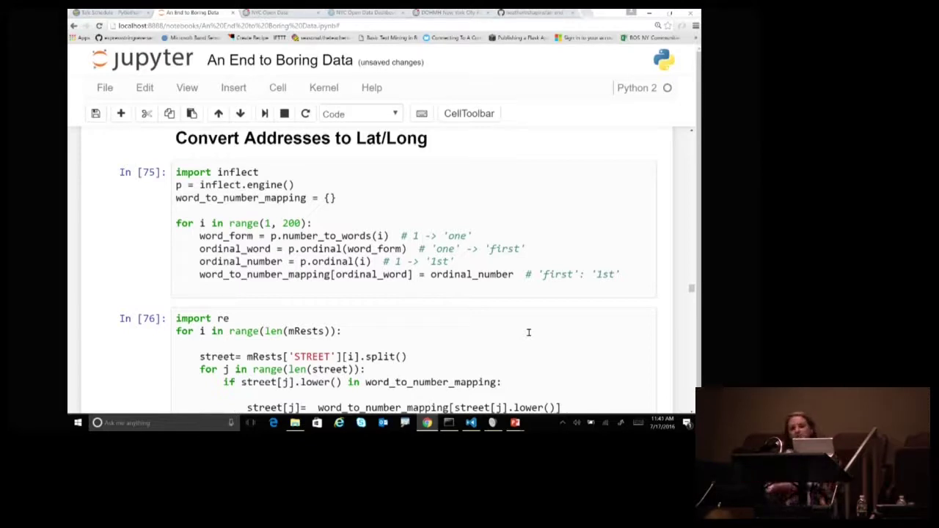
{"action": "scroll", "coordinate": [528, 333], "scroll_direction": "down", "scroll_amount": 2}
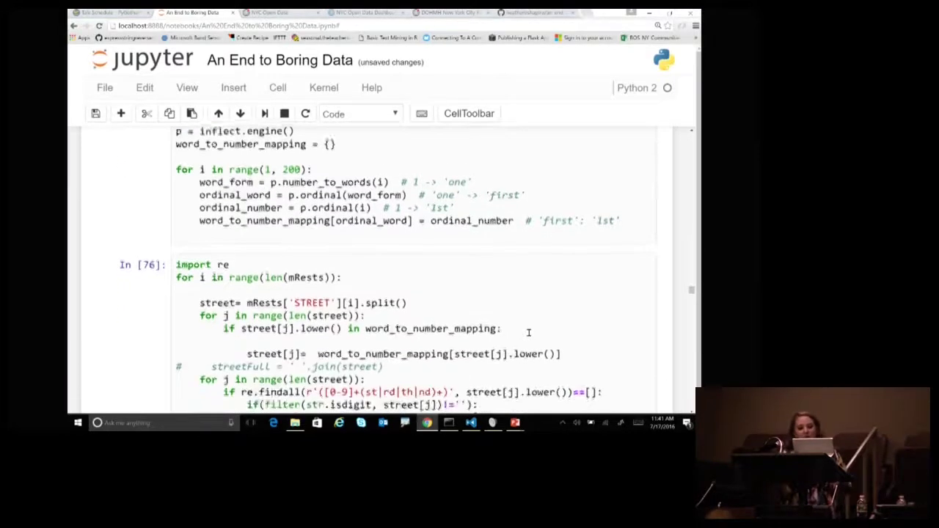
{"action": "scroll", "coordinate": [528, 332], "scroll_direction": "up", "scroll_amount": 1}
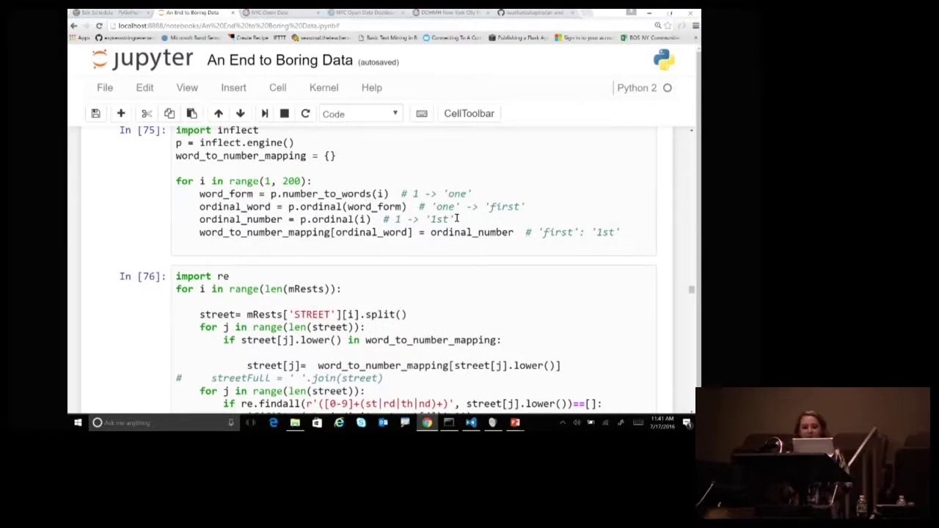
{"action": "scroll", "coordinate": [456, 218], "scroll_direction": "down", "scroll_amount": 4}
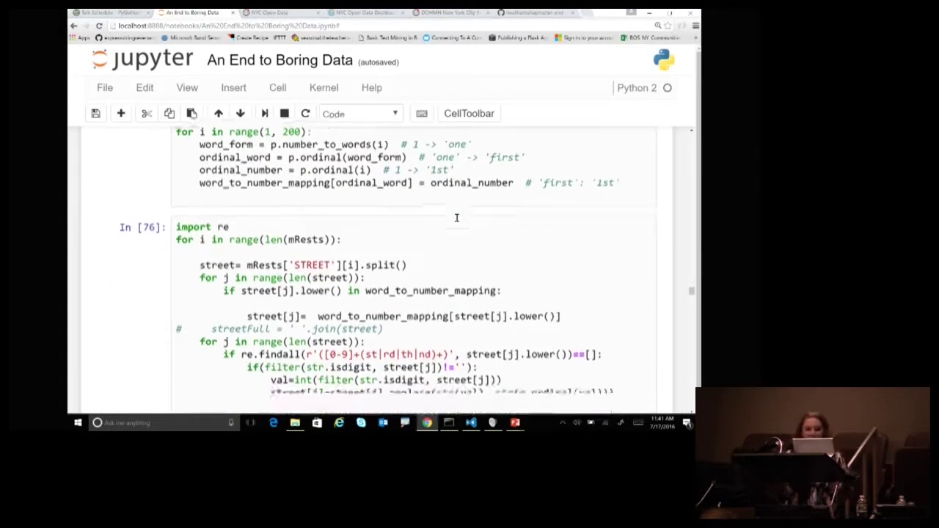
Review the ordinal word mapping and run the import re cell that normalizes the street names in the STREET column of mRests
{"action": "scroll", "coordinate": [457, 218], "scroll_direction": "up", "scroll_amount": 3}
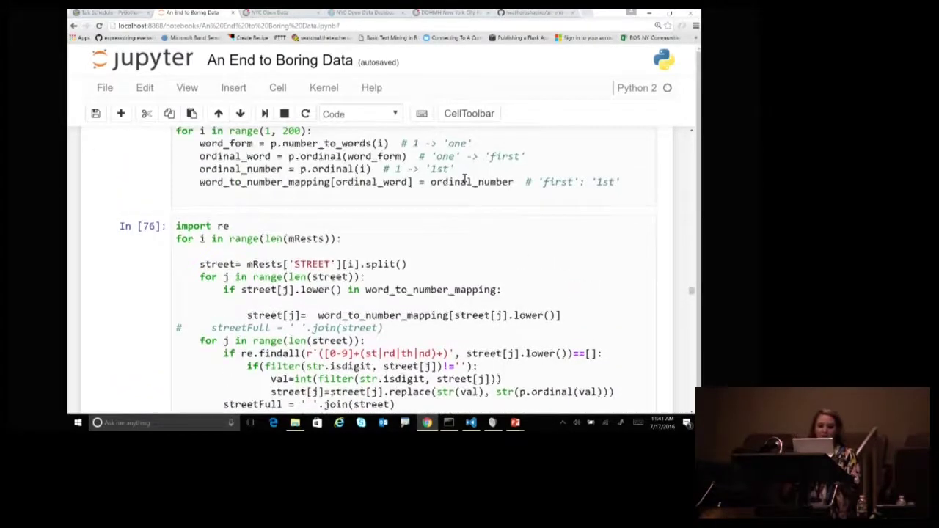
{"action": "scroll", "coordinate": [425, 273], "scroll_direction": "up", "scroll_amount": 1}
{"action": "scroll", "coordinate": [426, 273], "scroll_direction": "up", "scroll_amount": 1}
{"action": "scroll", "coordinate": [425, 273], "scroll_direction": "up", "scroll_amount": 2}
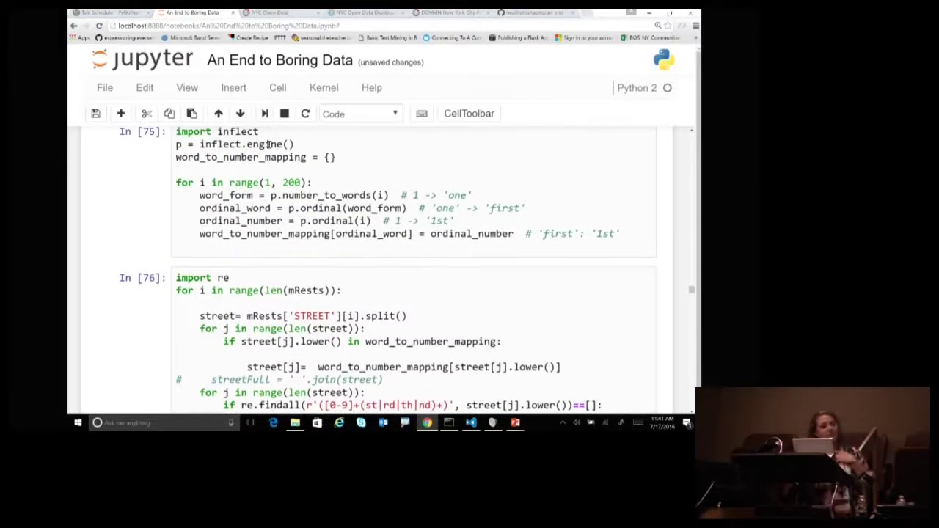
{"action": "scroll", "coordinate": [270, 130], "scroll_direction": "up", "scroll_amount": 2}
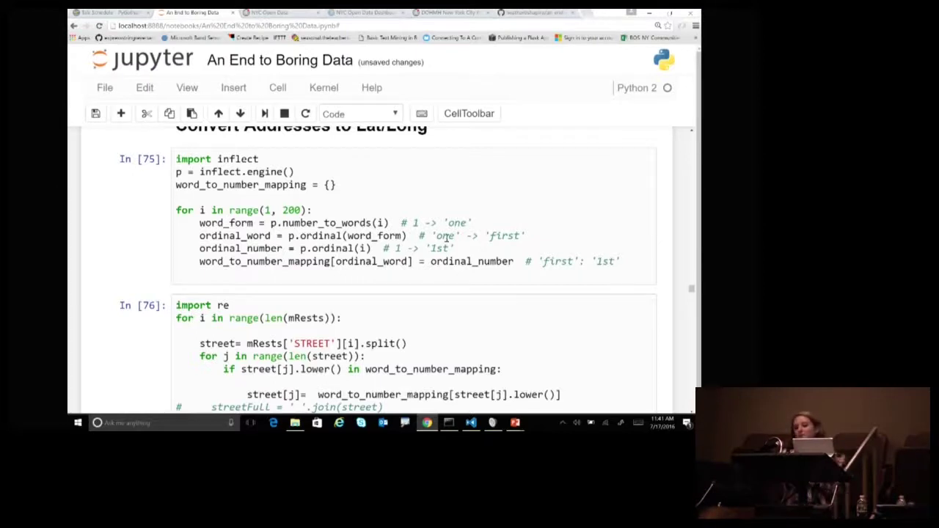
{"action": "scroll", "coordinate": [398, 251], "scroll_direction": "down", "scroll_amount": 3}
{"action": "scroll", "coordinate": [399, 252], "scroll_direction": "up", "scroll_amount": 1}
{"action": "scroll", "coordinate": [398, 252], "scroll_direction": "up", "scroll_amount": 1}
{"action": "scroll", "coordinate": [398, 251], "scroll_direction": "down", "scroll_amount": 1}
{"action": "left_click", "coordinate": [384, 264]}
{"action": "key", "text": "shift+Return"}
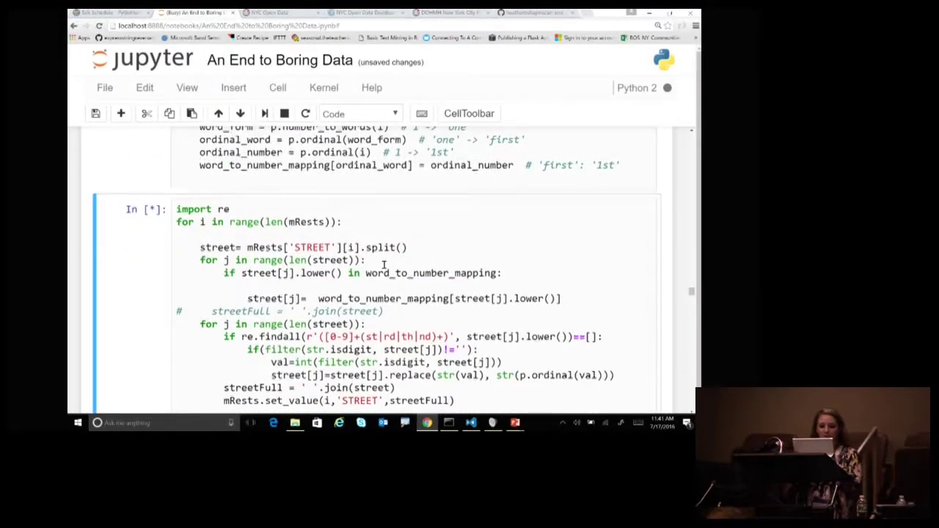
{"action": "scroll", "coordinate": [383, 264], "scroll_direction": "down", "scroll_amount": 1}
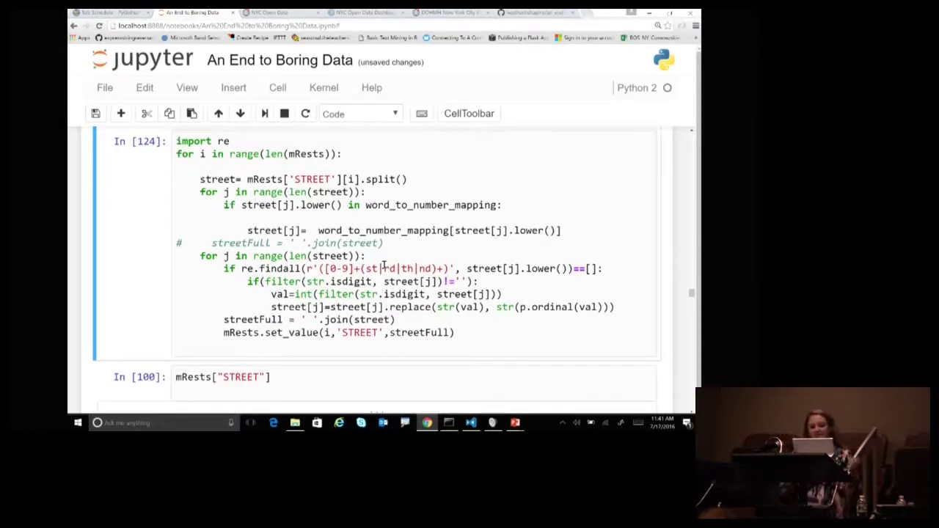
Run the mRests["STREET"] cell and review the listed street names through to the end of the output
{"action": "scroll", "coordinate": [382, 267], "scroll_direction": "down", "scroll_amount": 1}
{"action": "left_click", "coordinate": [345, 324]}
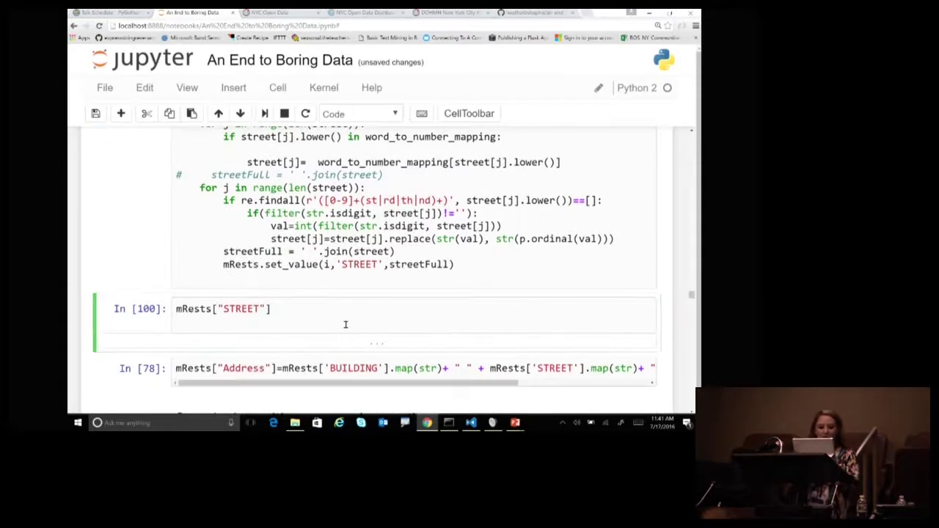
{"action": "key", "text": "shift+Return"}
{"action": "scroll", "coordinate": [346, 324], "scroll_direction": "down", "scroll_amount": 2}
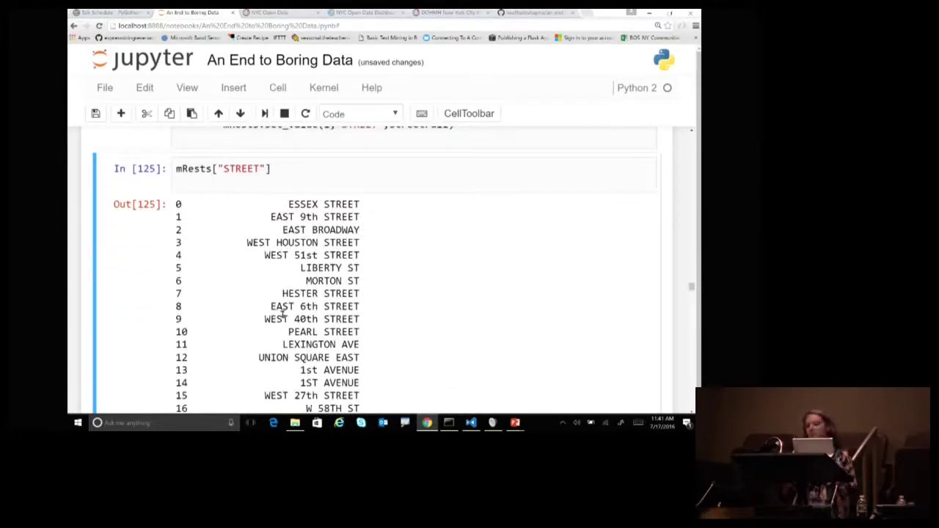
{"action": "scroll", "coordinate": [301, 317], "scroll_direction": "down", "scroll_amount": 1}
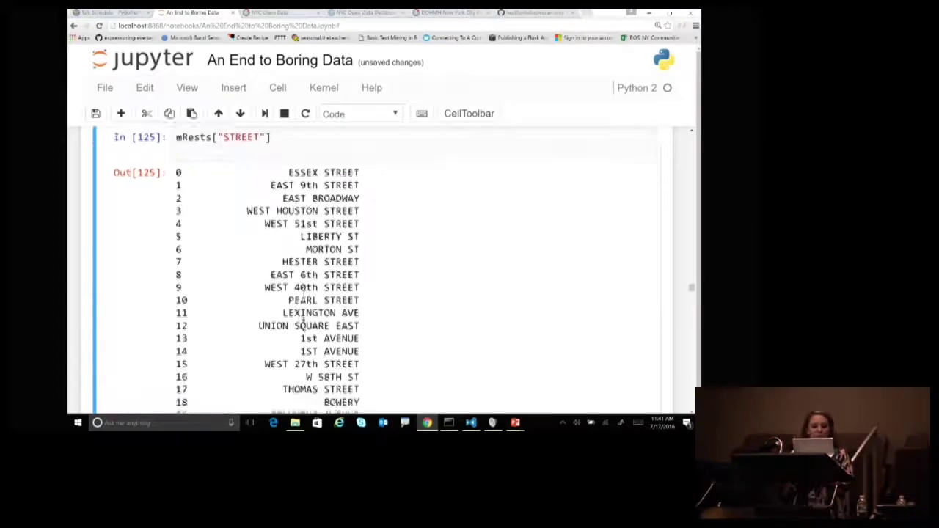
{"action": "scroll", "coordinate": [329, 314], "scroll_direction": "down", "scroll_amount": 8}
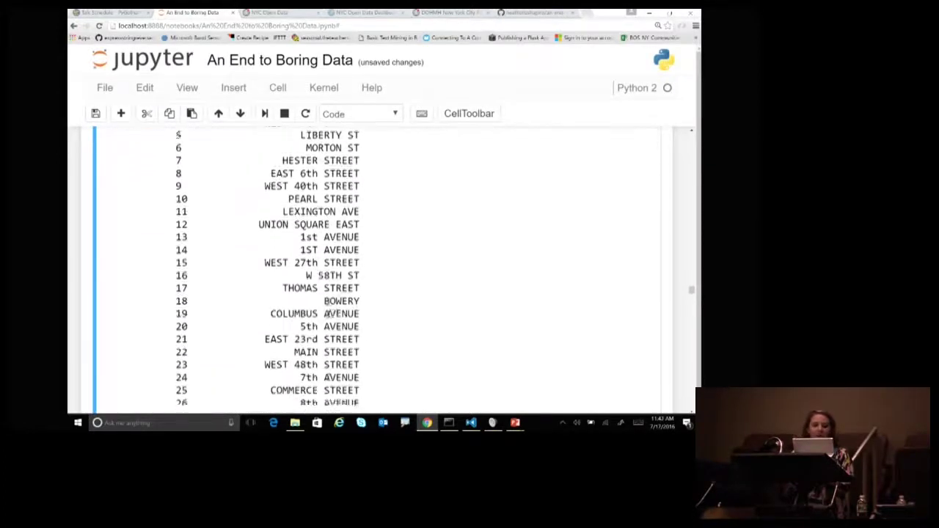
{"action": "scroll", "coordinate": [329, 314], "scroll_direction": "down", "scroll_amount": 10}
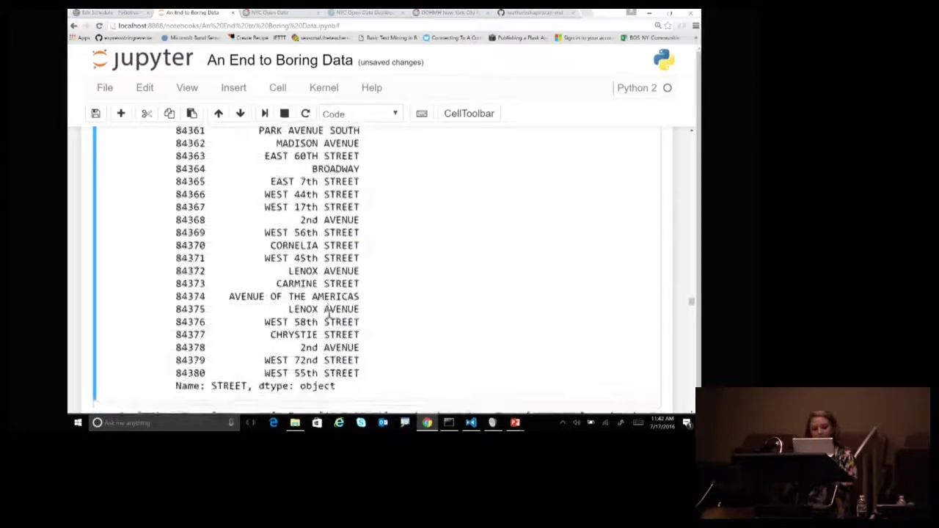
{"action": "scroll", "coordinate": [329, 313], "scroll_direction": "up", "scroll_amount": 10}
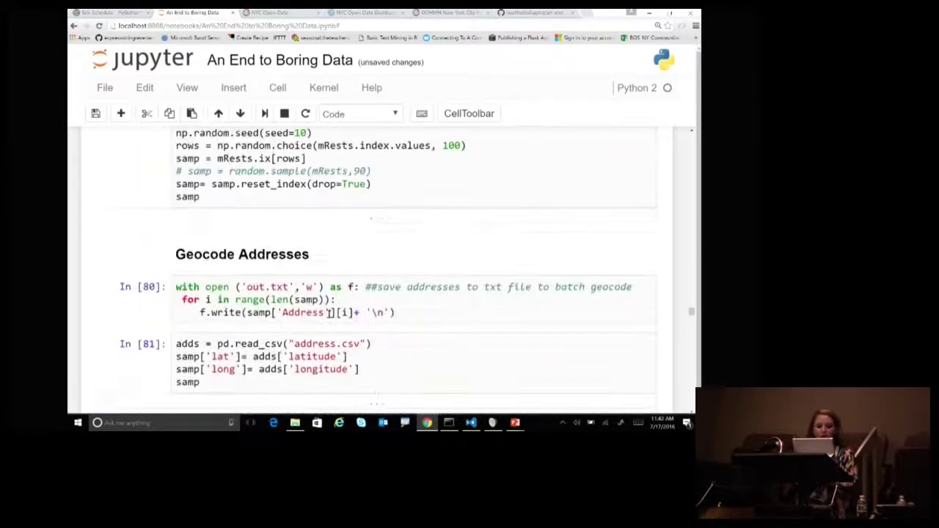
Run the cell that builds the Address column of mRests from the BUILDING and STREET values
{"action": "scroll", "coordinate": [329, 314], "scroll_direction": "down", "scroll_amount": 1}
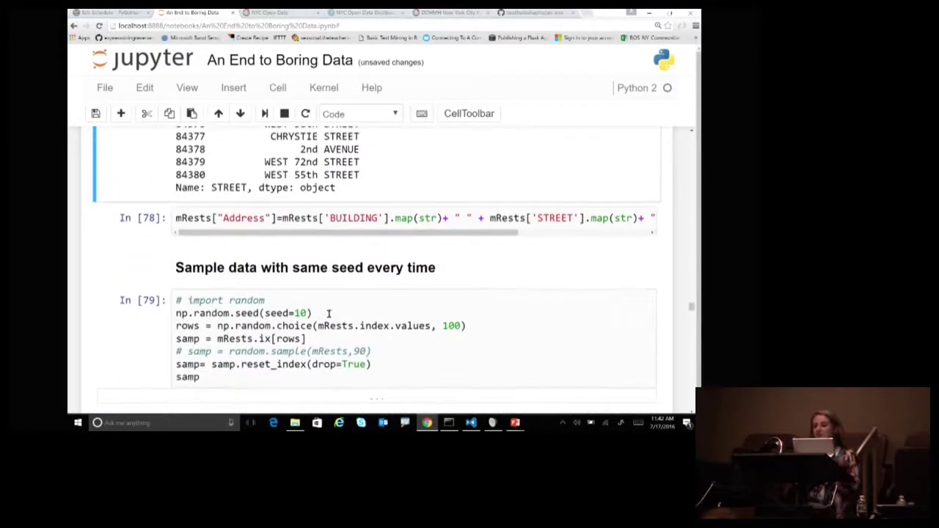
{"action": "left_click", "coordinate": [380, 211]}
{"action": "key", "text": "ctrl+Return"}
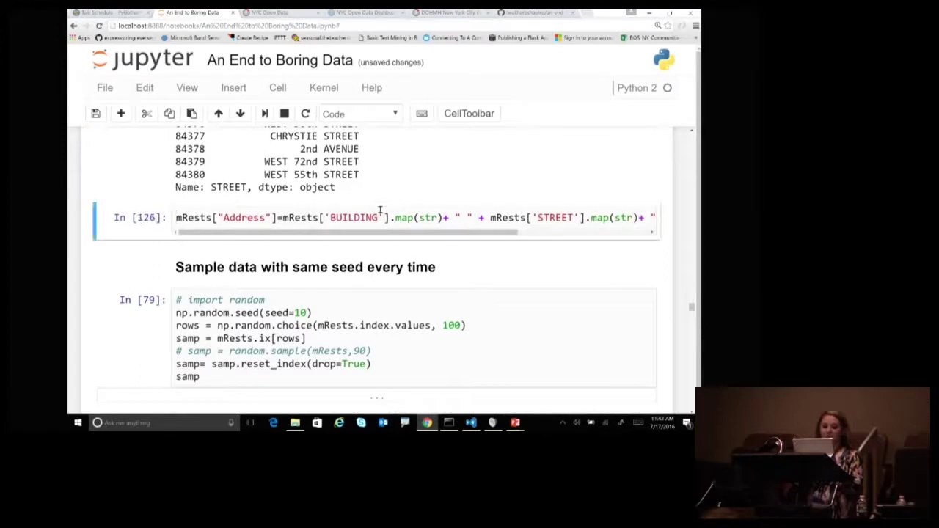
Run the sampling cell that draws 100 restaurants from mRests with seed 10, and view the resulting samp table
{"action": "left_click", "coordinate": [422, 333]}
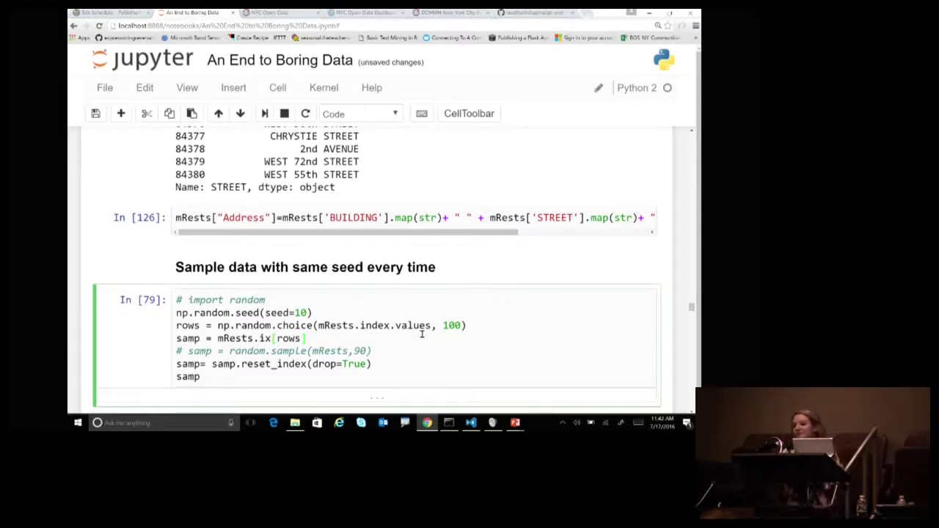
{"action": "scroll", "coordinate": [421, 335], "scroll_direction": "down", "scroll_amount": 1}
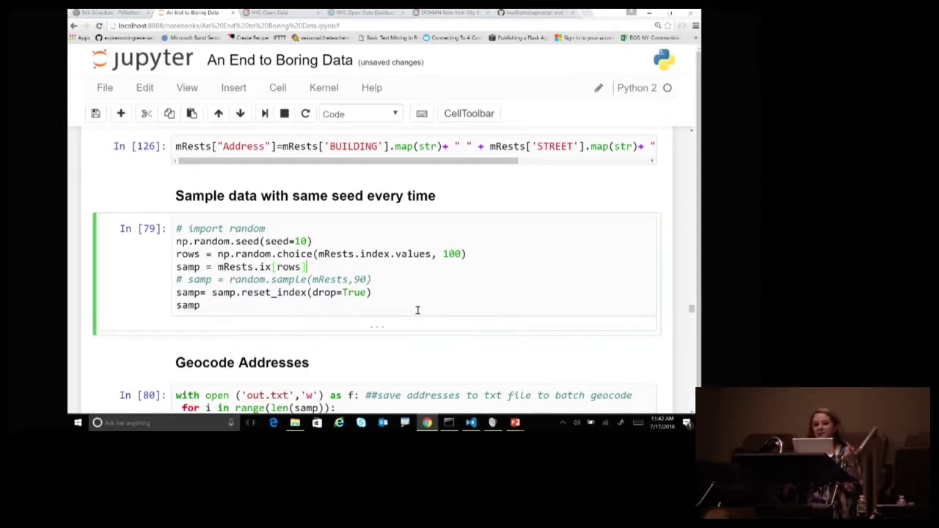
{"action": "scroll", "coordinate": [417, 310], "scroll_direction": "down", "scroll_amount": 1}
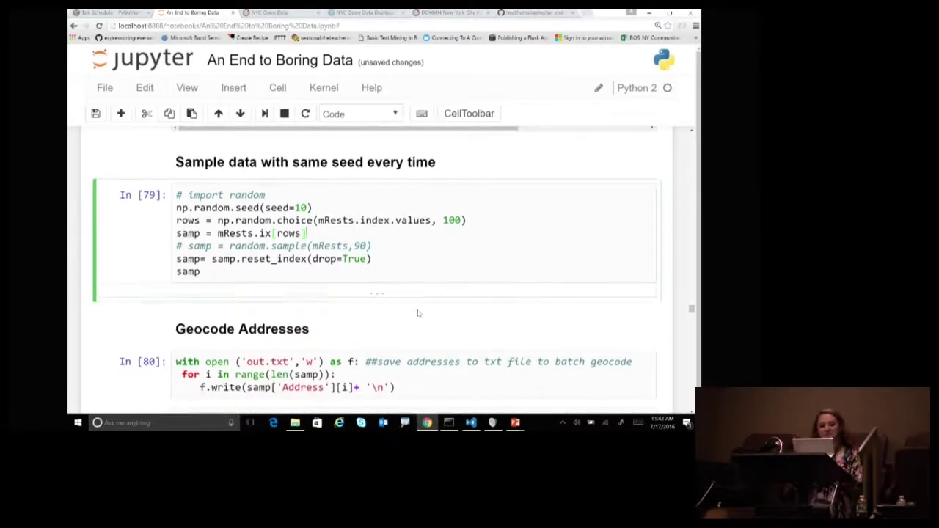
{"action": "left_click", "coordinate": [405, 263]}
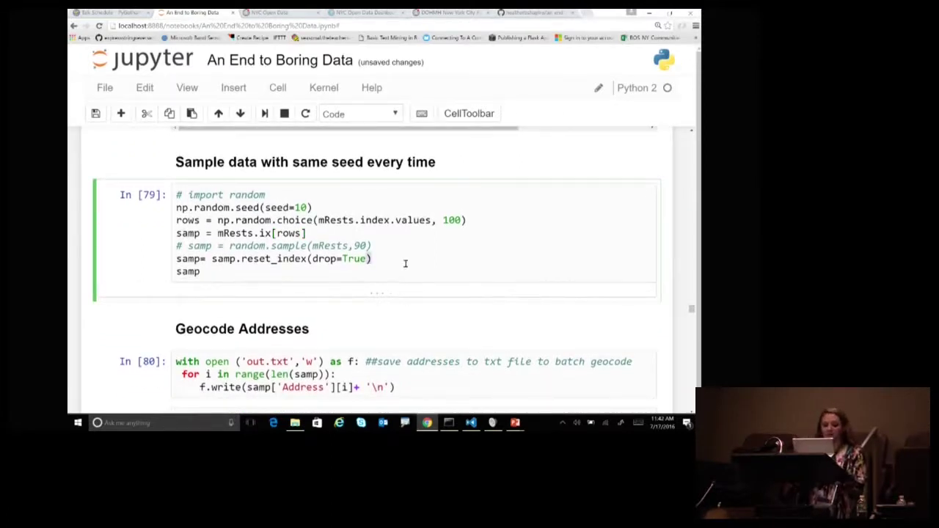
{"action": "key", "text": "ctrl+Return"}
{"action": "scroll", "coordinate": [405, 264], "scroll_direction": "down", "scroll_amount": 2}
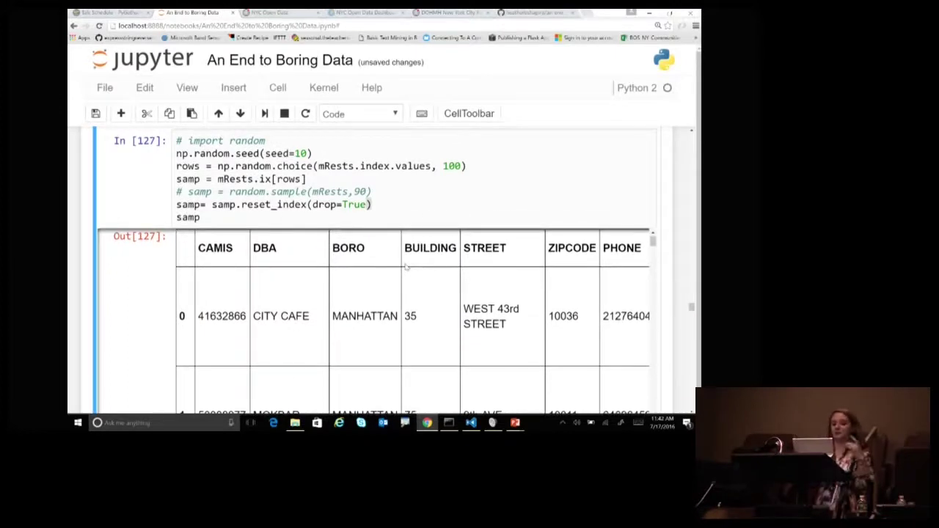
{"action": "scroll", "coordinate": [379, 191], "scroll_direction": "down", "scroll_amount": 1}
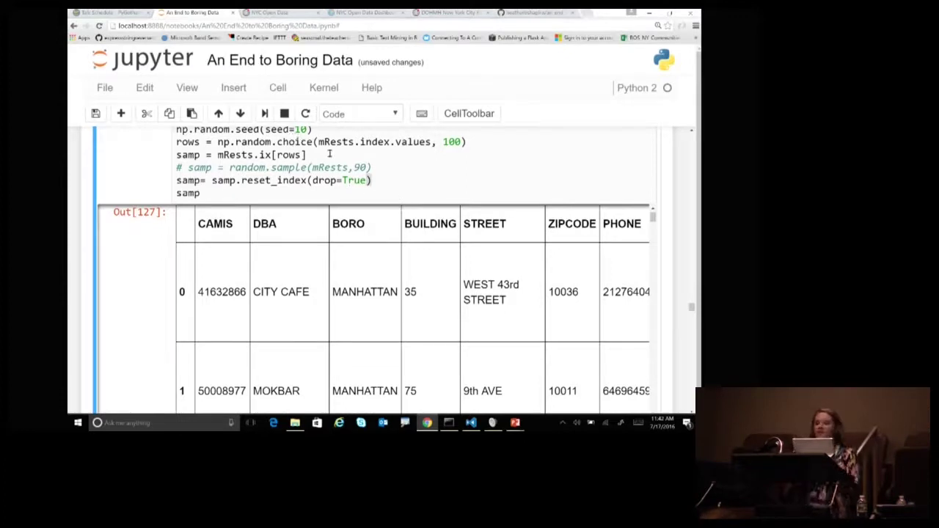
Run the Geocode Addresses cell that reads address.csv and adds its latitude and longitude to samp as lat and long
{"action": "scroll", "coordinate": [329, 153], "scroll_direction": "down", "scroll_amount": 5}
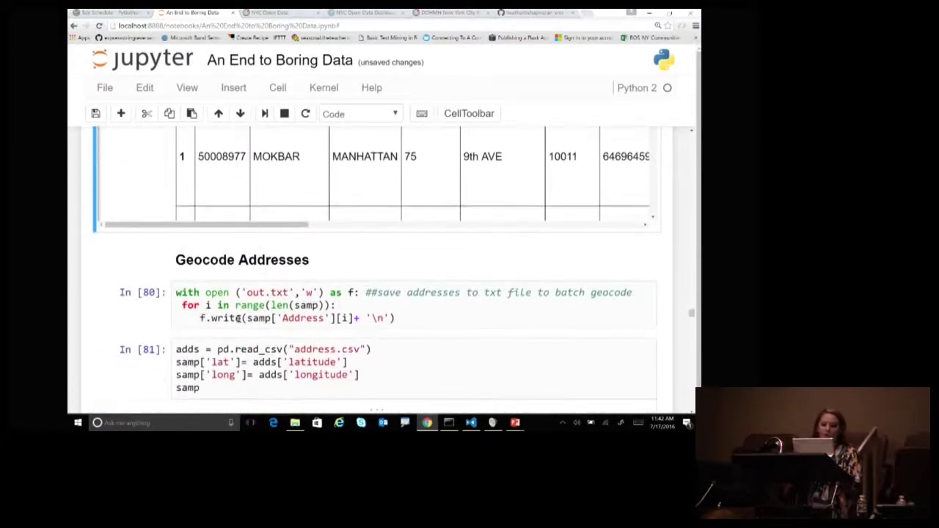
{"action": "scroll", "coordinate": [237, 318], "scroll_direction": "down", "scroll_amount": 1}
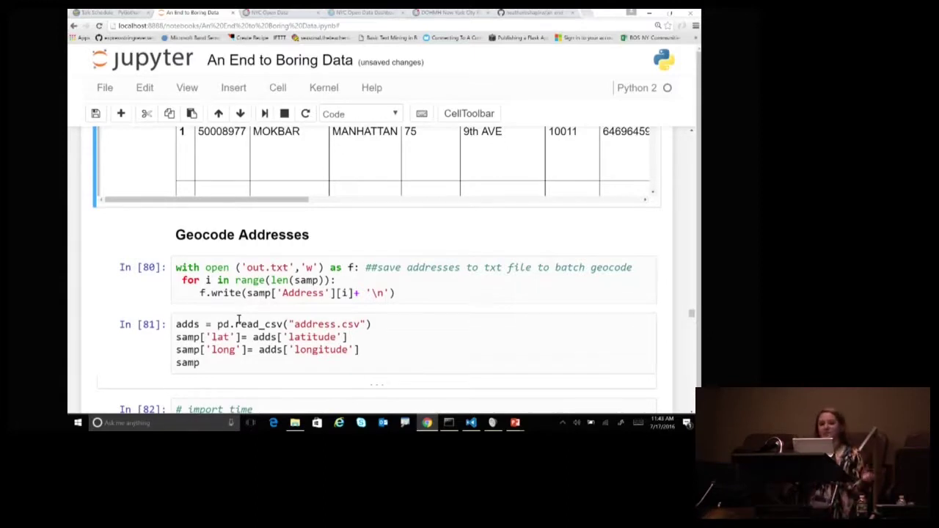
{"action": "scroll", "coordinate": [238, 319], "scroll_direction": "down", "scroll_amount": 1}
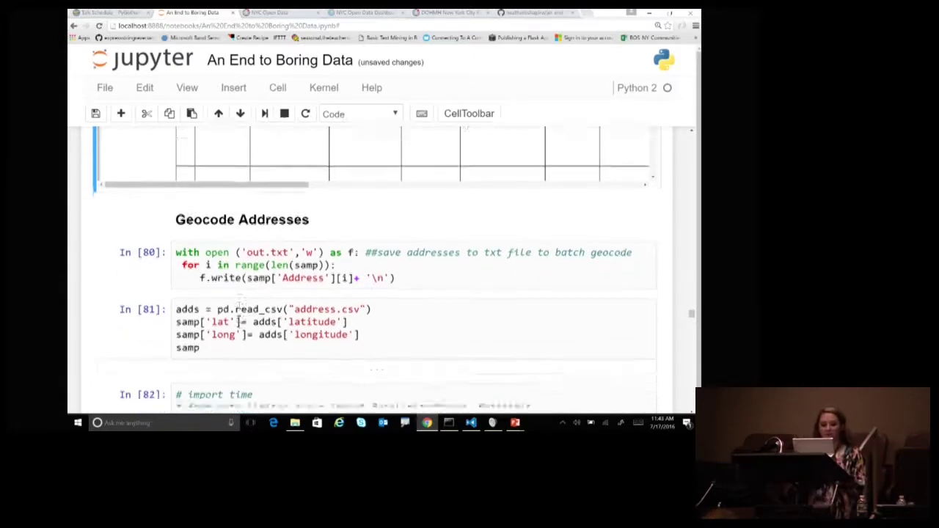
{"action": "left_click", "coordinate": [308, 292]}
{"action": "key", "text": "ctrl+Return"}
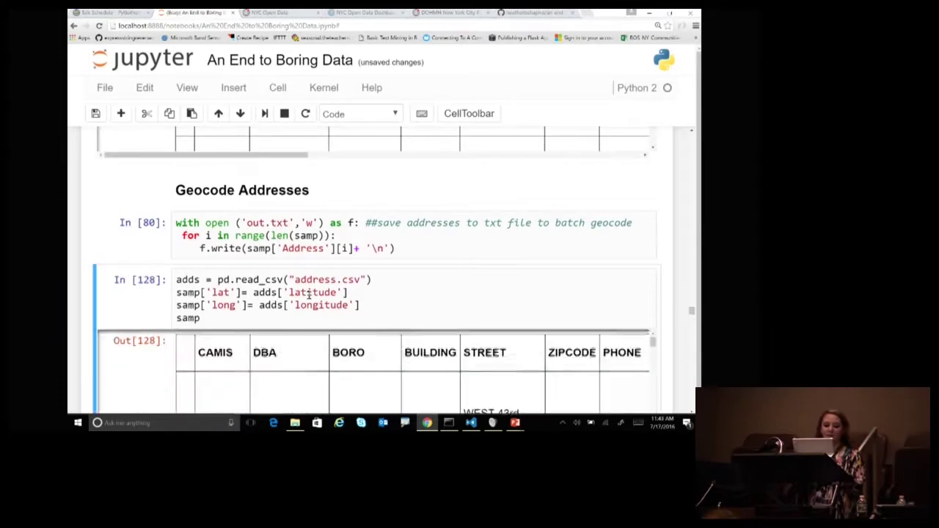
Examine the Address, lat and long columns across the first rows of the geocoded samp table
{"action": "scroll", "coordinate": [396, 299], "scroll_direction": "down", "scroll_amount": 2}
{"action": "scroll", "coordinate": [397, 299], "scroll_direction": "right", "scroll_amount": 5}
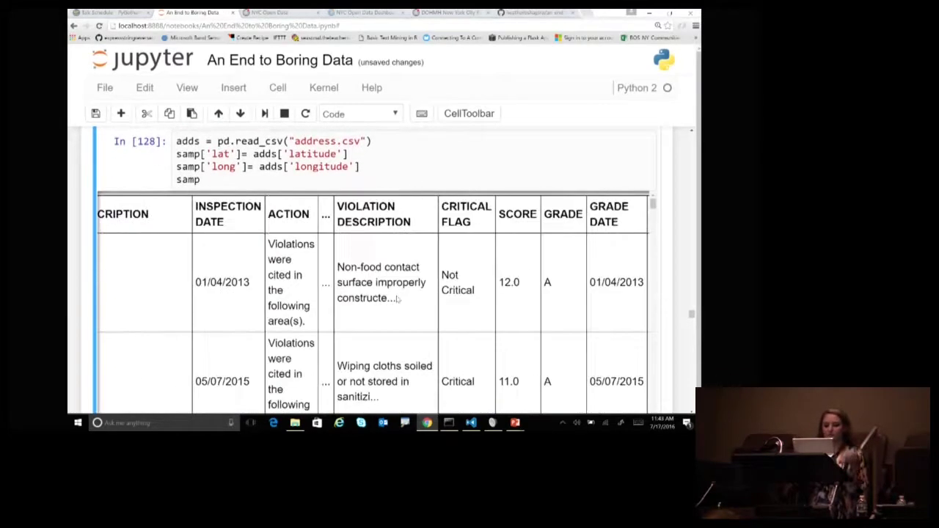
{"action": "scroll", "coordinate": [397, 298], "scroll_direction": "right", "scroll_amount": 5}
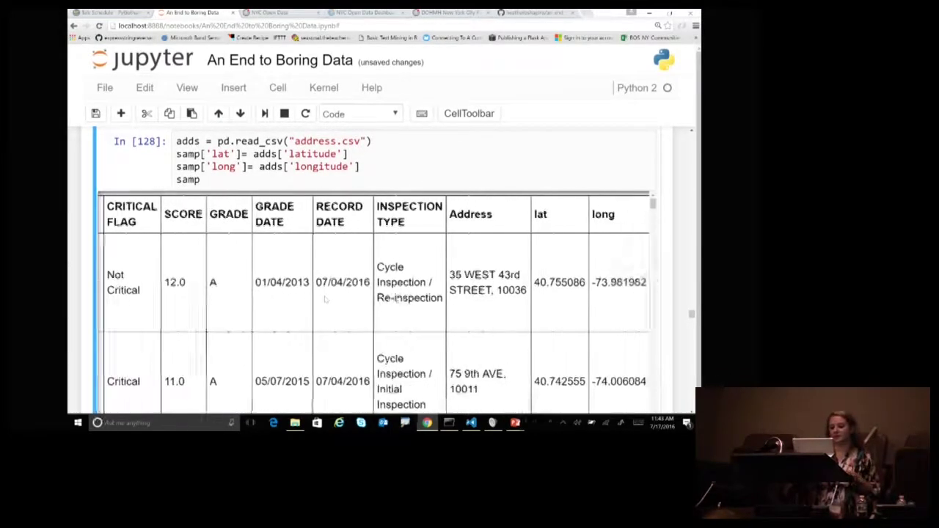
{"action": "scroll", "coordinate": [524, 308], "scroll_direction": "down", "scroll_amount": 1}
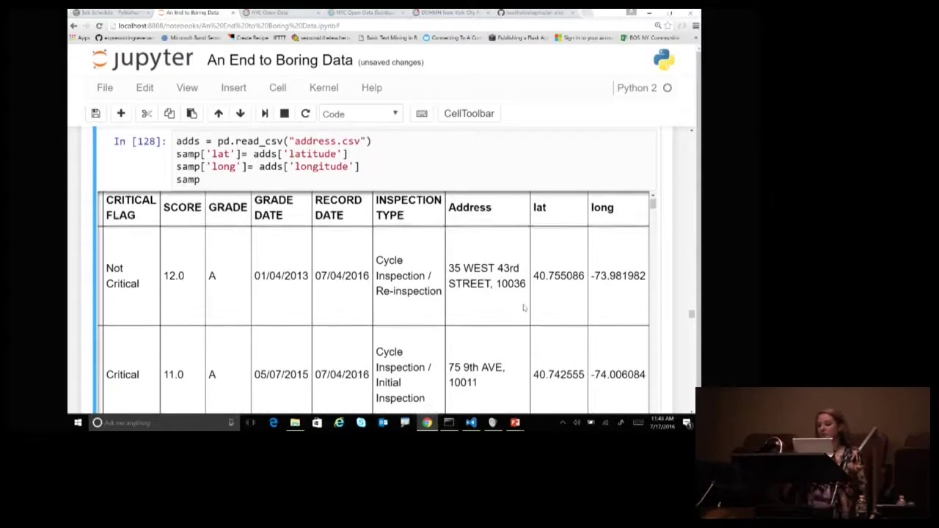
{"action": "scroll", "coordinate": [565, 352], "scroll_direction": "down", "scroll_amount": 5}
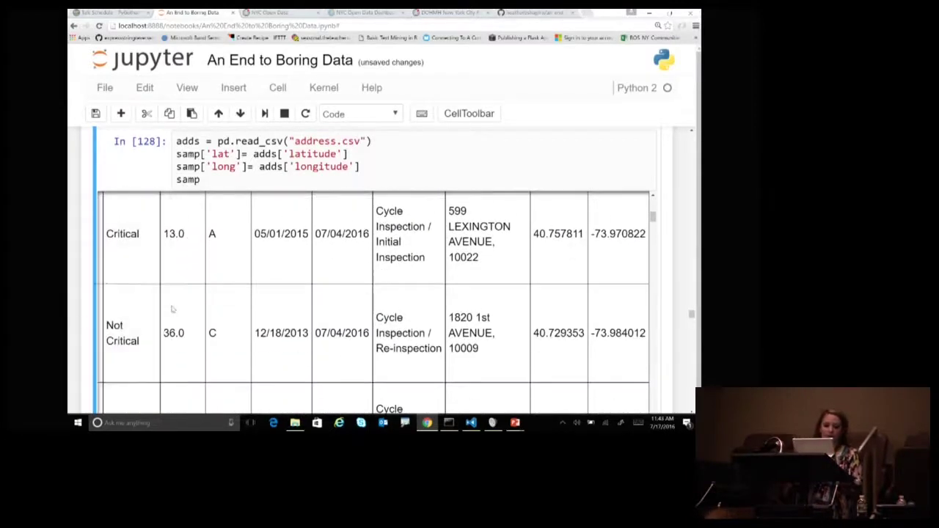
Return to the first columns of the geocoded samp table and hide the output of the address.csv cell
{"action": "scroll", "coordinate": [169, 310], "scroll_direction": "left", "scroll_amount": 6}
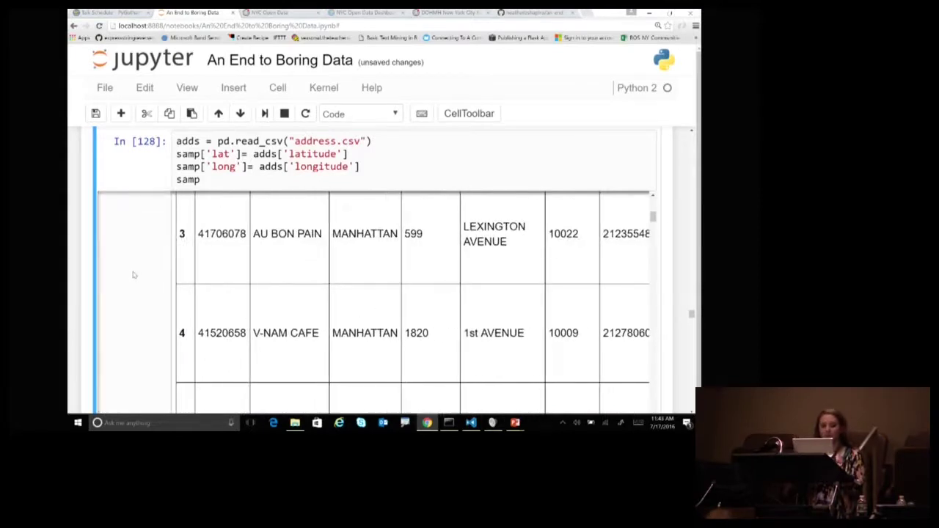
{"action": "scroll", "coordinate": [133, 275], "scroll_direction": "up", "scroll_amount": 5}
{"action": "scroll", "coordinate": [133, 275], "scroll_direction": "down", "scroll_amount": 5}
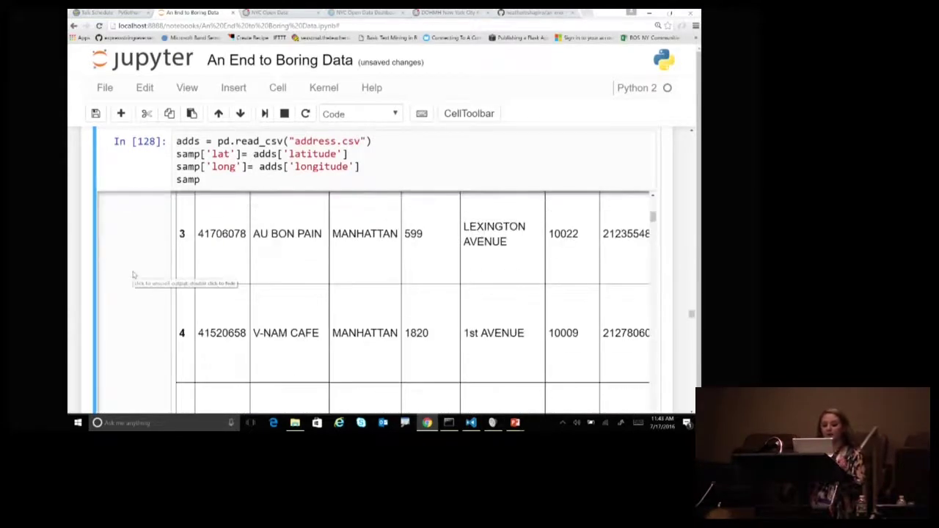
{"action": "scroll", "coordinate": [134, 275], "scroll_direction": "up", "scroll_amount": 5}
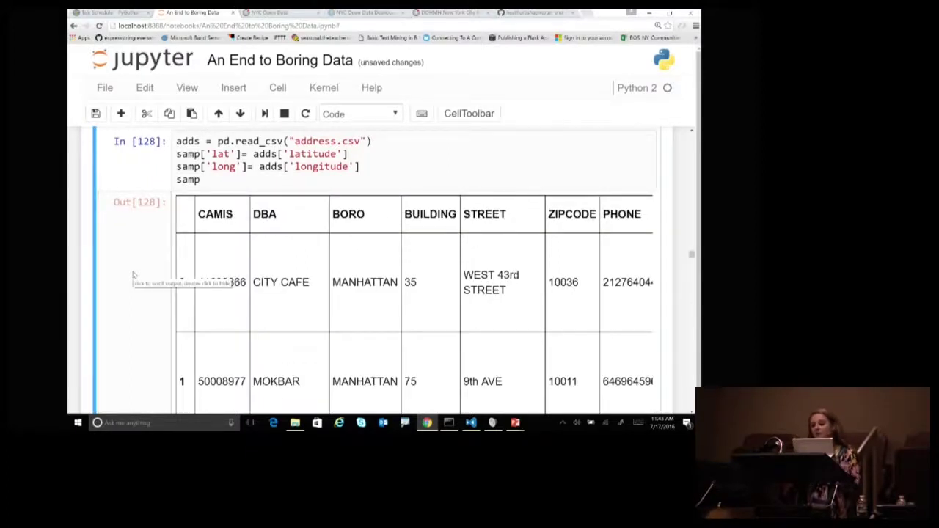
{"action": "scroll", "coordinate": [133, 275], "scroll_direction": "down", "scroll_amount": 5}
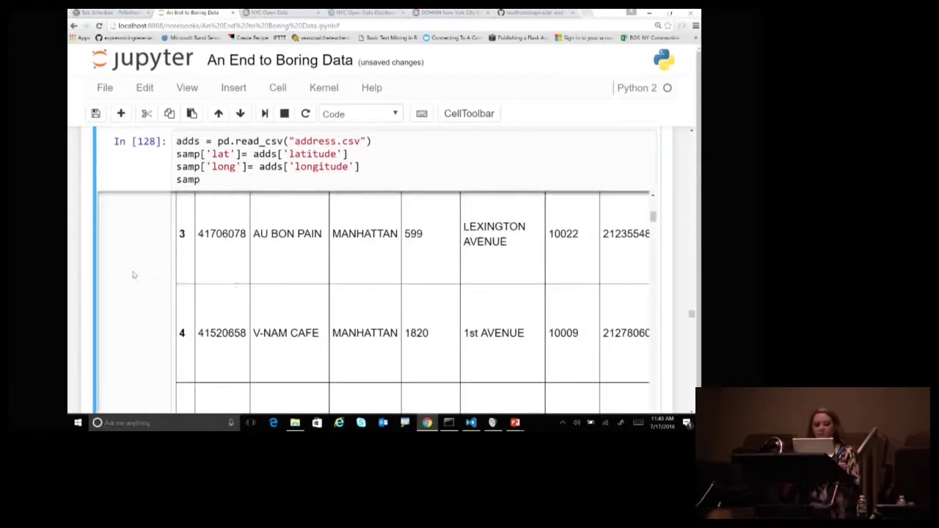
{"action": "double_click", "coordinate": [133, 275]}
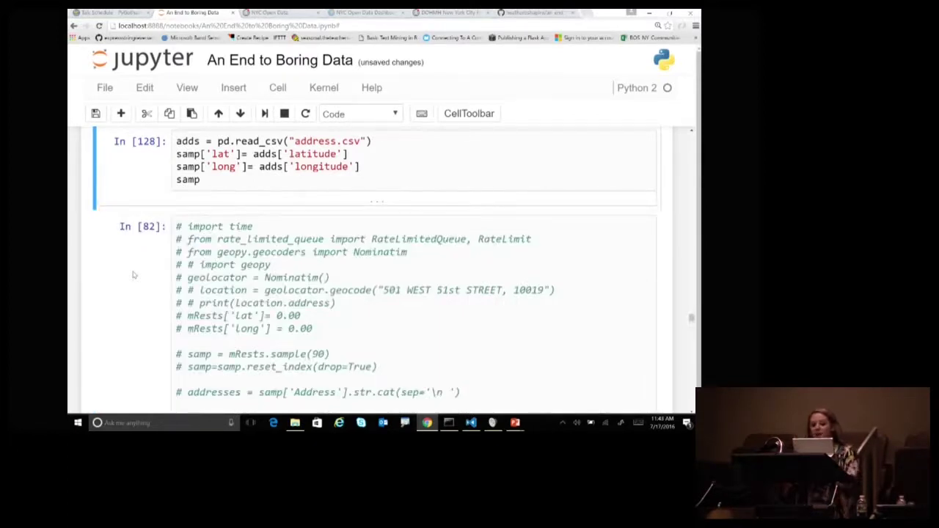
Skim the commented-out geopy code and the Using Basemap cells, and switch to the PowerPoint slide show
{"action": "scroll", "coordinate": [133, 275], "scroll_direction": "down", "scroll_amount": 1}
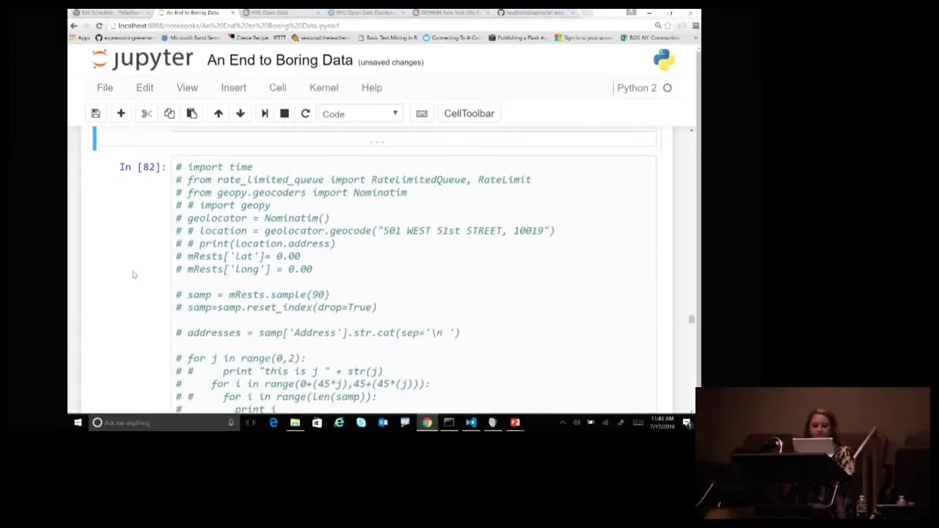
{"action": "scroll", "coordinate": [133, 275], "scroll_direction": "down", "scroll_amount": 10}
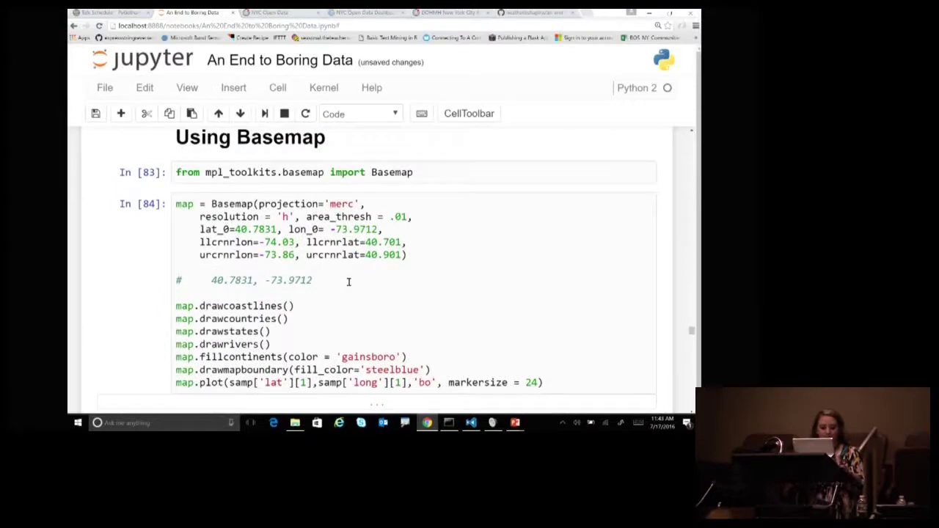
{"action": "key", "text": "alt+Tab"}
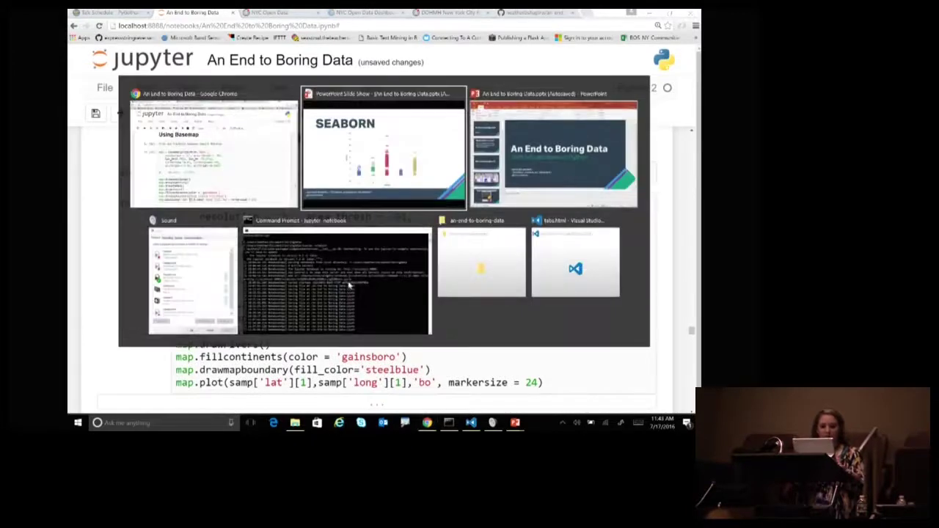
Advance the slide show past the mapping libraries title to the Basemap slide
{"action": "key", "text": "Right"}
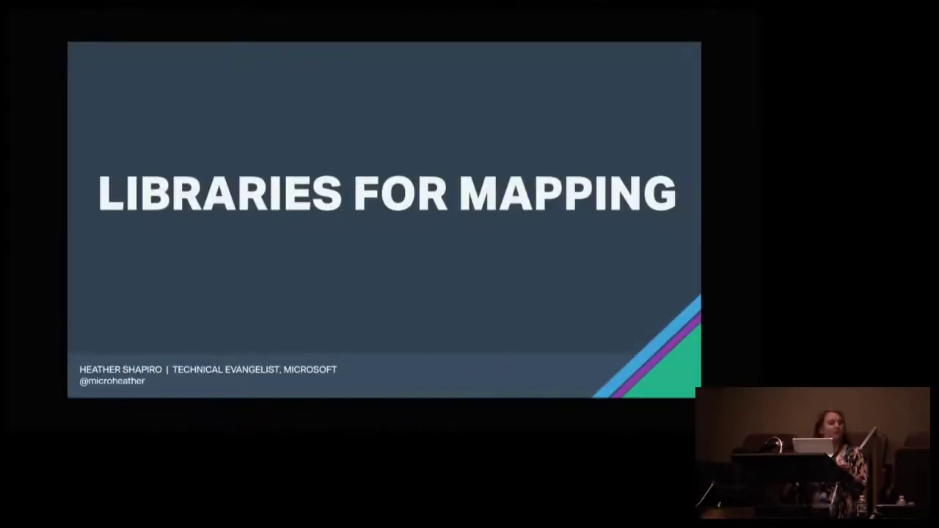
{"action": "key", "text": "Right"}
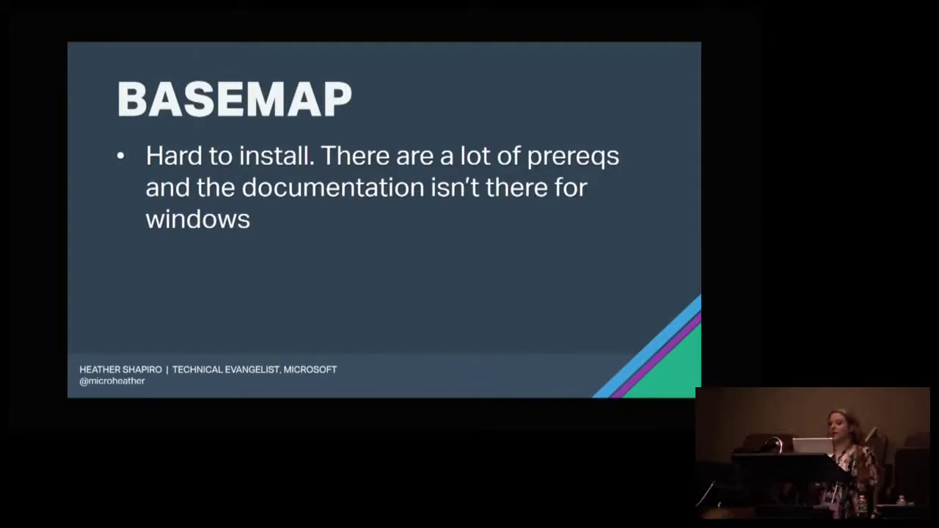
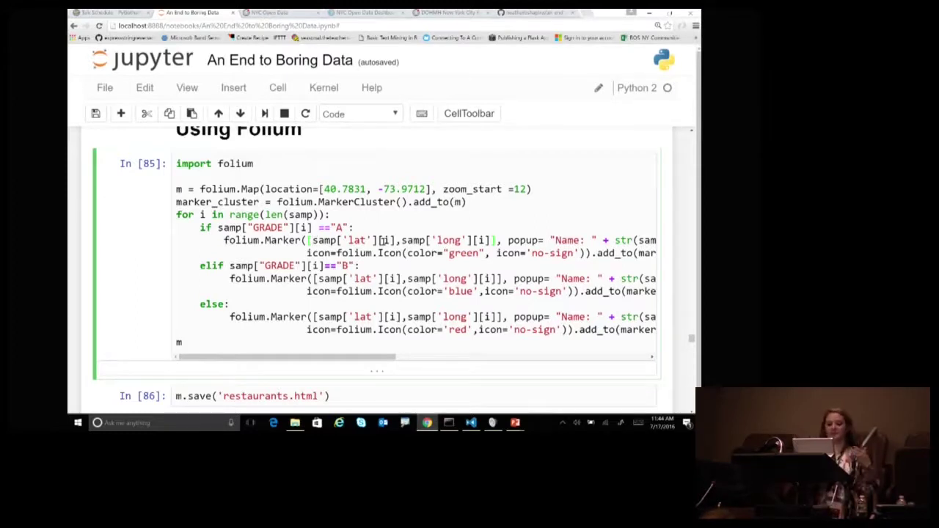
Show the hidden map output of the Using Folium cell and zoom it out to the wider New York area
{"action": "scroll", "coordinate": [382, 240], "scroll_direction": "down", "scroll_amount": 1}
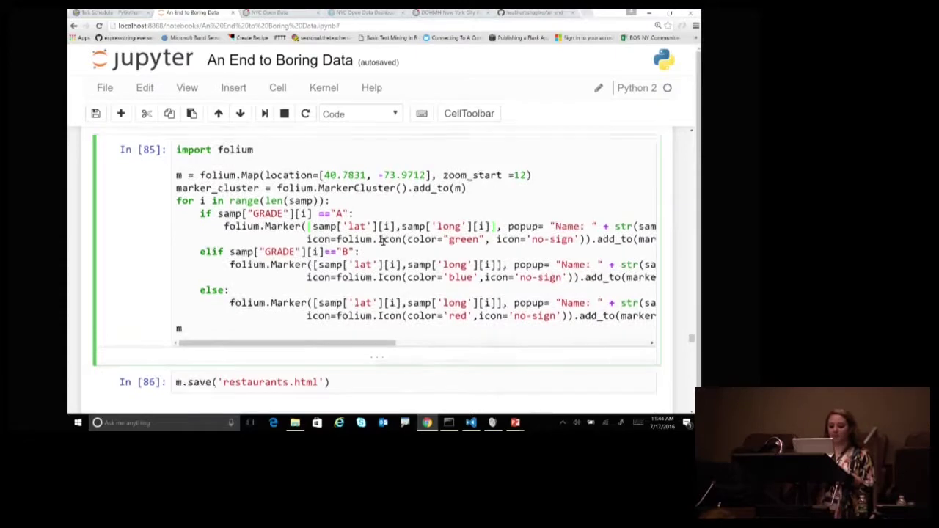
{"action": "left_click", "coordinate": [390, 355]}
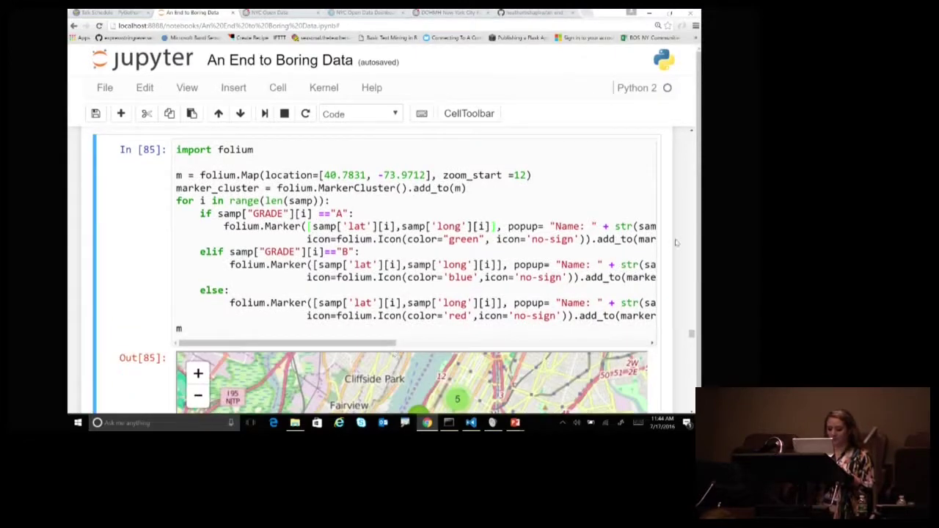
{"action": "scroll", "coordinate": [676, 242], "scroll_direction": "down", "scroll_amount": 2}
{"action": "scroll", "coordinate": [676, 242], "scroll_direction": "down", "scroll_amount": 5}
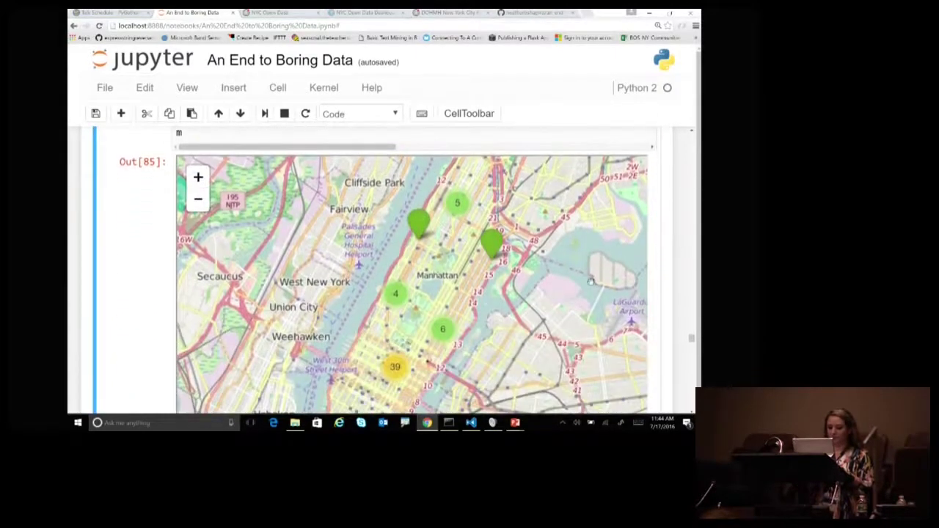
{"action": "scroll", "coordinate": [590, 281], "scroll_direction": "down", "scroll_amount": 2}
{"action": "scroll", "coordinate": [587, 275], "scroll_direction": "up", "scroll_amount": 3}
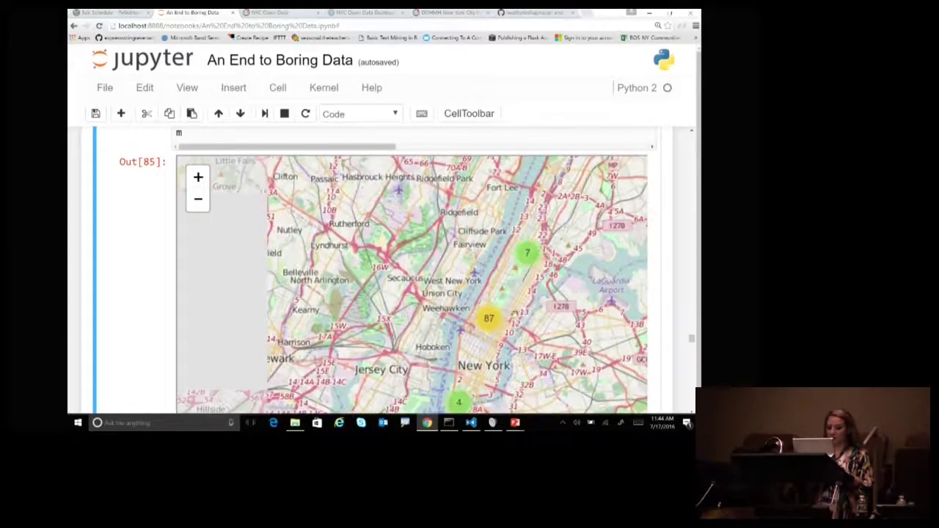
{"action": "left_click_drag", "start_coordinate": [490, 314], "coordinate": [501, 242]}
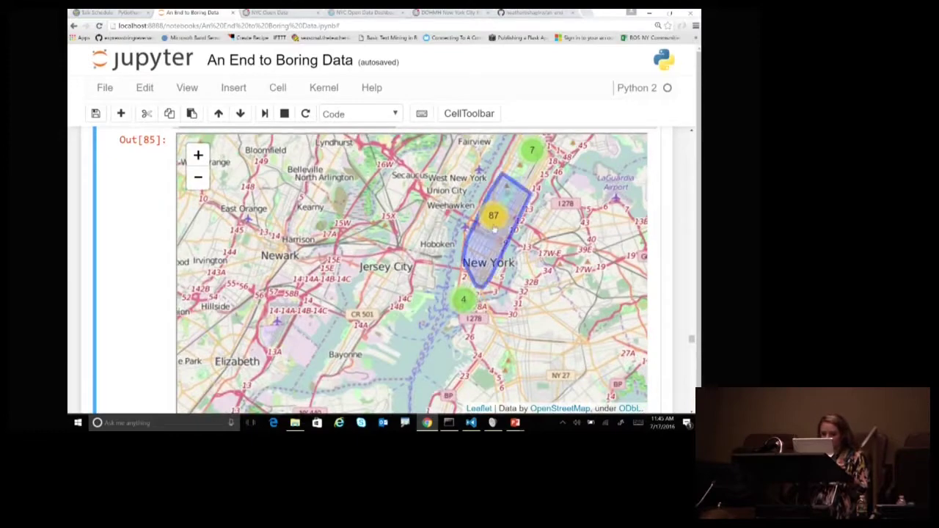
Drill into the Manhattan marker clusters, open the ROOM MATE GRACE HOTEL and CITY CAFE pop-ups, and zoom back out to Manhattan
{"action": "left_click", "coordinate": [493, 217]}
{"action": "left_click", "coordinate": [413, 253]}
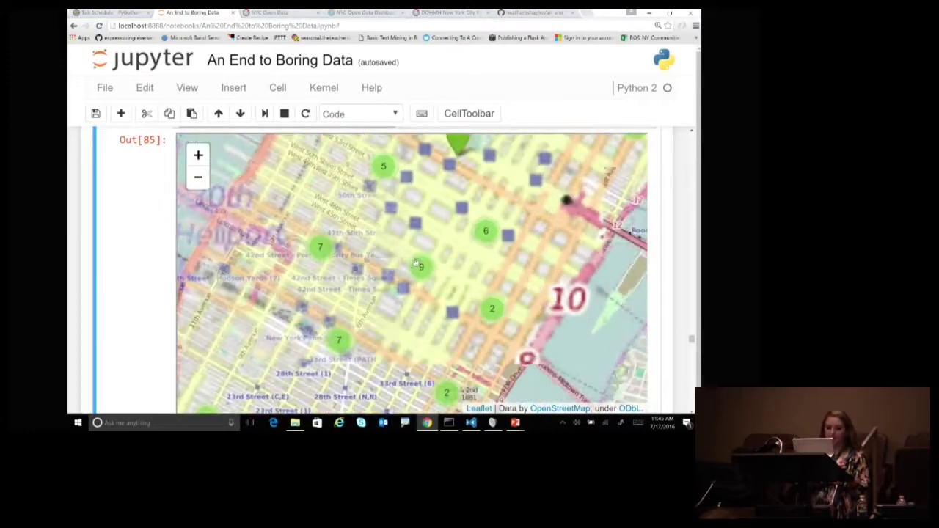
{"action": "left_click", "coordinate": [419, 267]}
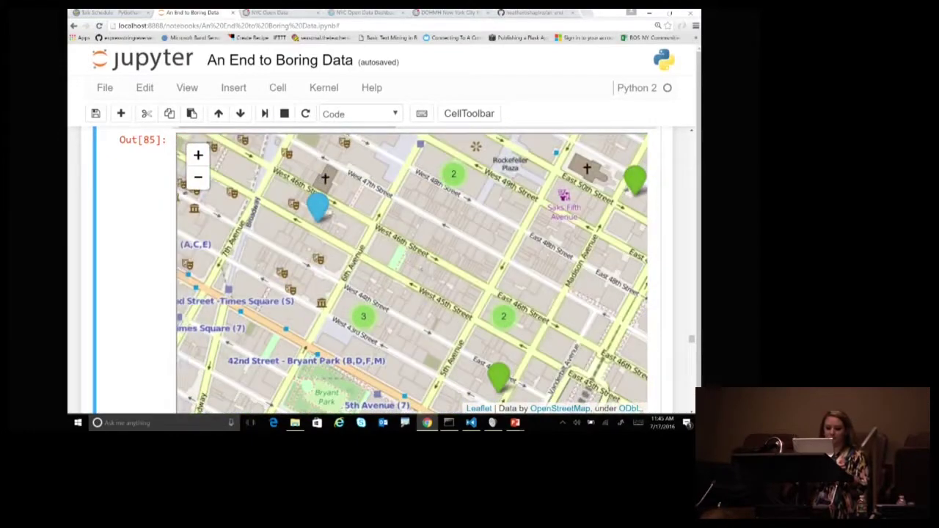
{"action": "left_click", "coordinate": [323, 208]}
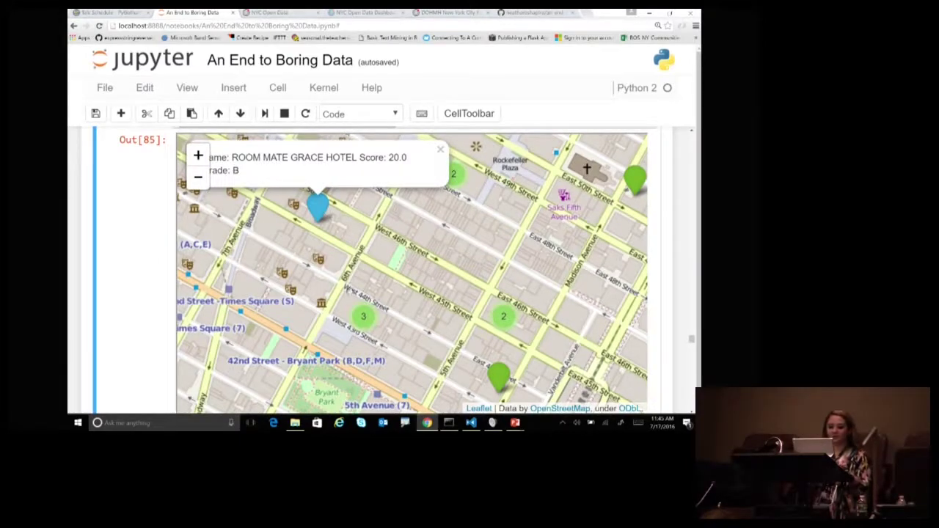
{"action": "left_click", "coordinate": [363, 316]}
{"action": "left_click", "coordinate": [450, 302]}
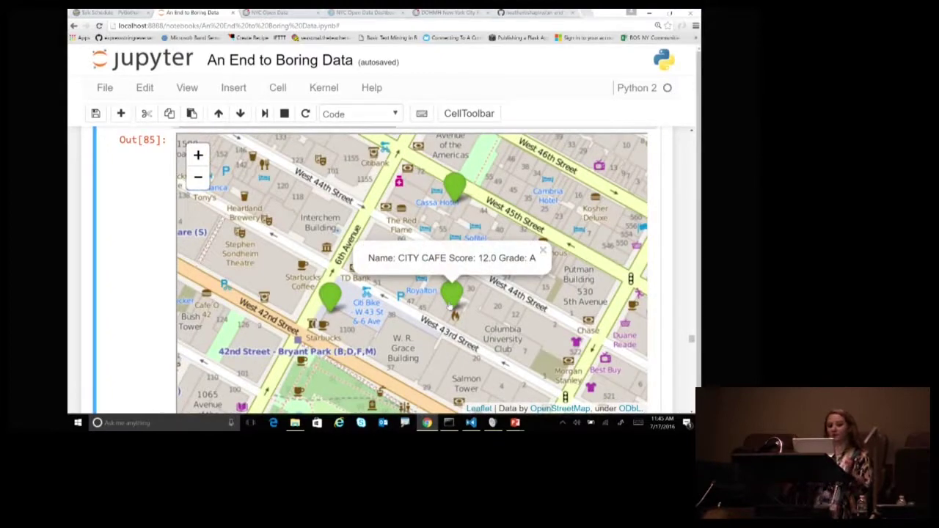
{"action": "scroll", "coordinate": [450, 307], "scroll_direction": "down", "scroll_amount": 5}
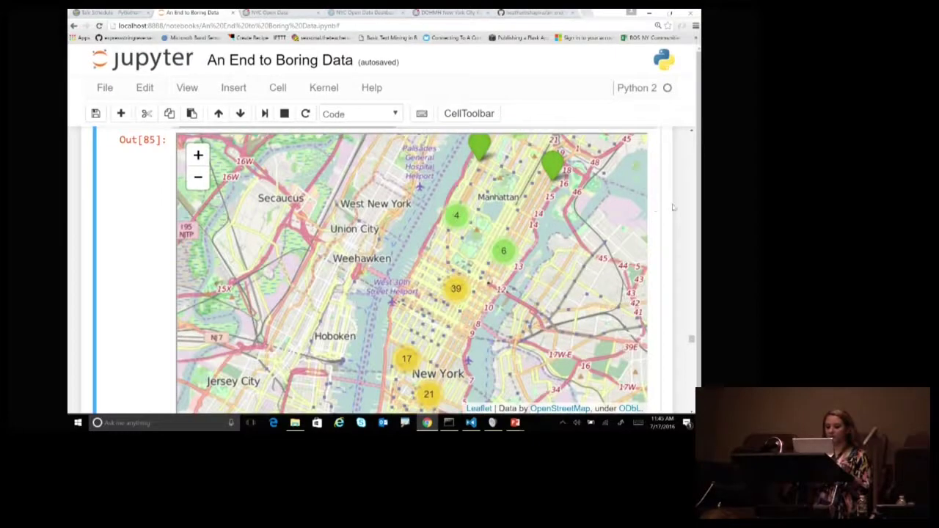
Comment out the line in the Folium cell that creates marker_cluster
{"action": "scroll", "coordinate": [673, 207], "scroll_direction": "up", "scroll_amount": 5}
{"action": "left_click", "coordinate": [401, 142]}
{"action": "key", "text": "ctrl+slash"}
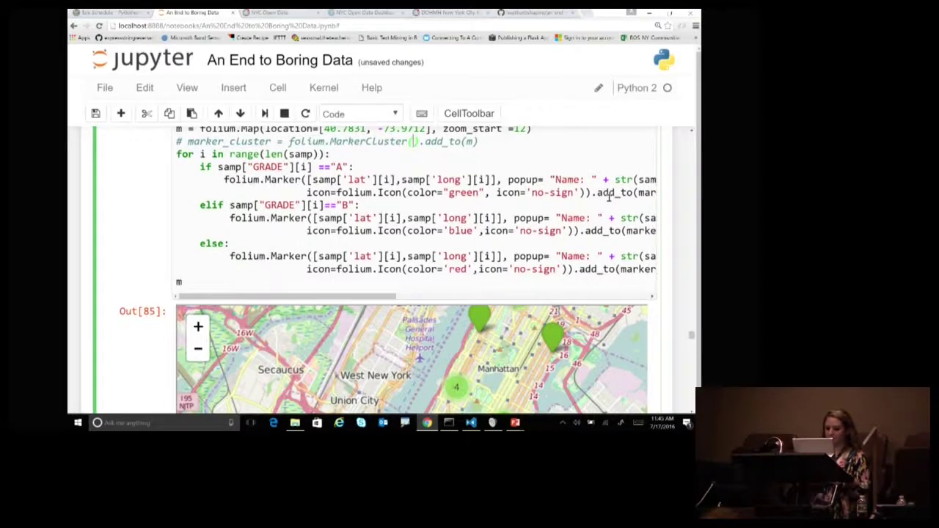
Replace marker_cluster with m in the add_to call of the green grade A marker
{"action": "left_click_drag", "start_coordinate": [390, 301], "coordinate": [481, 300]}
{"action": "scroll", "coordinate": [514, 198], "scroll_direction": "left", "scroll_amount": 1}
{"action": "double_click", "coordinate": [528, 192]}
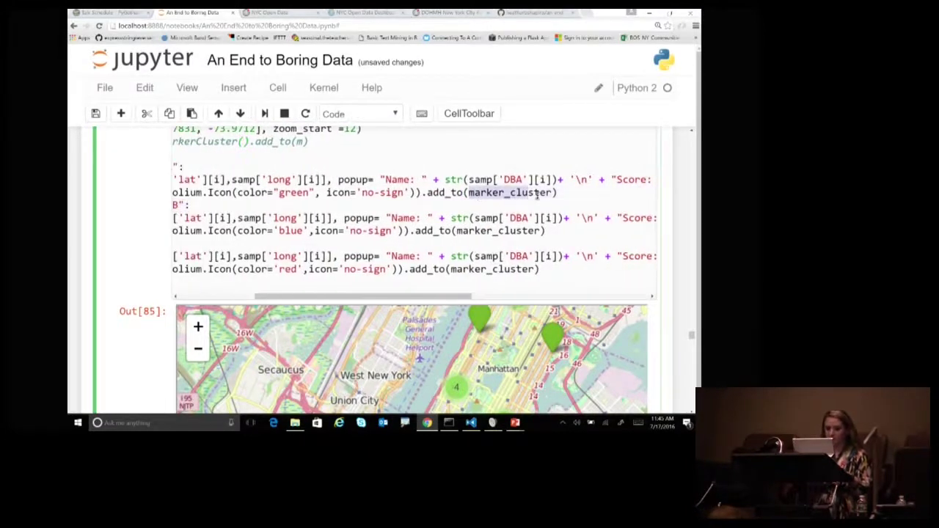
{"action": "left_click", "coordinate": [552, 192]}
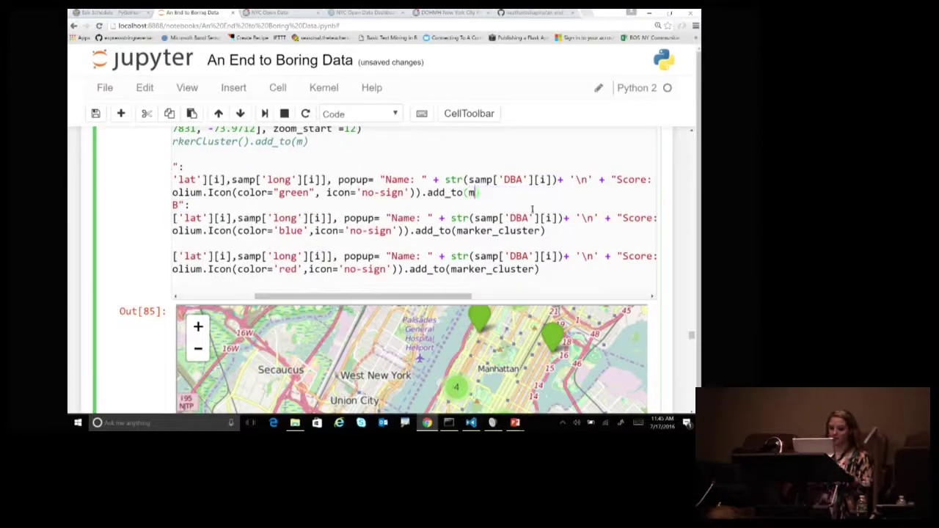
Replace marker_cluster with m in the add_to call of the blue grade B marker
{"action": "double_click", "coordinate": [454, 232]}
{"action": "scroll", "coordinate": [454, 232], "scroll_direction": "left", "scroll_amount": 3}
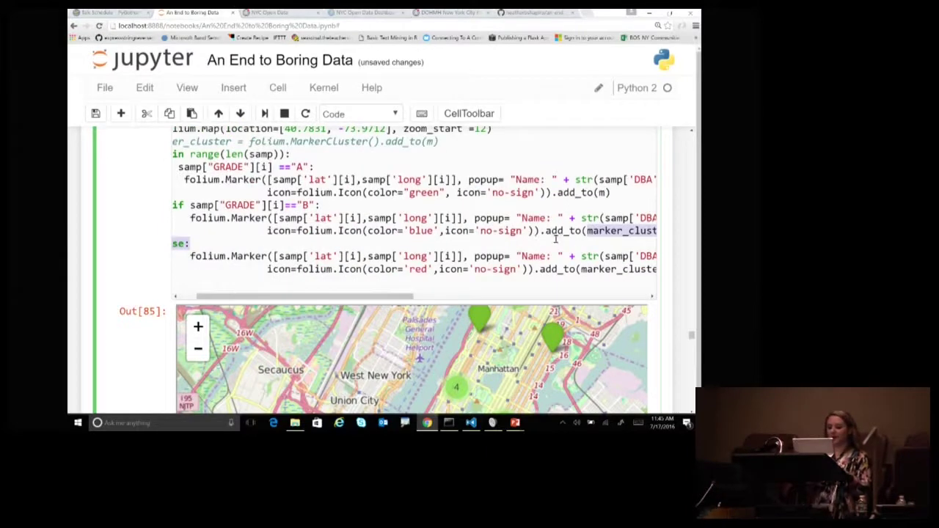
{"action": "key", "text": "ctrl+a"}
{"action": "left_click_drag", "start_coordinate": [410, 297], "coordinate": [480, 296]}
{"action": "left_click", "coordinate": [509, 230]}
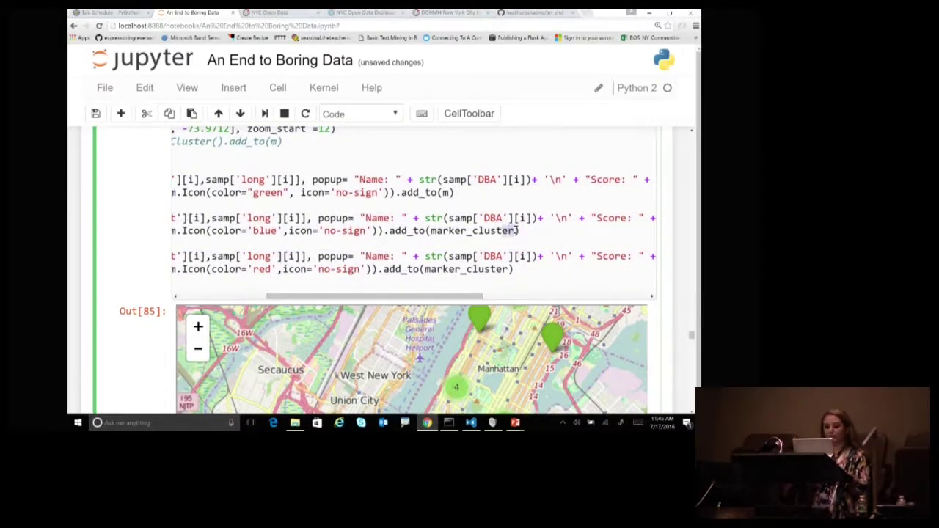
{"action": "double_click", "coordinate": [515, 230]}
{"action": "type", "text": "m"}
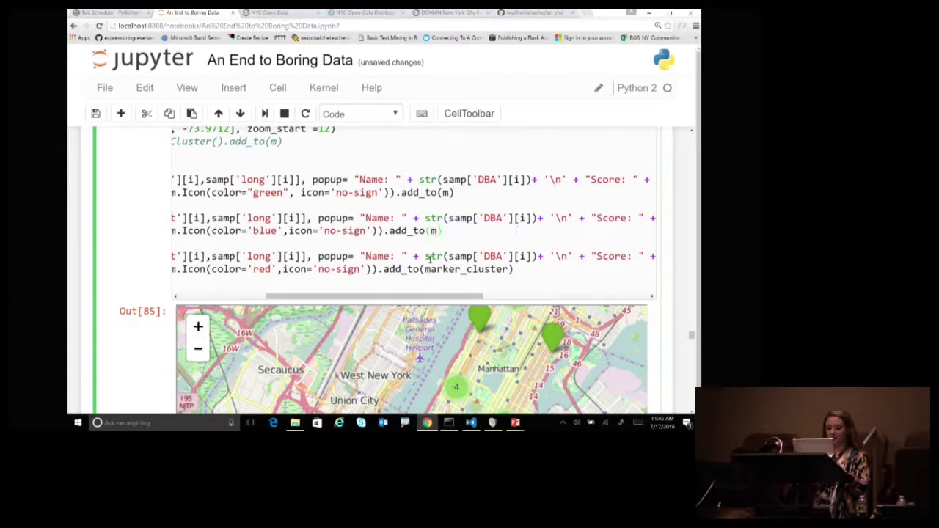
Make the red marker's add_to call use m as well and run the Folium cell
{"action": "double_click", "coordinate": [509, 269]}
{"action": "key", "text": "BackSpace"}
{"action": "type", "text": "m"}
{"action": "key", "text": "ctrl+Return"}
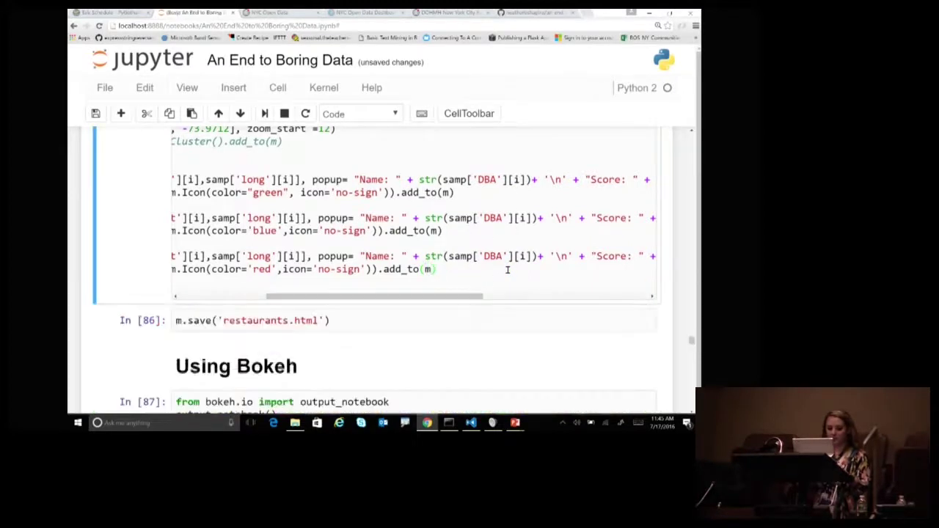
Examine the unclustered restaurant markers on the regenerated Folium map, zoomed out to the whole New York area
{"action": "scroll", "coordinate": [682, 282], "scroll_direction": "up", "scroll_amount": 1}
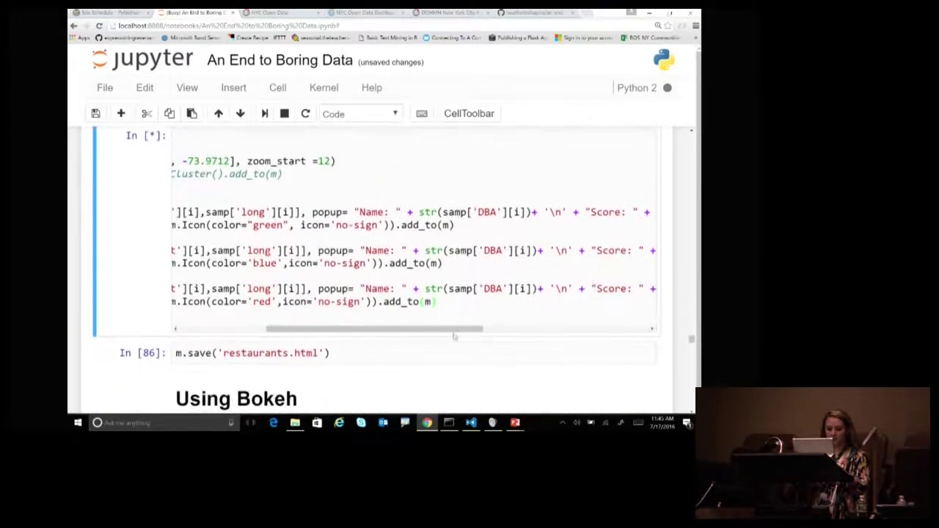
{"action": "left_click_drag", "start_coordinate": [453, 329], "coordinate": [404, 331]}
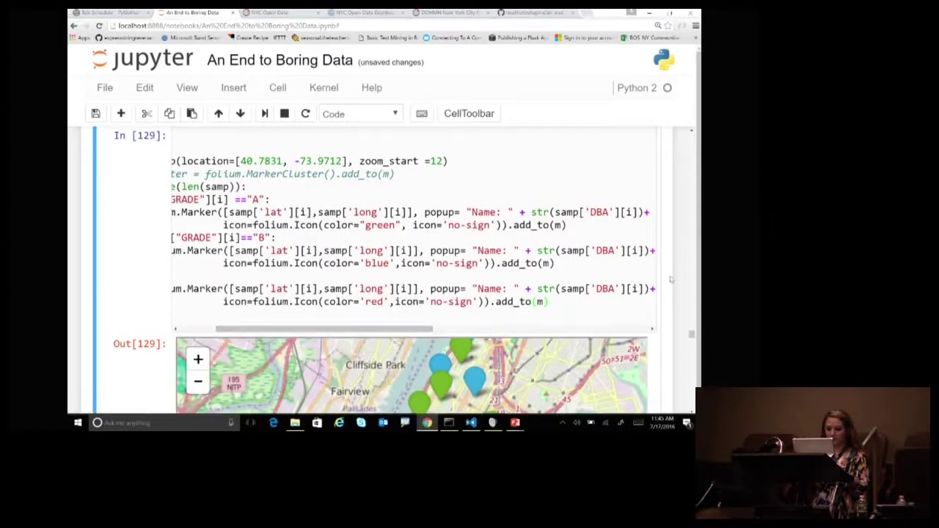
{"action": "scroll", "coordinate": [684, 279], "scroll_direction": "down", "scroll_amount": 2}
{"action": "scroll", "coordinate": [684, 278], "scroll_direction": "down", "scroll_amount": 2}
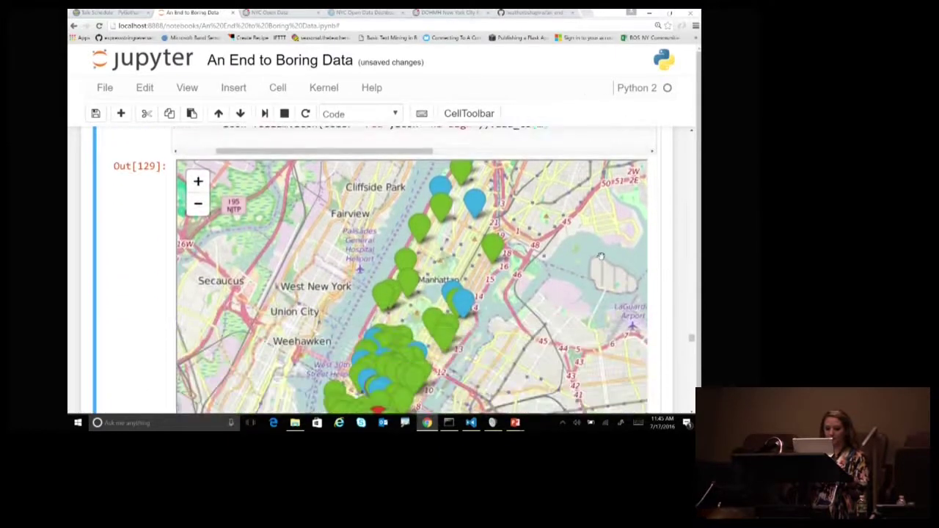
{"action": "scroll", "coordinate": [600, 255], "scroll_direction": "down", "scroll_amount": 3}
{"action": "scroll", "coordinate": [600, 256], "scroll_direction": "up", "scroll_amount": 1}
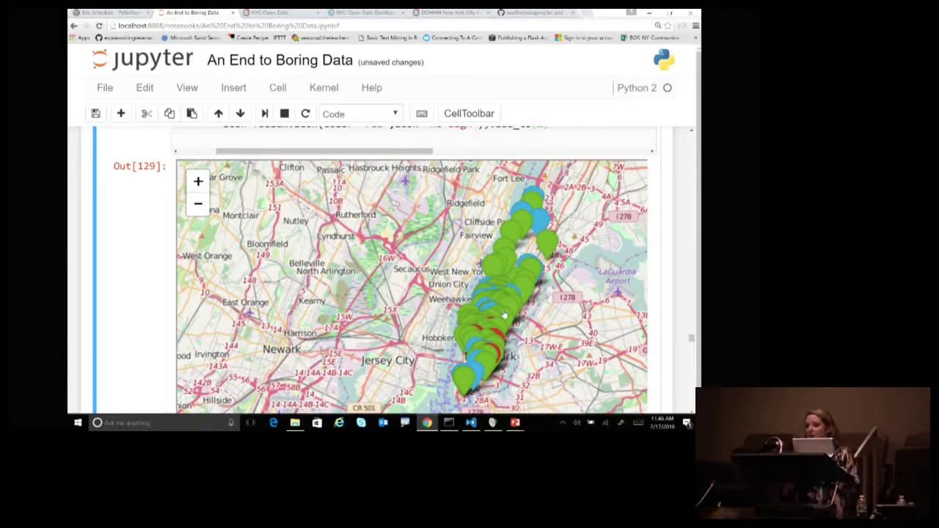
Run the cell that saves the Folium map as restaurants.html
{"action": "scroll", "coordinate": [681, 248], "scroll_direction": "down", "scroll_amount": 3}
{"action": "left_click", "coordinate": [369, 362]}
{"action": "key", "text": "ctrl+Return"}
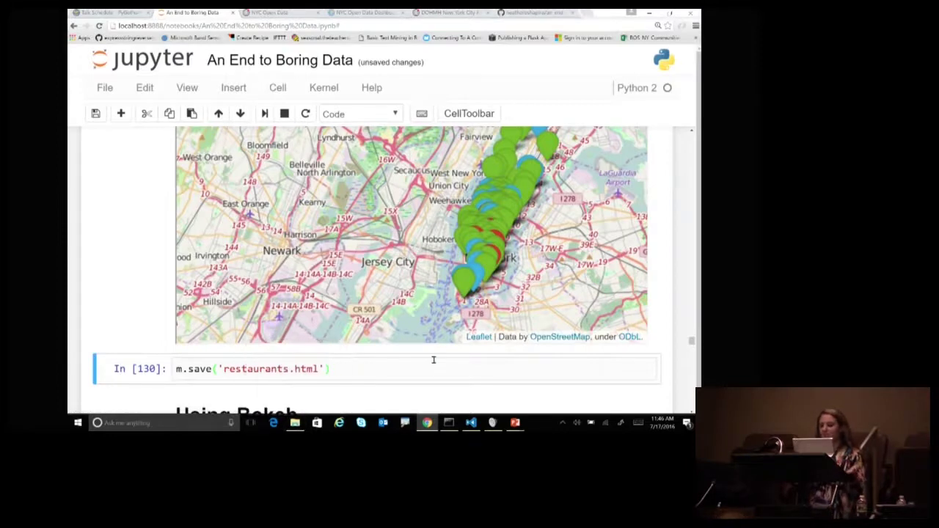
Switch to Visual Studio Code, skim the generated code in tabs.html, and return to the notebook
{"action": "mouse_move", "coordinate": [474, 423]}
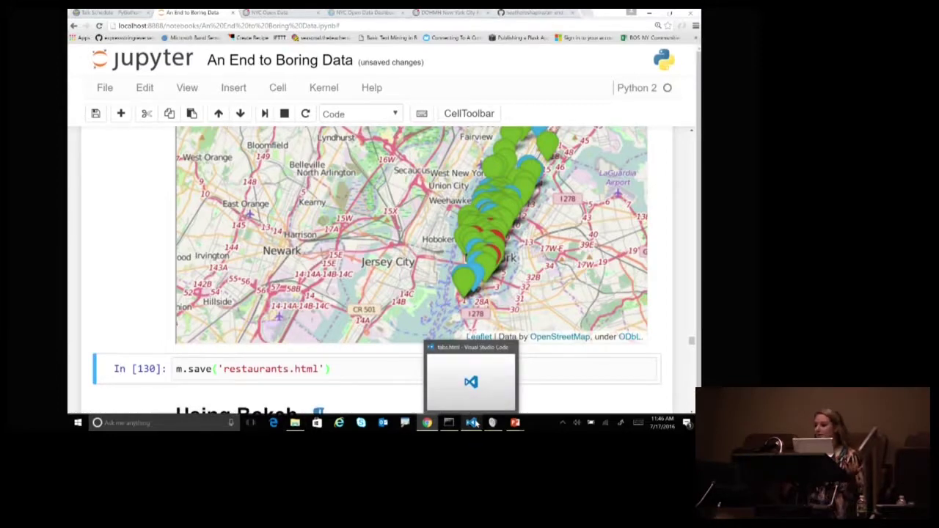
{"action": "left_click", "coordinate": [487, 389]}
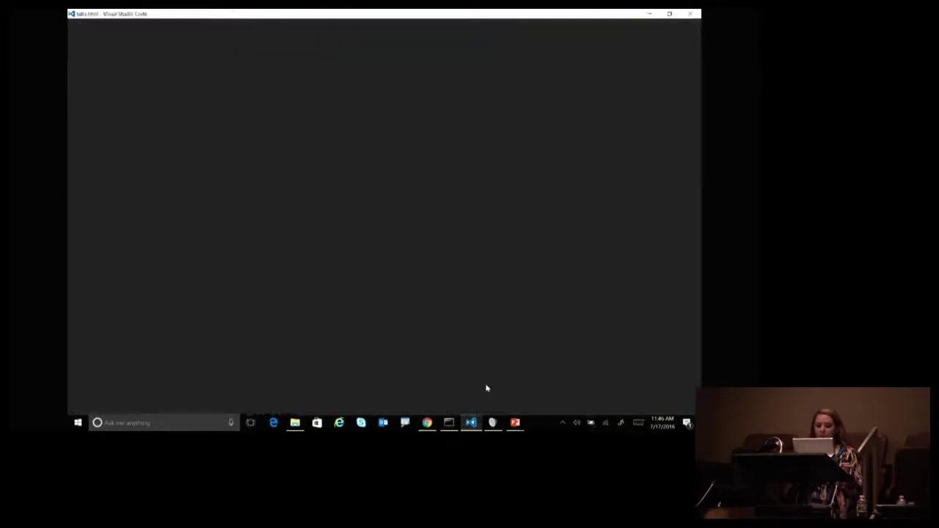
{"action": "scroll", "coordinate": [547, 132], "scroll_direction": "down", "scroll_amount": 20}
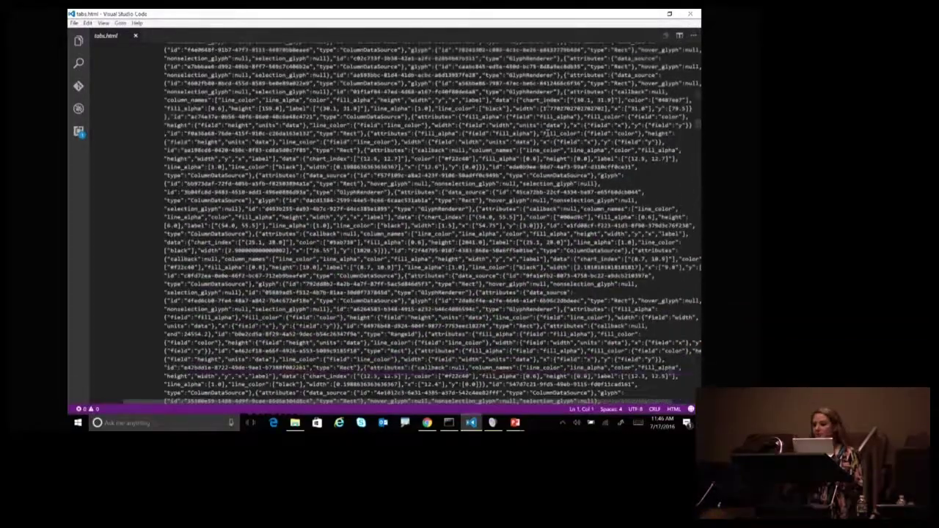
{"action": "scroll", "coordinate": [433, 223], "scroll_direction": "down", "scroll_amount": 20}
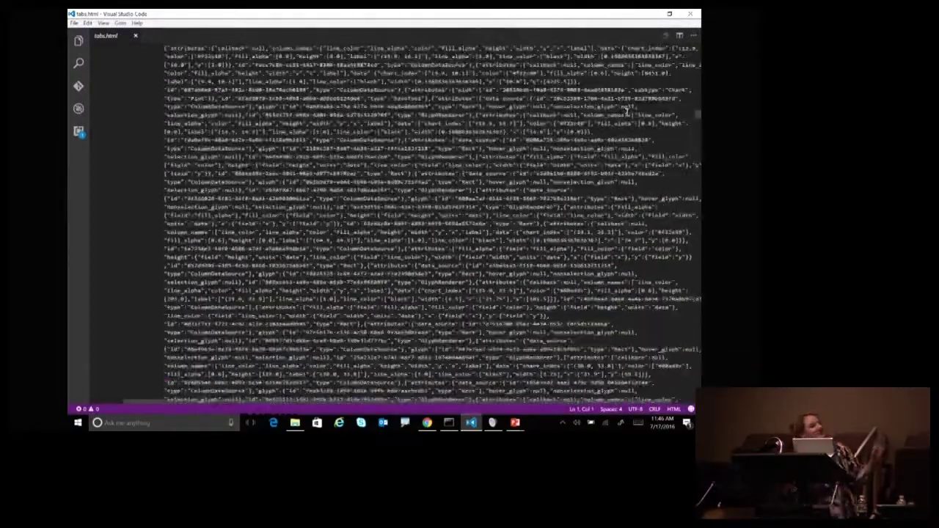
{"action": "scroll", "coordinate": [628, 113], "scroll_direction": "down", "scroll_amount": 3}
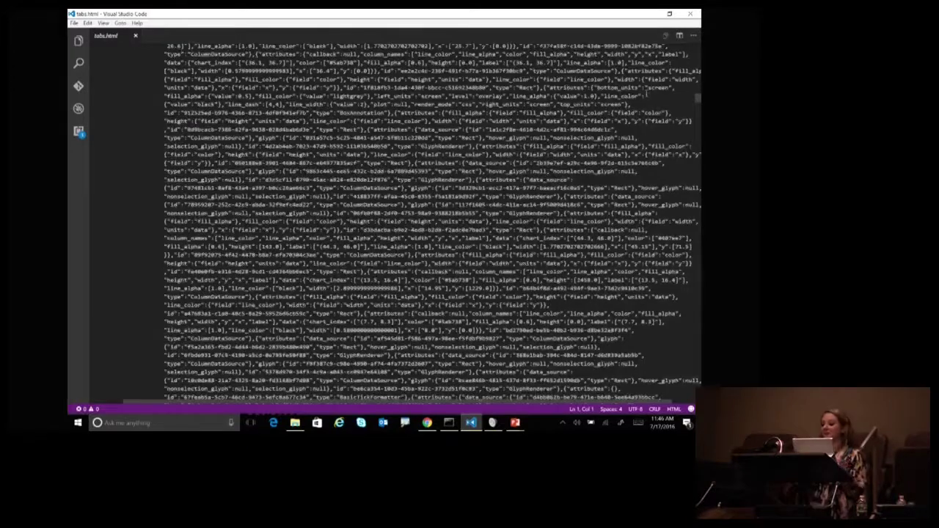
{"action": "left_click", "coordinate": [648, 14]}
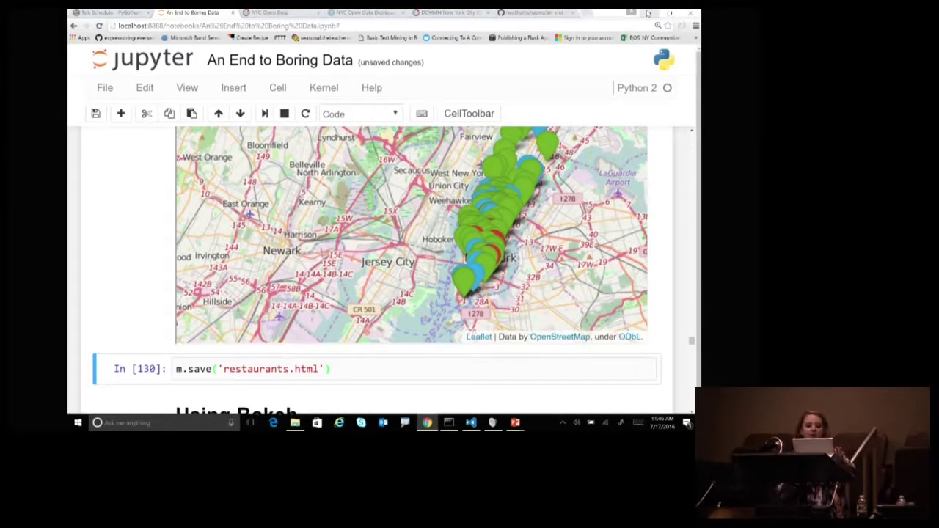
{"action": "scroll", "coordinate": [411, 279], "scroll_direction": "up", "scroll_amount": 3}
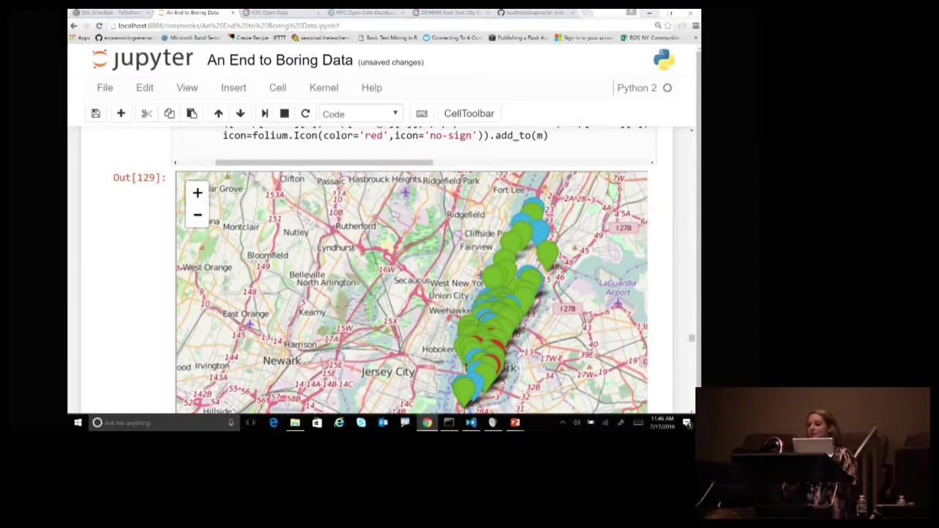
{"action": "scroll", "coordinate": [377, 270], "scroll_direction": "down", "scroll_amount": 7}
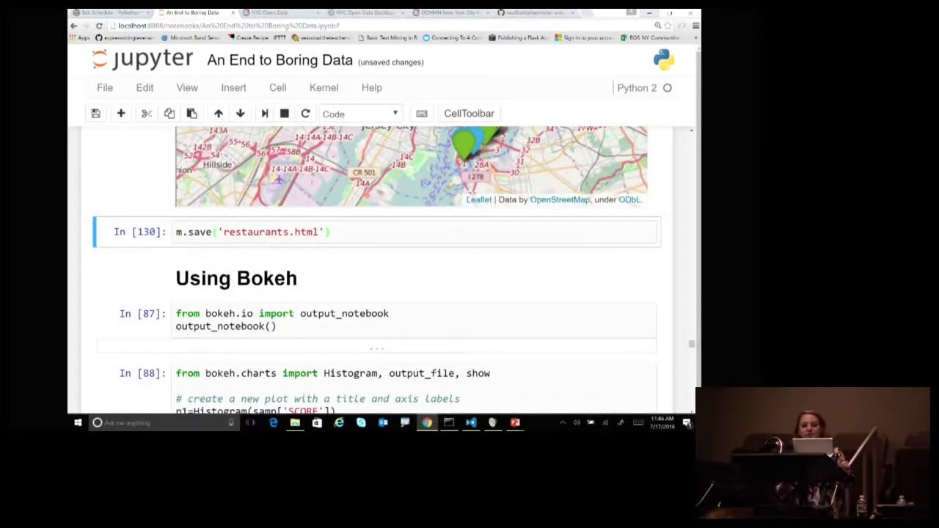
{"action": "scroll", "coordinate": [377, 270], "scroll_direction": "up", "scroll_amount": 3}
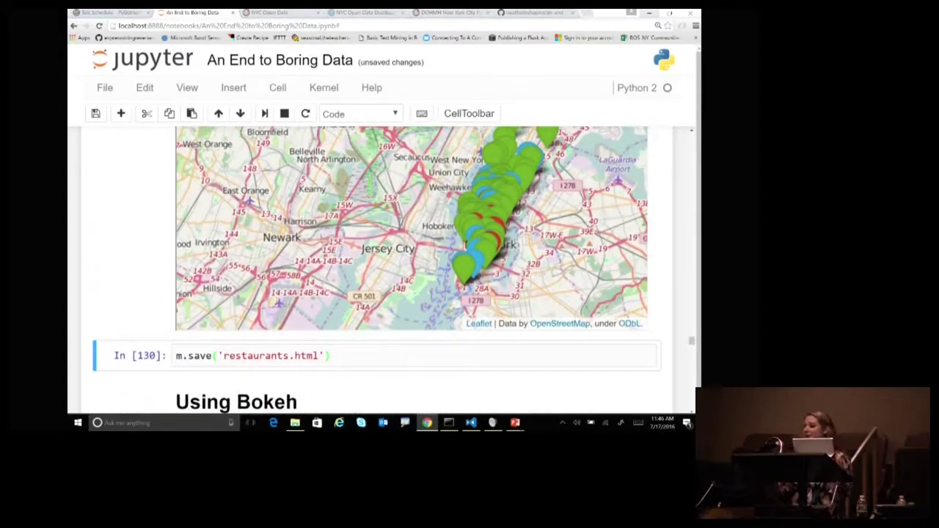
{"action": "scroll", "coordinate": [377, 270], "scroll_direction": "up", "scroll_amount": 1}
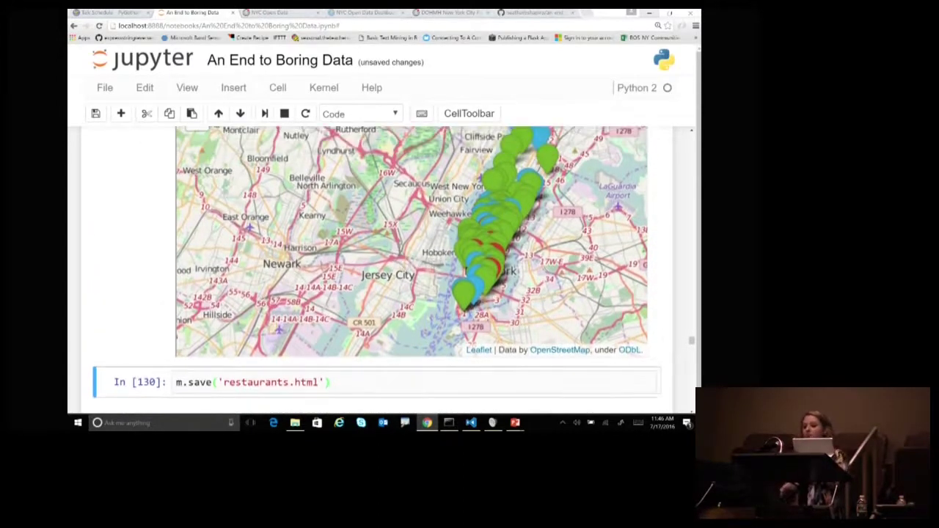
Go to the Using Bokeh section and show the output of the cell that plots the samp SCORE histogram
{"action": "scroll", "coordinate": [663, 327], "scroll_direction": "down", "scroll_amount": 4}
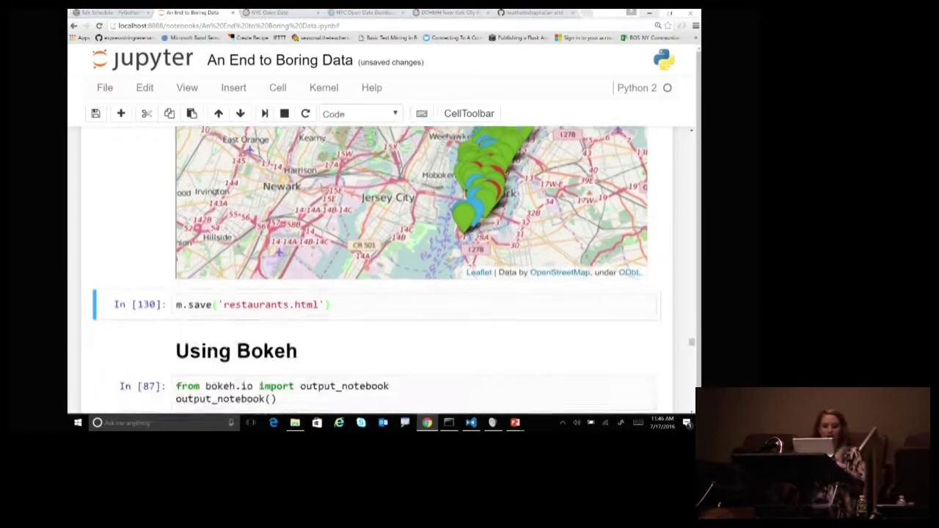
{"action": "scroll", "coordinate": [664, 327], "scroll_direction": "down", "scroll_amount": 1}
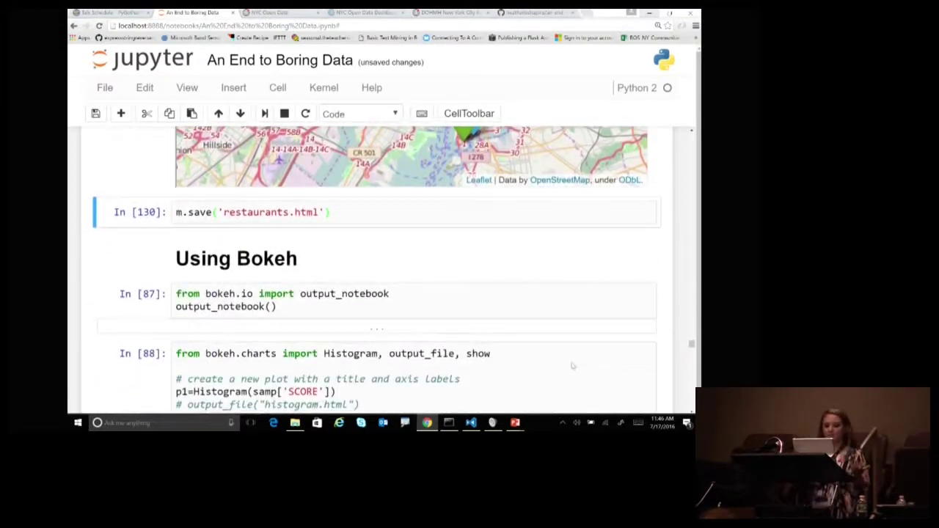
{"action": "scroll", "coordinate": [445, 298], "scroll_direction": "down", "scroll_amount": 3}
{"action": "left_click", "coordinate": [444, 297]}
{"action": "left_click", "coordinate": [439, 195]}
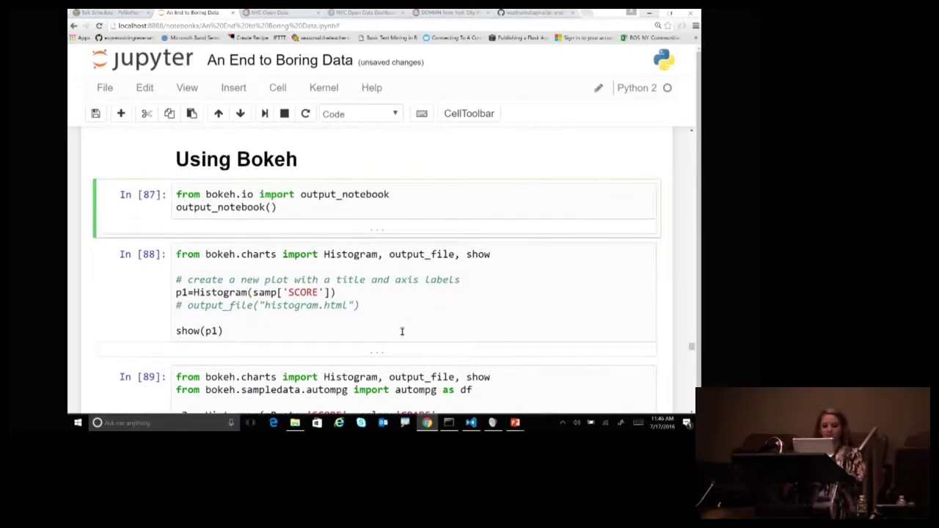
{"action": "key", "text": "shift+Return"}
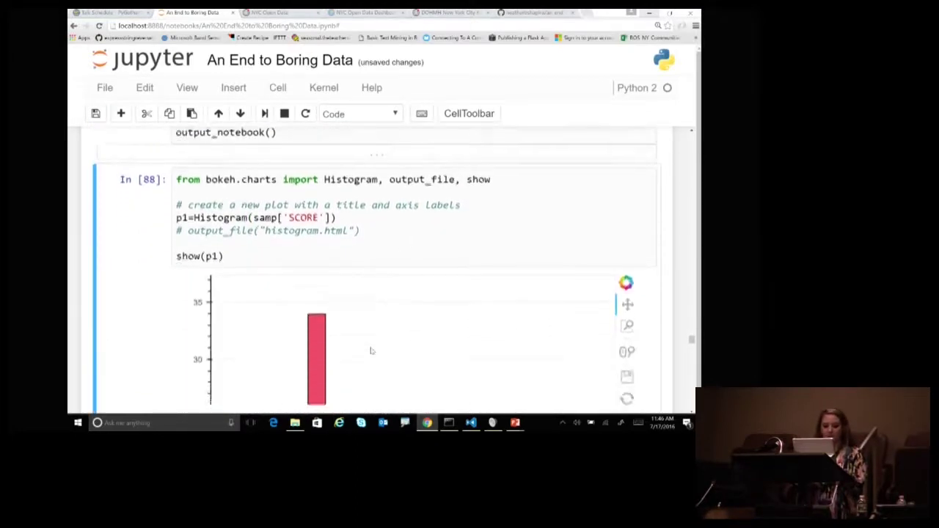
Shrink the notebook page so the SCORE histogram fits on screen, and pan the plot along its score axis
{"action": "scroll", "coordinate": [395, 321], "scroll_direction": "down", "scroll_amount": 5}
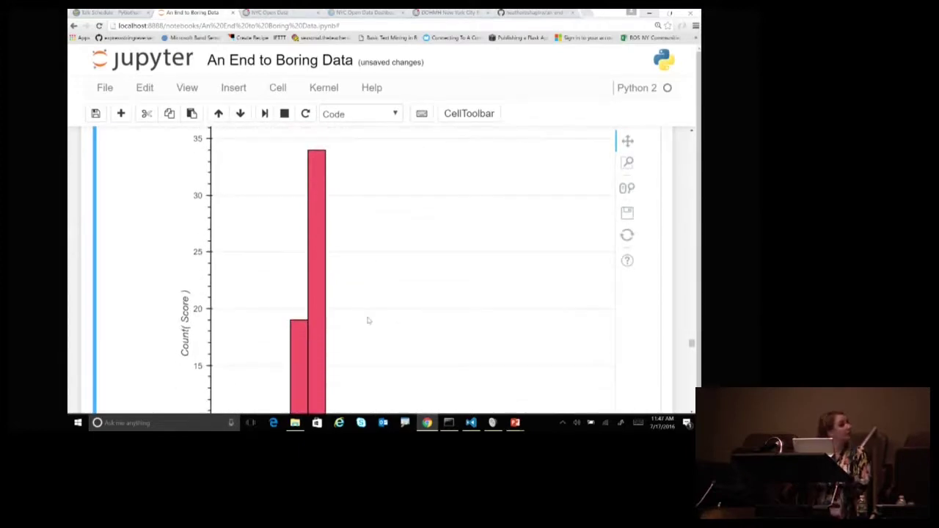
{"action": "key", "text": "ctrl+minus"}
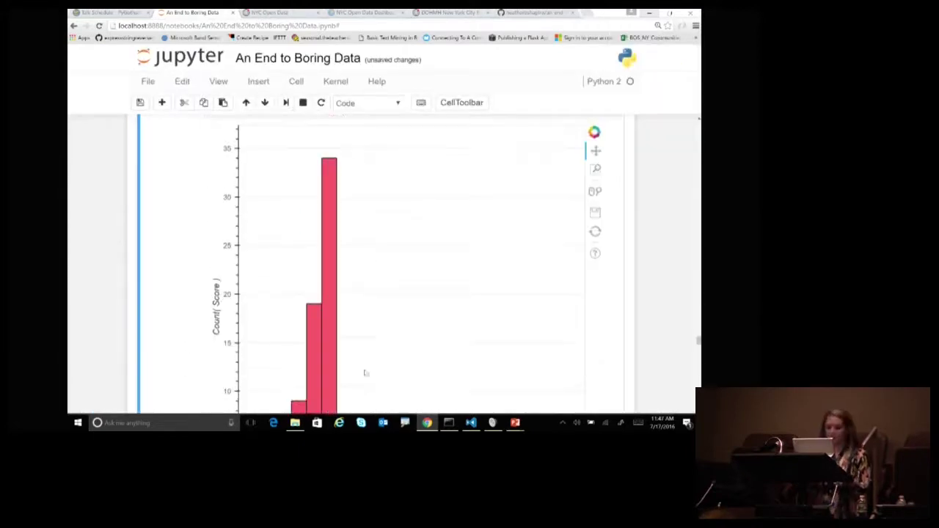
{"action": "scroll", "coordinate": [366, 371], "scroll_direction": "down", "scroll_amount": 2}
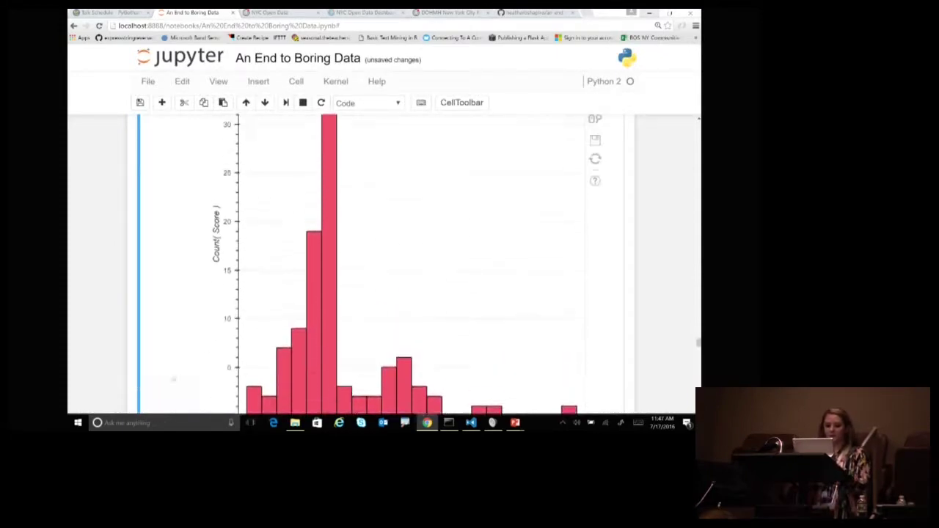
{"action": "left_click_drag", "start_coordinate": [312, 272], "coordinate": [424, 266]}
{"action": "key", "text": "ctrl+minus"}
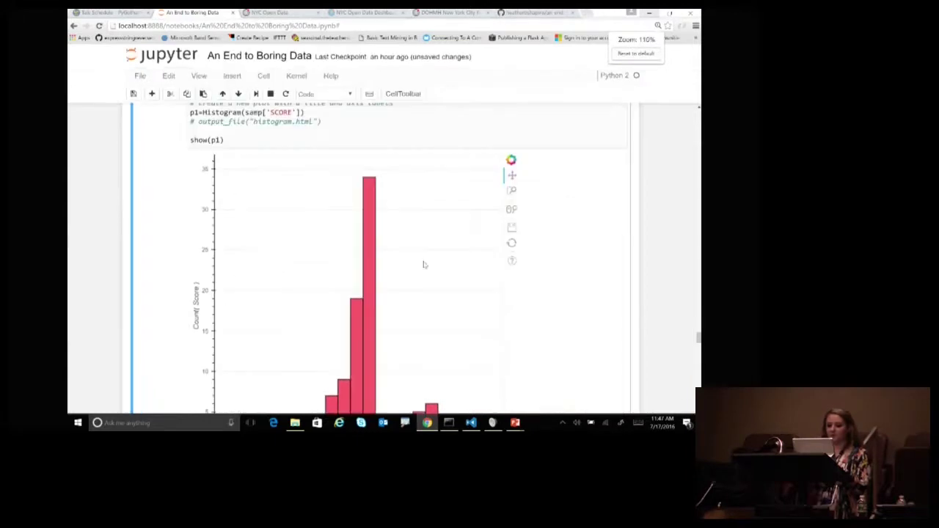
{"action": "key", "text": "ctrl+minus"}
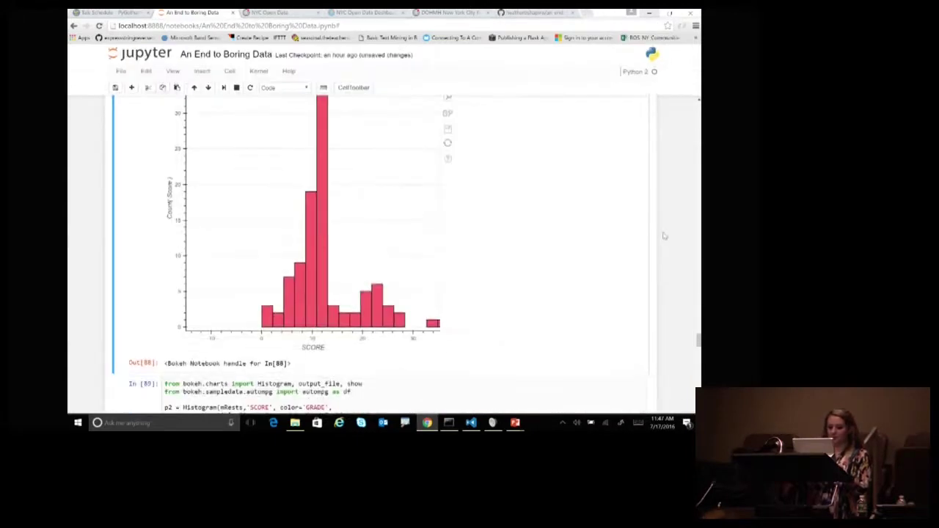
{"action": "key", "text": "ctrl+minus"}
Show the Score Grouped by Grade histogram beneath the cell that defines p2
{"action": "scroll", "coordinate": [663, 235], "scroll_direction": "down", "scroll_amount": 3}
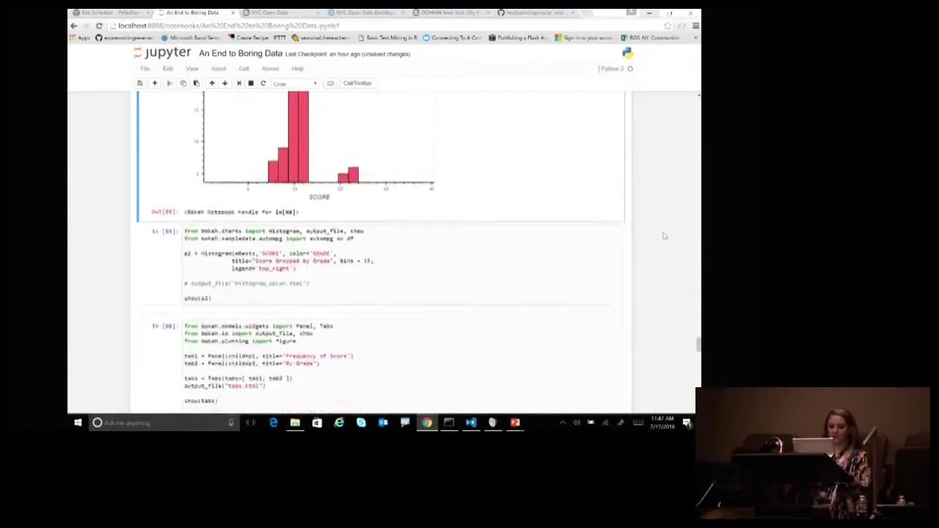
{"action": "left_click", "coordinate": [360, 307]}
{"action": "key", "text": "ctrl+Return"}
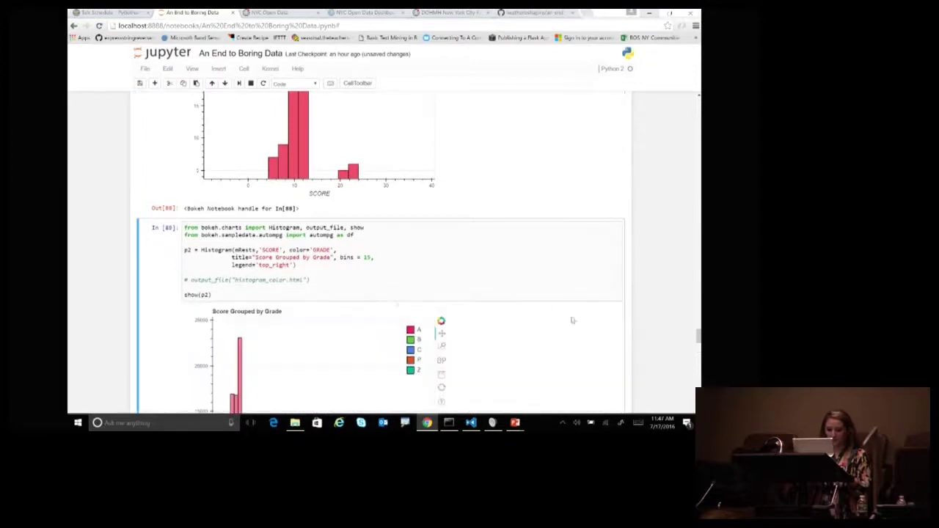
{"action": "scroll", "coordinate": [577, 311], "scroll_direction": "down", "scroll_amount": 1}
{"action": "scroll", "coordinate": [578, 311], "scroll_direction": "down", "scroll_amount": 4}
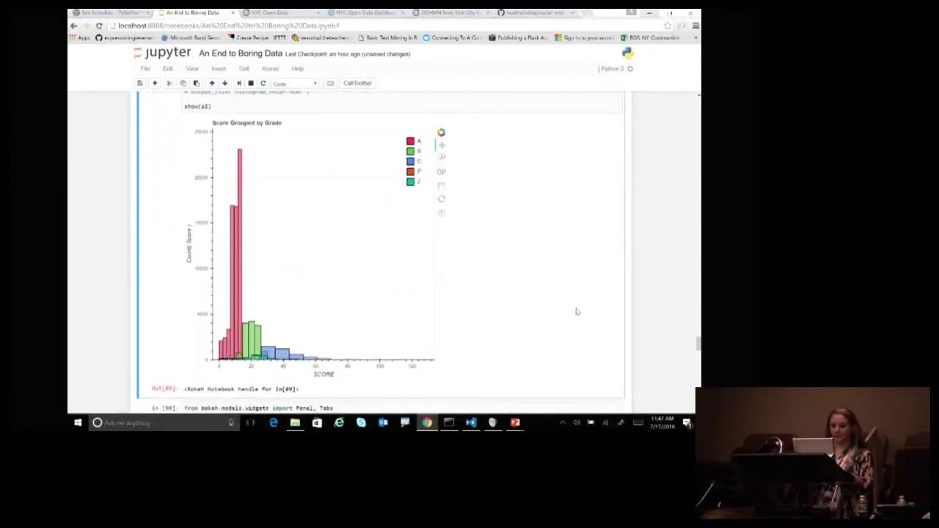
Export the first Bokeh SCORE histogram as a PNG image and pan its plot area
{"action": "scroll", "coordinate": [577, 311], "scroll_direction": "up", "scroll_amount": 3}
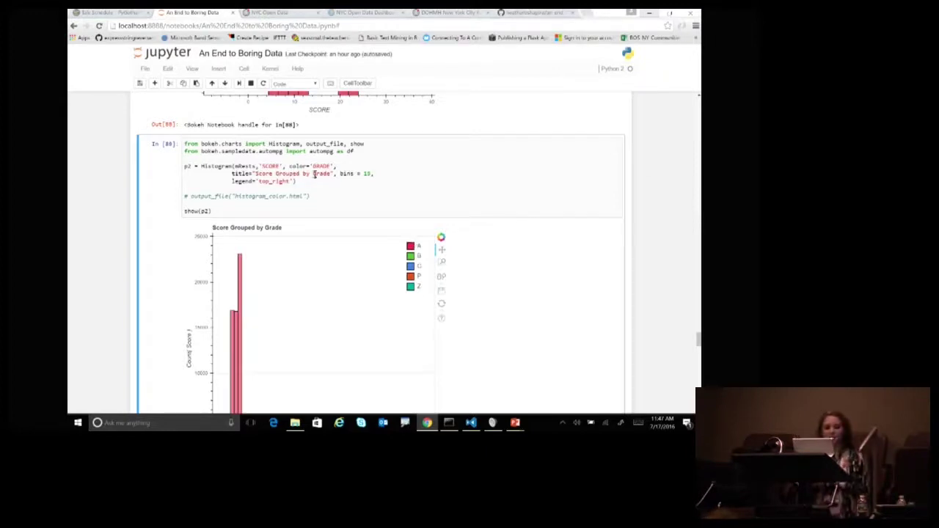
{"action": "scroll", "coordinate": [234, 173], "scroll_direction": "up", "scroll_amount": 1}
{"action": "scroll", "coordinate": [235, 175], "scroll_direction": "up", "scroll_amount": 1}
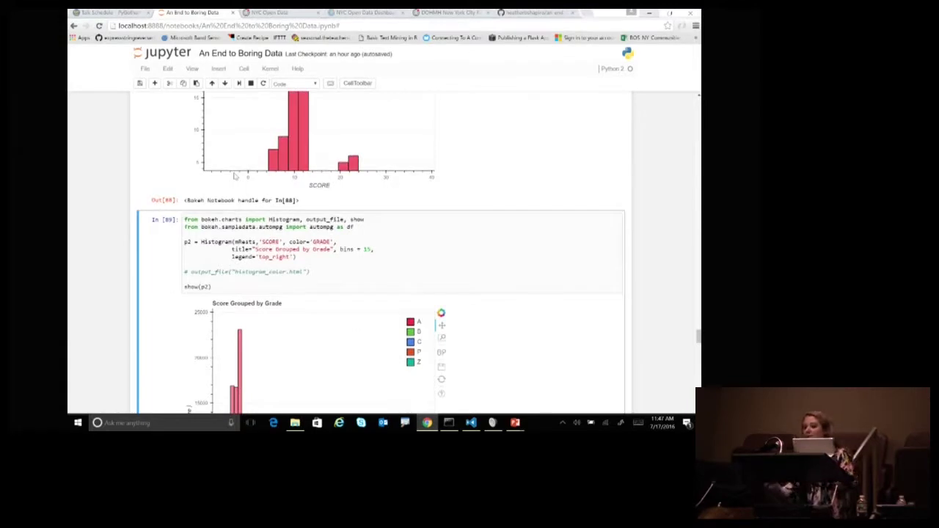
{"action": "scroll", "coordinate": [234, 176], "scroll_direction": "up", "scroll_amount": 1}
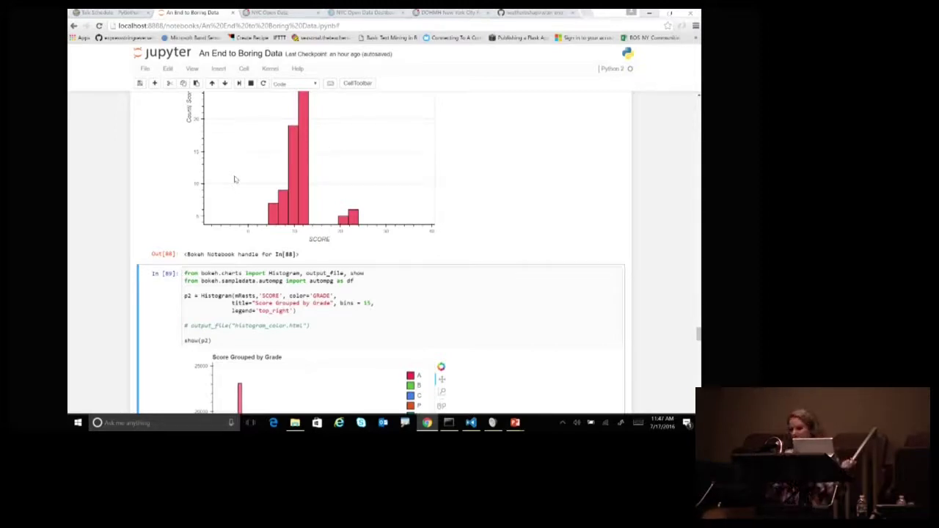
{"action": "scroll", "coordinate": [235, 179], "scroll_direction": "up", "scroll_amount": 5}
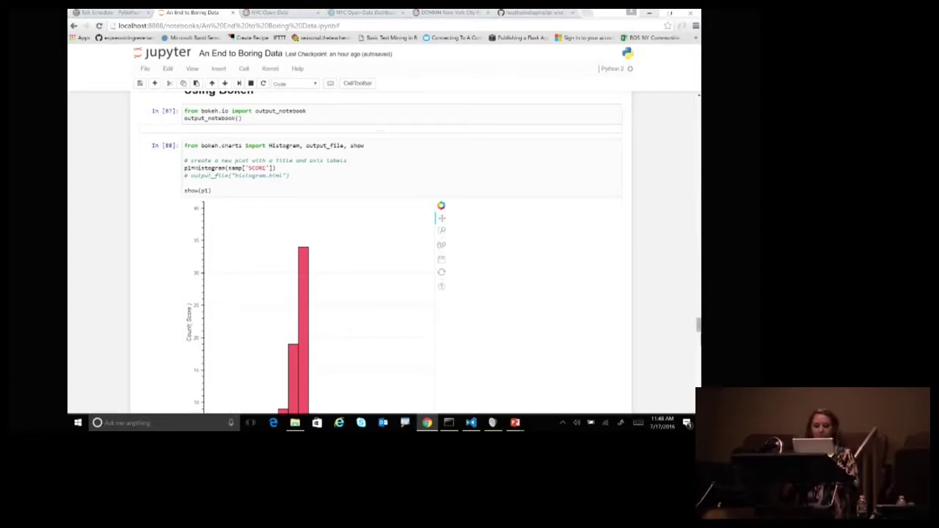
{"action": "left_click", "coordinate": [440, 260]}
{"action": "scroll", "coordinate": [499, 296], "scroll_direction": "down", "scroll_amount": 1}
{"action": "left_click_drag", "start_coordinate": [381, 239], "coordinate": [330, 199]}
Show the tabbed Bokeh output and switch between its Frequency of Score and By Grade views, ending on By Grade
{"action": "scroll", "coordinate": [466, 242], "scroll_direction": "down", "scroll_amount": 2}
{"action": "scroll", "coordinate": [465, 242], "scroll_direction": "down", "scroll_amount": 10}
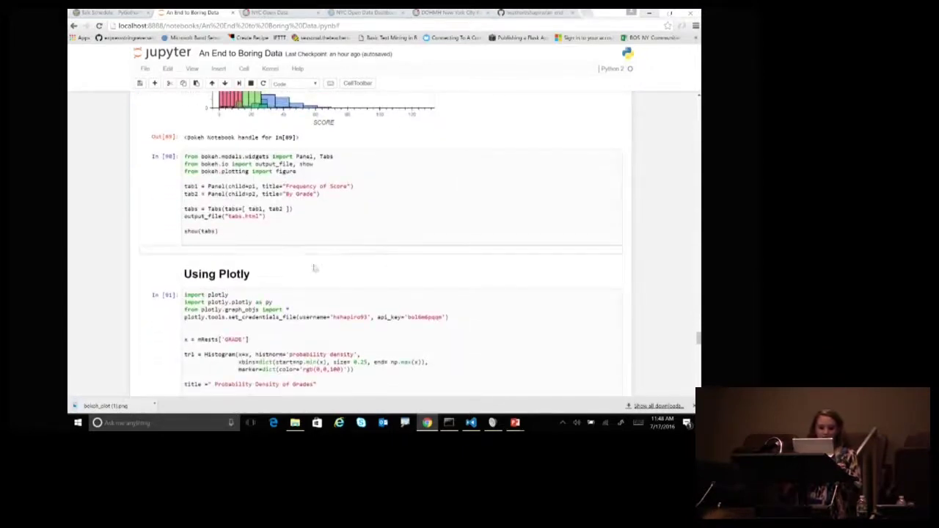
{"action": "left_click", "coordinate": [352, 253]}
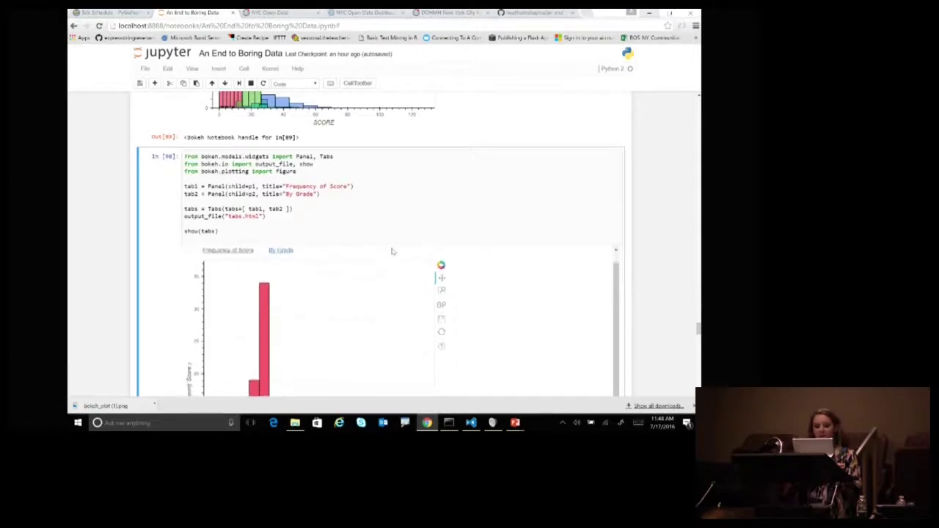
{"action": "scroll", "coordinate": [662, 218], "scroll_direction": "down", "scroll_amount": 3}
{"action": "scroll", "coordinate": [661, 218], "scroll_direction": "down", "scroll_amount": 1}
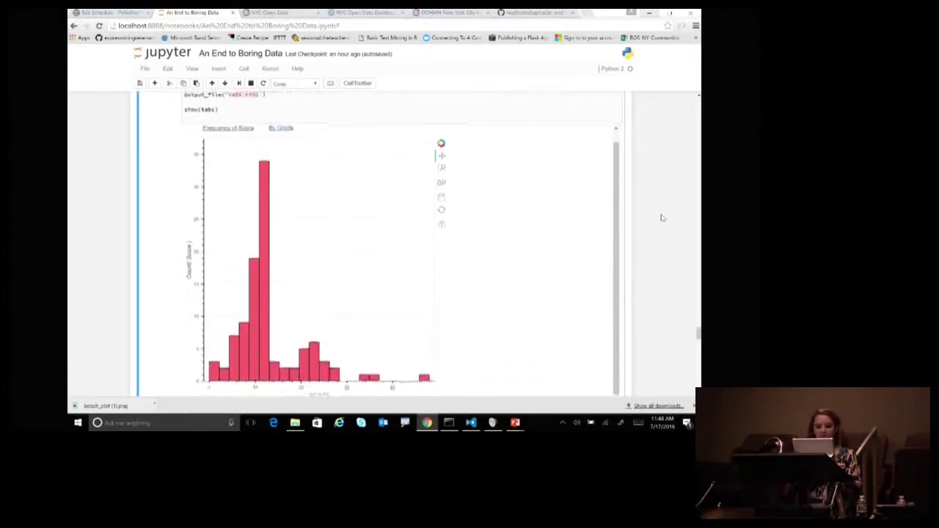
{"action": "left_click", "coordinate": [281, 126]}
{"action": "left_click", "coordinate": [227, 125]}
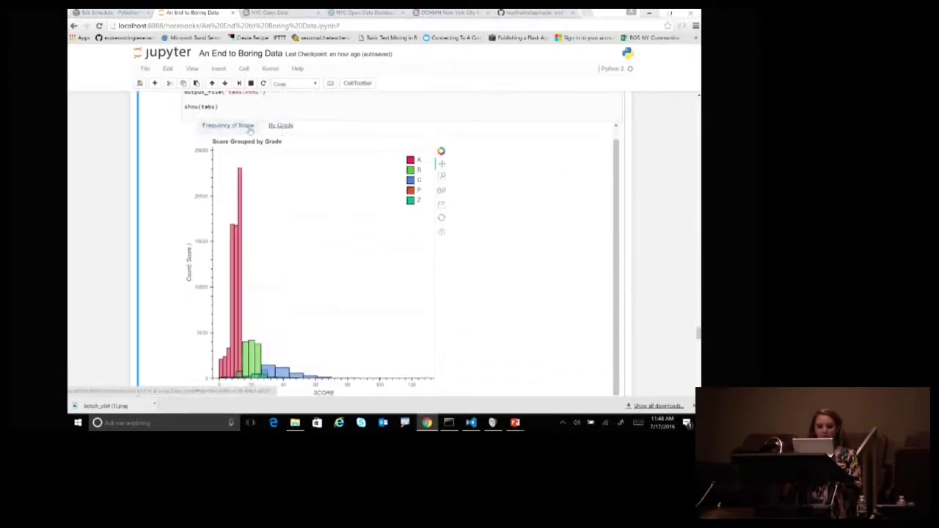
{"action": "left_click", "coordinate": [281, 125]}
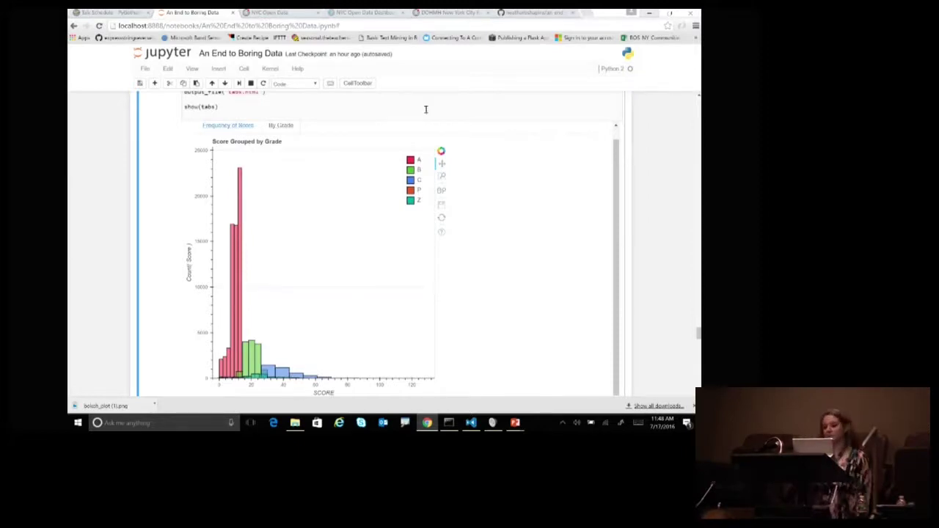
Review the code for the tabbed Bokeh plot and the first cell of the Using Plotly section
{"action": "scroll", "coordinate": [655, 195], "scroll_direction": "down", "scroll_amount": 4}
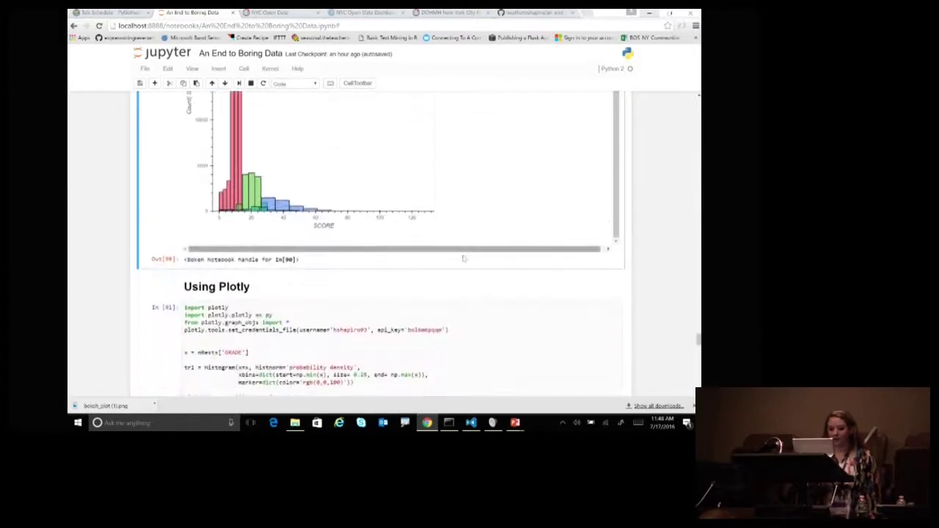
{"action": "scroll", "coordinate": [461, 259], "scroll_direction": "up", "scroll_amount": 3}
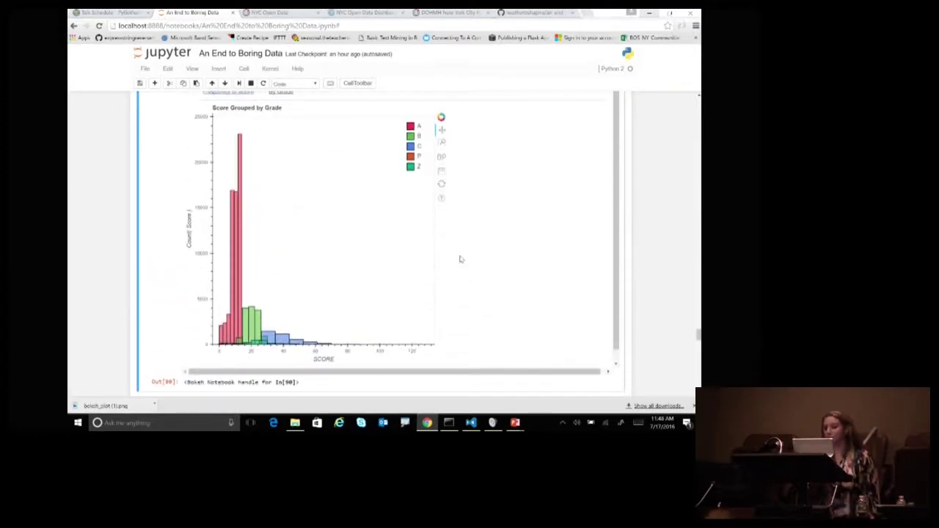
{"action": "scroll", "coordinate": [461, 259], "scroll_direction": "up", "scroll_amount": 3}
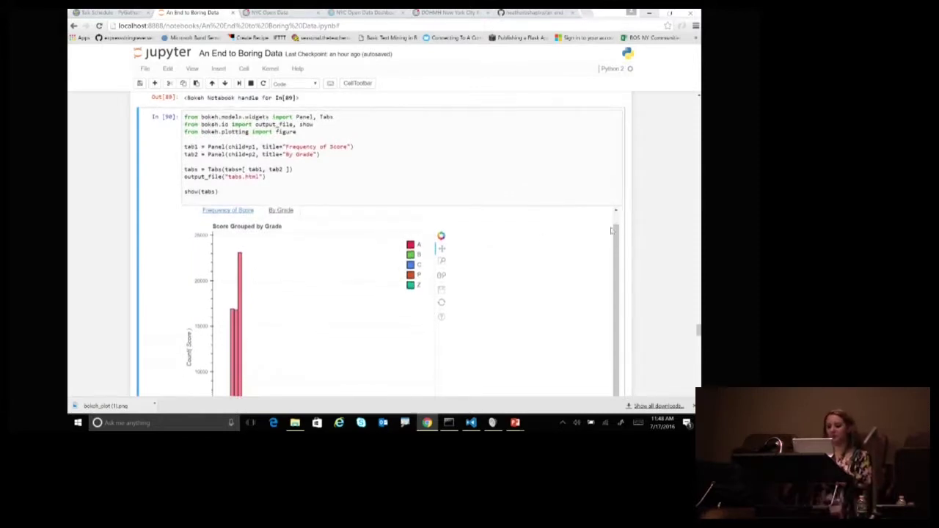
{"action": "scroll", "coordinate": [610, 231], "scroll_direction": "down", "scroll_amount": 5}
{"action": "scroll", "coordinate": [610, 231], "scroll_direction": "down", "scroll_amount": 2}
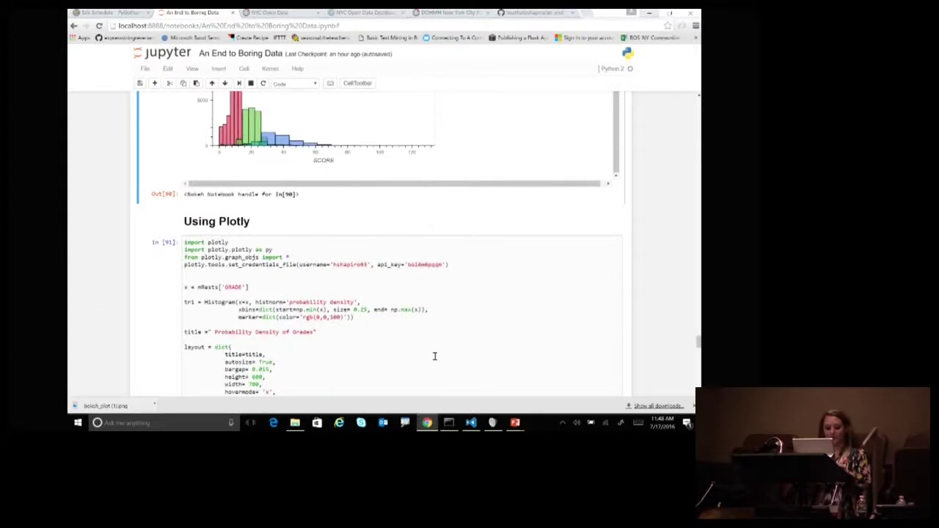
{"action": "scroll", "coordinate": [354, 341], "scroll_direction": "down", "scroll_amount": 3}
{"action": "scroll", "coordinate": [353, 341], "scroll_direction": "up", "scroll_amount": 2}
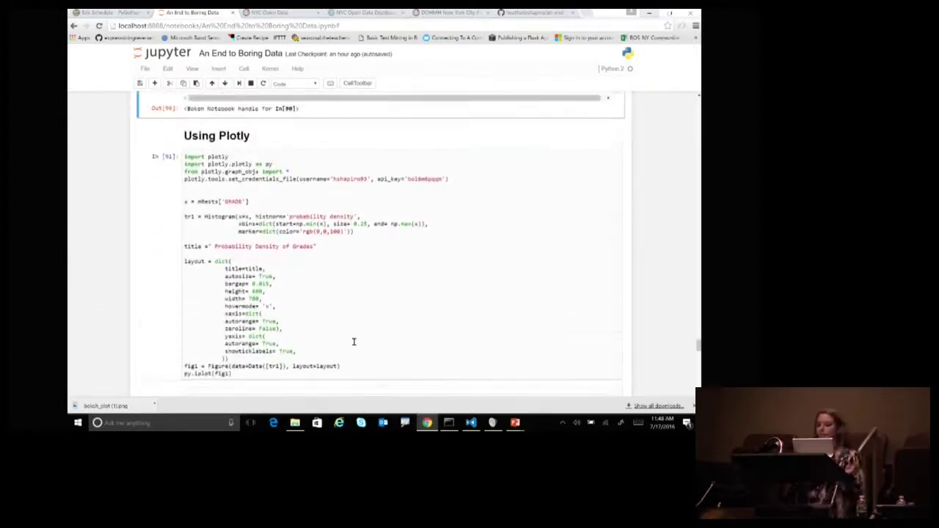
{"action": "scroll", "coordinate": [353, 341], "scroll_direction": "down", "scroll_amount": 1}
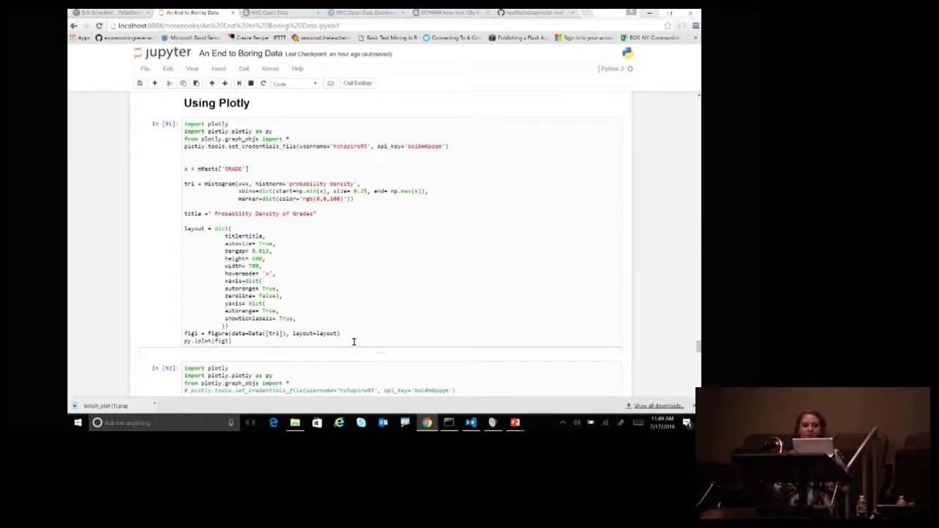
{"action": "key", "text": "ctrl+t"}
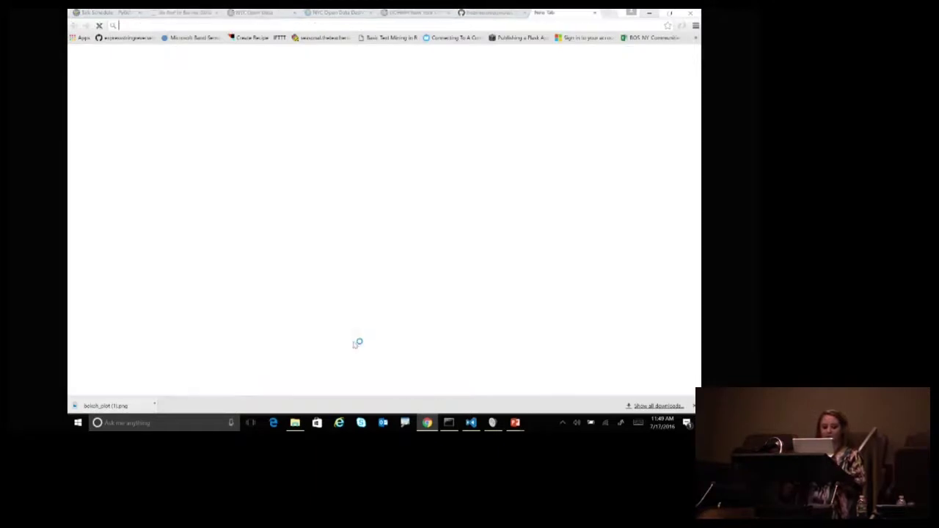
{"action": "type", "text": "plot"}
{"action": "key", "text": "Down"}
{"action": "key", "text": "Down"}
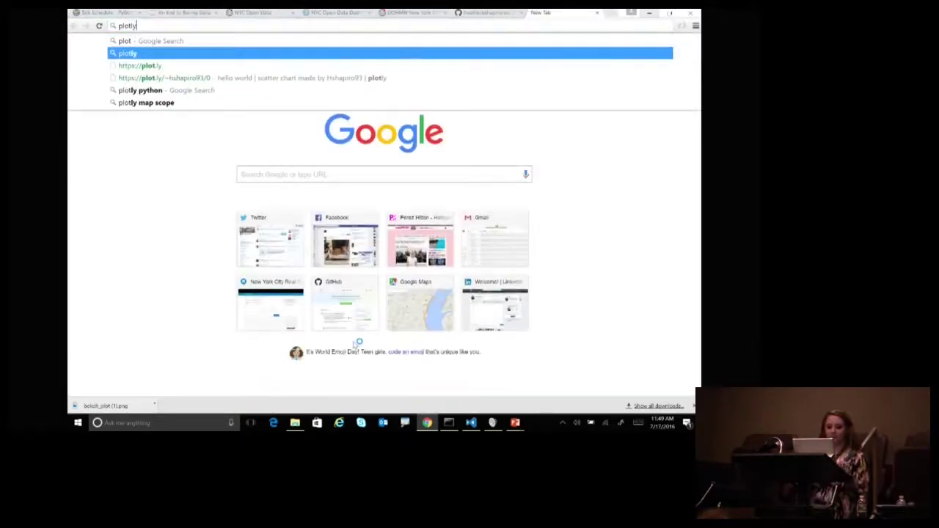
{"action": "key", "text": "Return"}
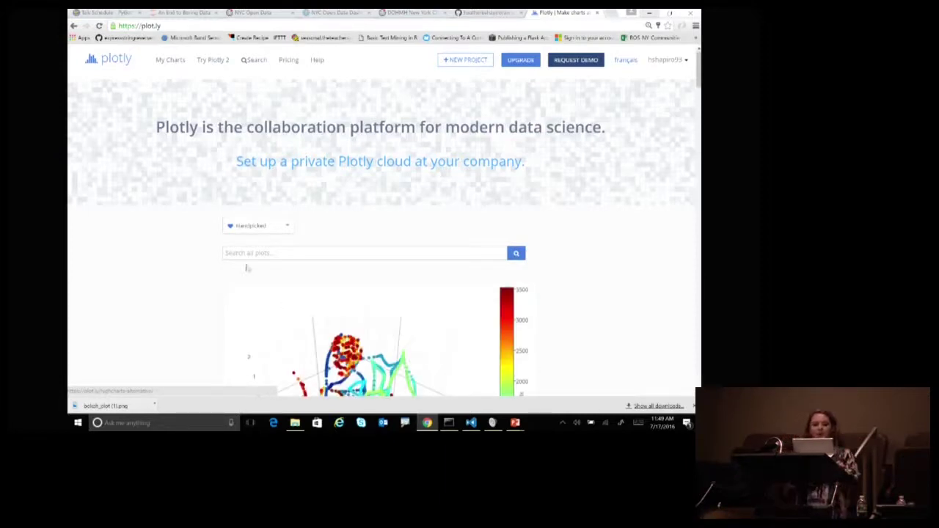
Return to the notebook and show the output of the Plotly Probability Density of Grades cell
{"action": "left_click", "coordinate": [174, 12]}
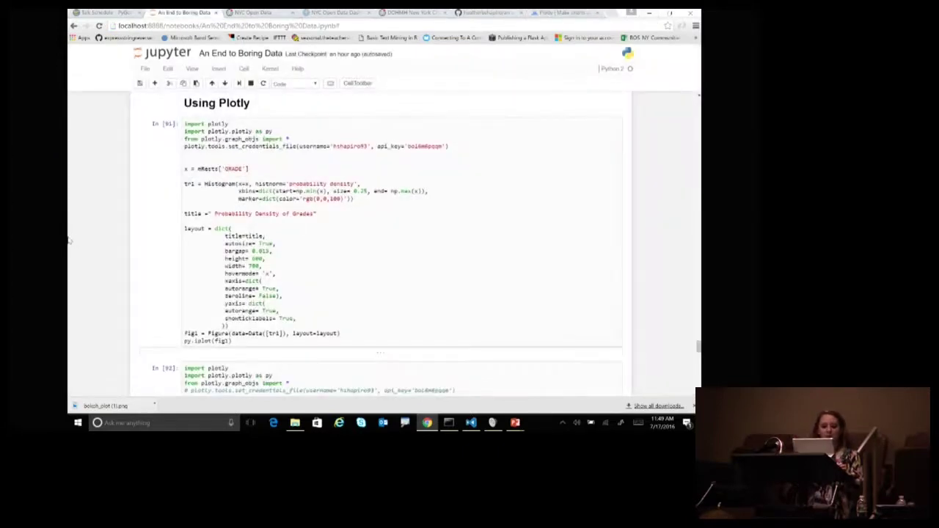
{"action": "scroll", "coordinate": [341, 260], "scroll_direction": "down", "scroll_amount": 3}
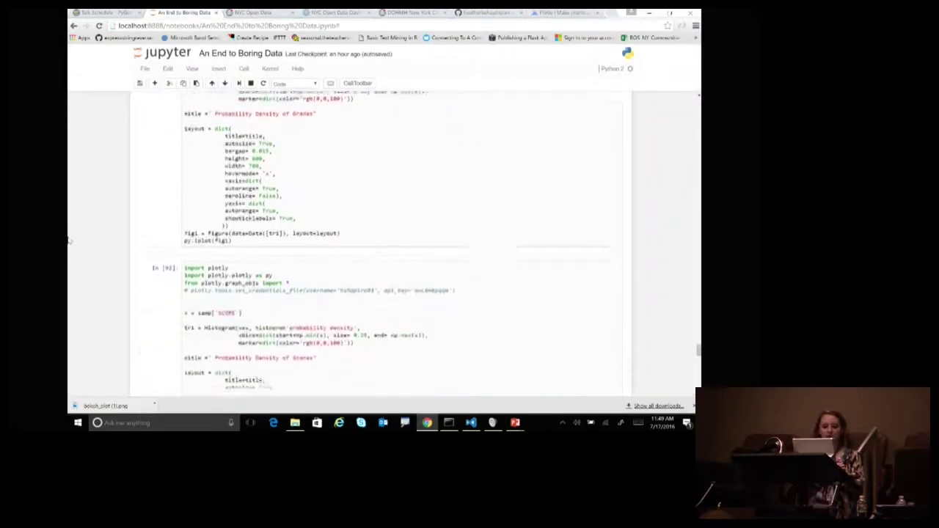
{"action": "left_click", "coordinate": [369, 270]}
{"action": "scroll", "coordinate": [231, 263], "scroll_direction": "up", "scroll_amount": 3}
Highlight the layout settings and the Histogram trace definition in the first Plotly cell to examine them
{"action": "left_click_drag", "start_coordinate": [225, 251], "coordinate": [316, 333]}
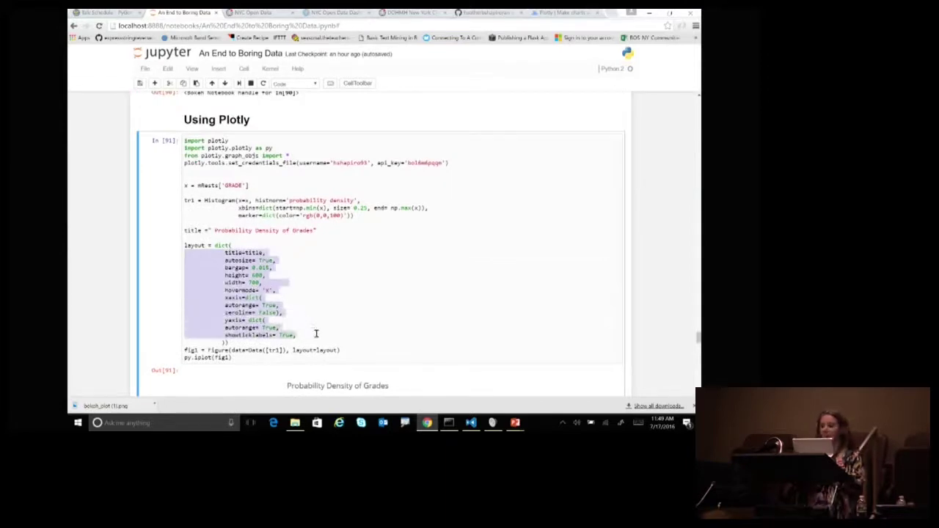
{"action": "left_click", "coordinate": [316, 334]}
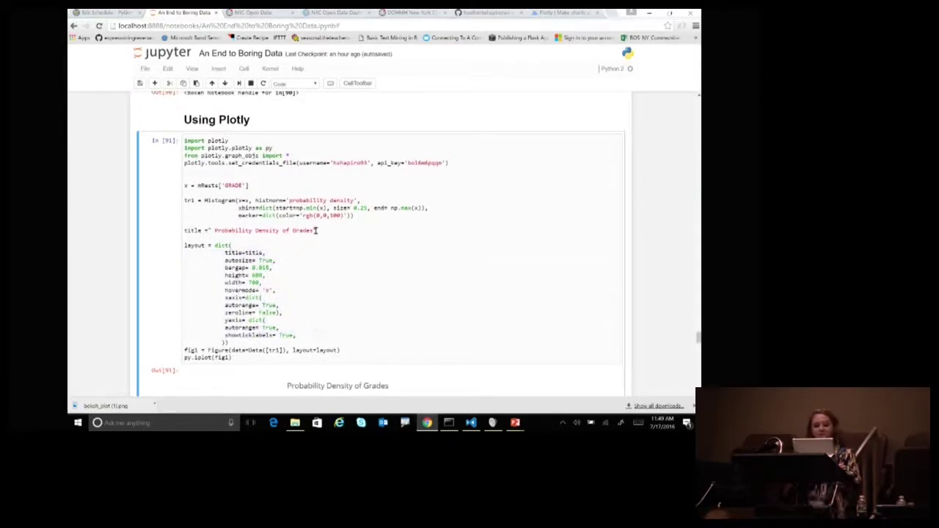
{"action": "left_click_drag", "start_coordinate": [198, 199], "coordinate": [342, 212]}
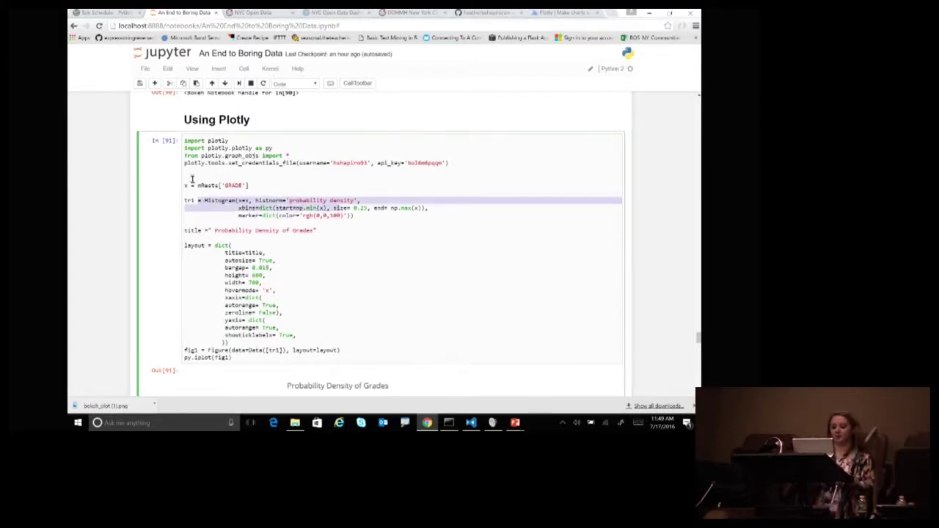
Zoom the Probability Density of Grades histogram in on the B grade bar
{"action": "scroll", "coordinate": [136, 227], "scroll_direction": "down", "scroll_amount": 5}
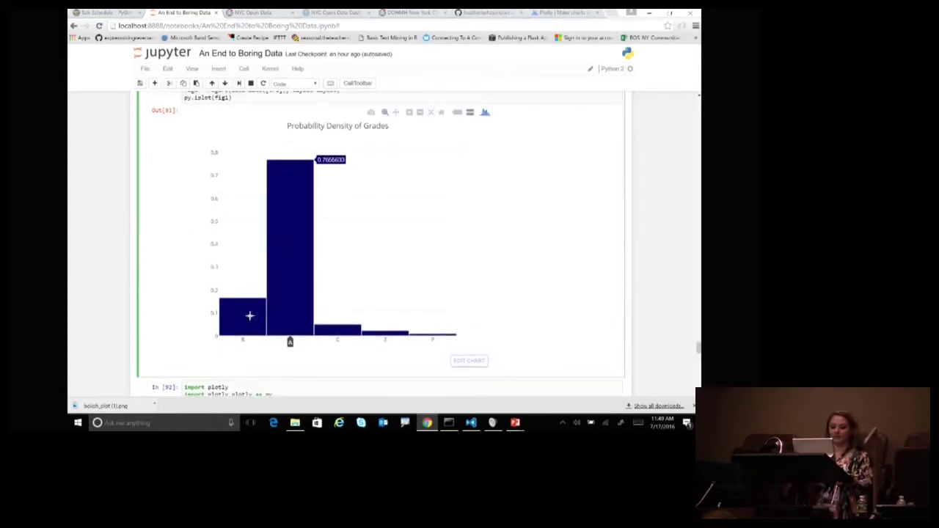
{"action": "mouse_move", "coordinate": [240, 320]}
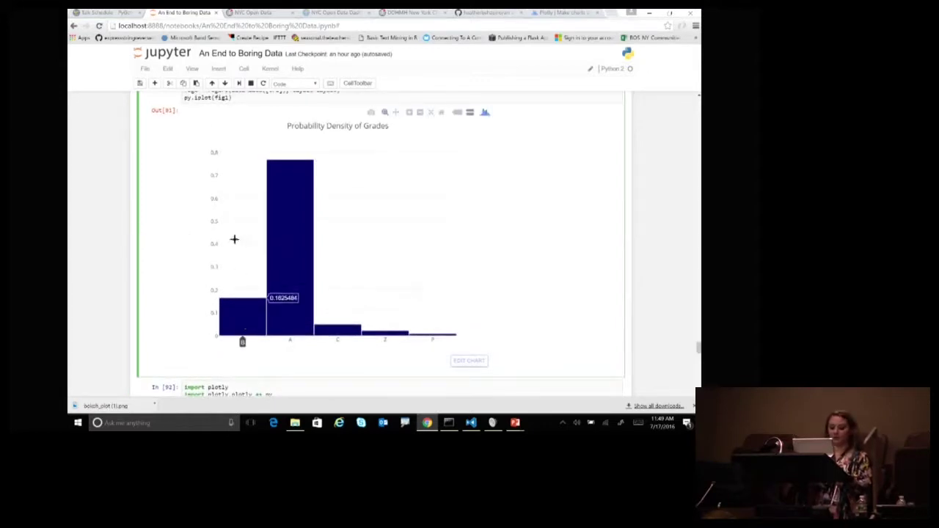
{"action": "left_click_drag", "start_coordinate": [220, 268], "coordinate": [271, 352]}
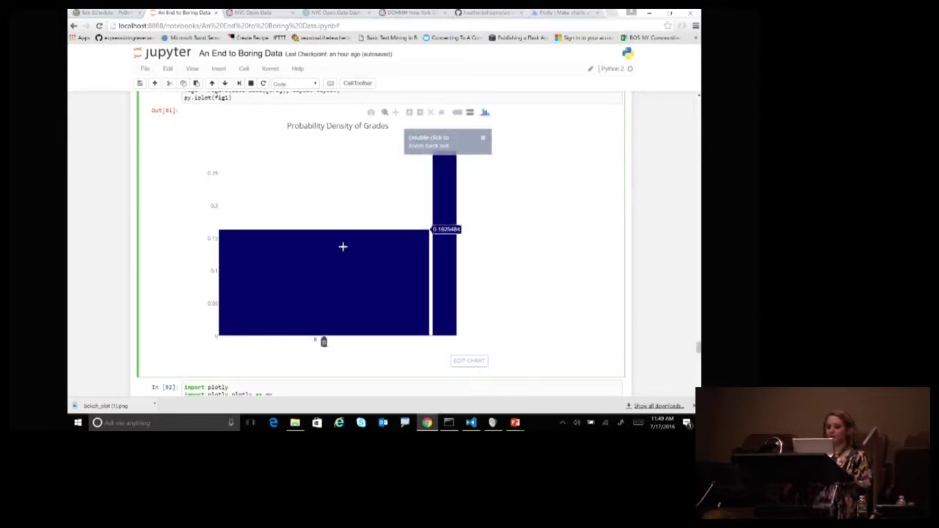
Open the grades chart in Plotly's online editor and review its image export and sharing options, including the embed code
{"action": "left_click", "coordinate": [462, 361]}
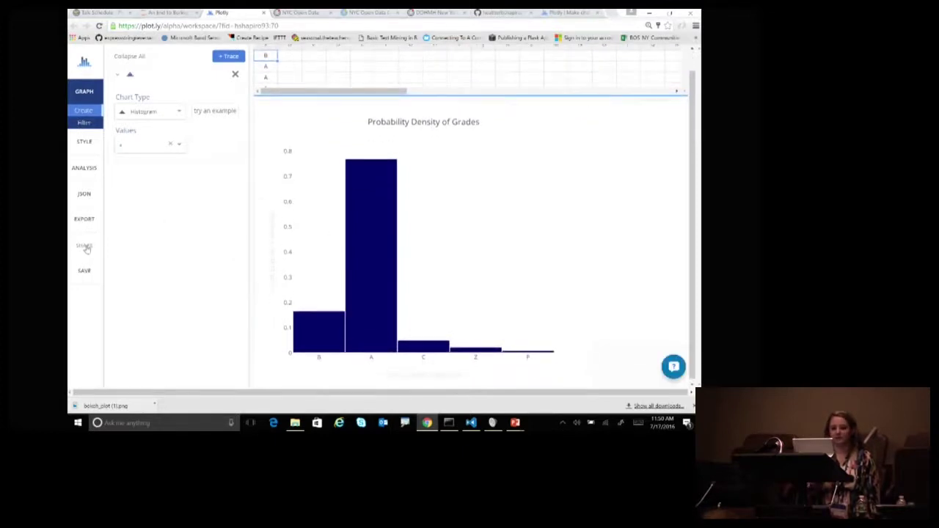
{"action": "left_click", "coordinate": [84, 220]}
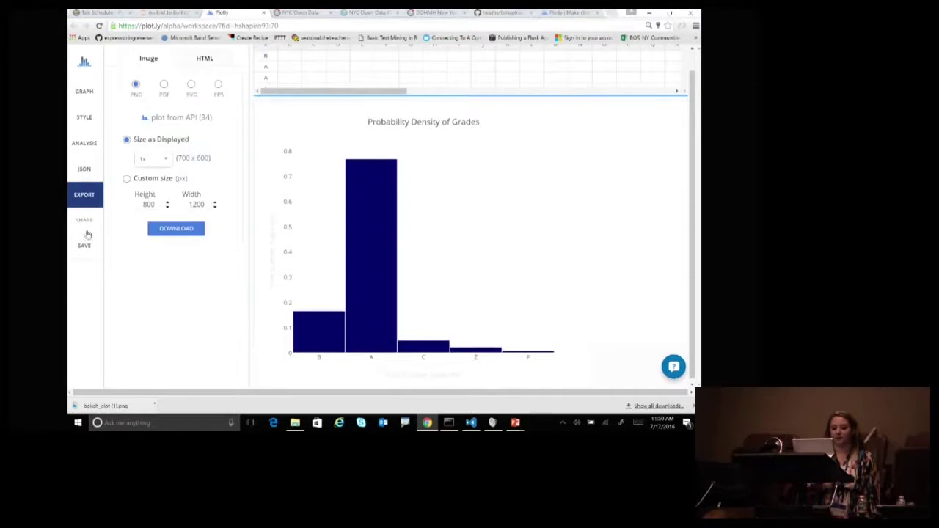
{"action": "left_click", "coordinate": [85, 225]}
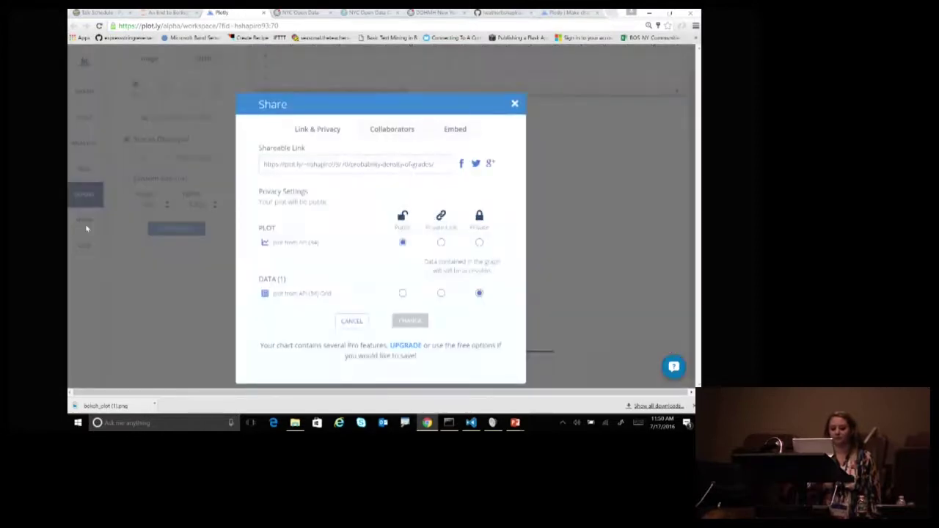
{"action": "left_click", "coordinate": [443, 132]}
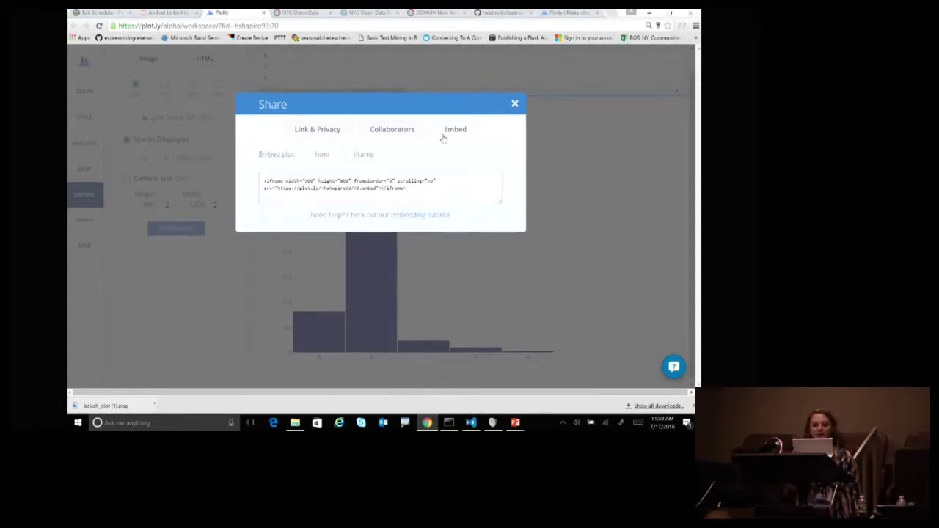
{"action": "left_click_drag", "start_coordinate": [443, 138], "coordinate": [473, 141]}
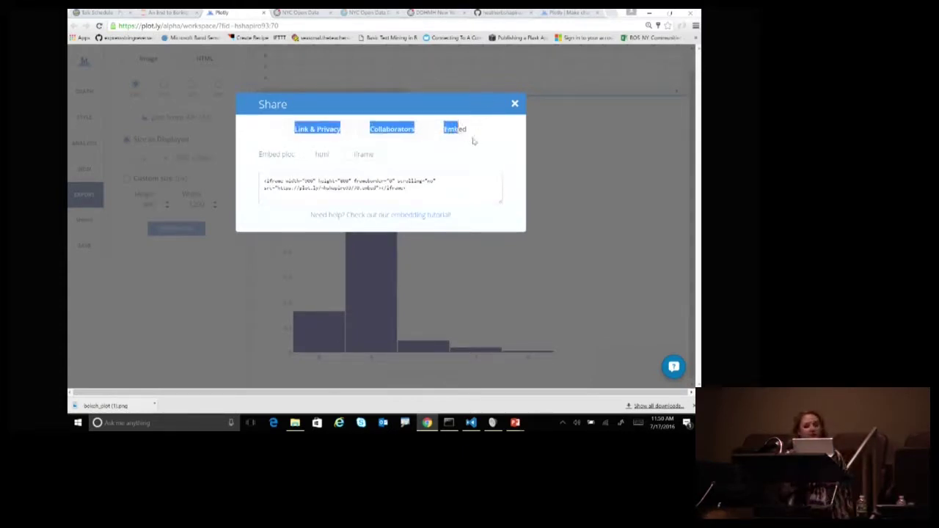
{"action": "left_click", "coordinate": [473, 141]}
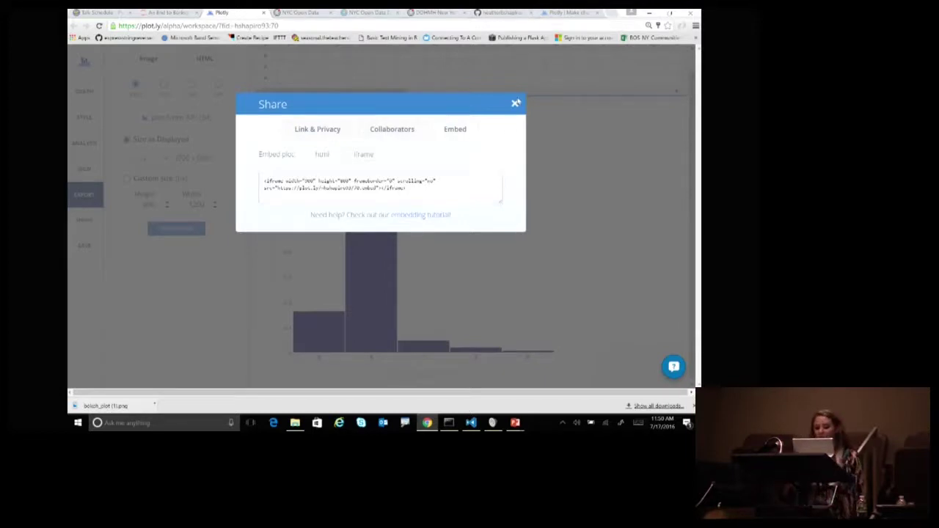
{"action": "left_click", "coordinate": [517, 104]}
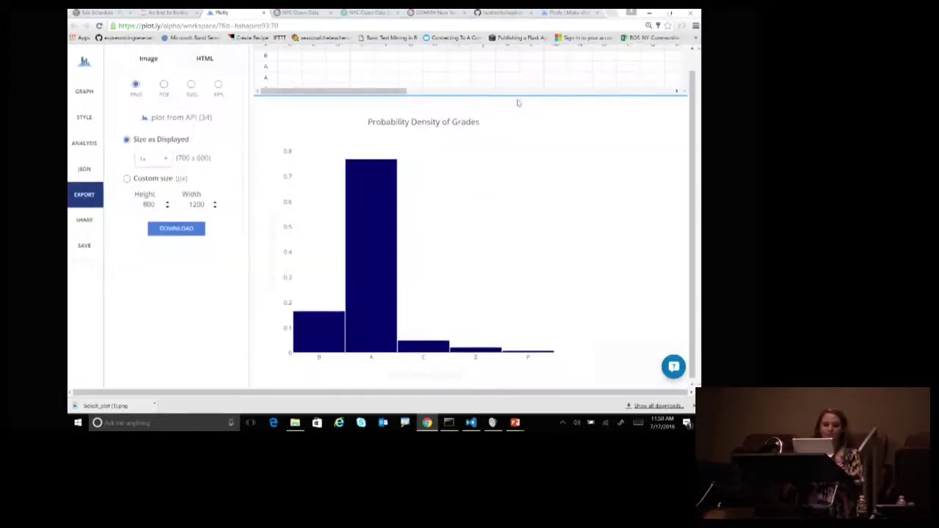
Return to the notebook and show the Probability Density of Scores histogram
{"action": "left_click", "coordinate": [163, 12]}
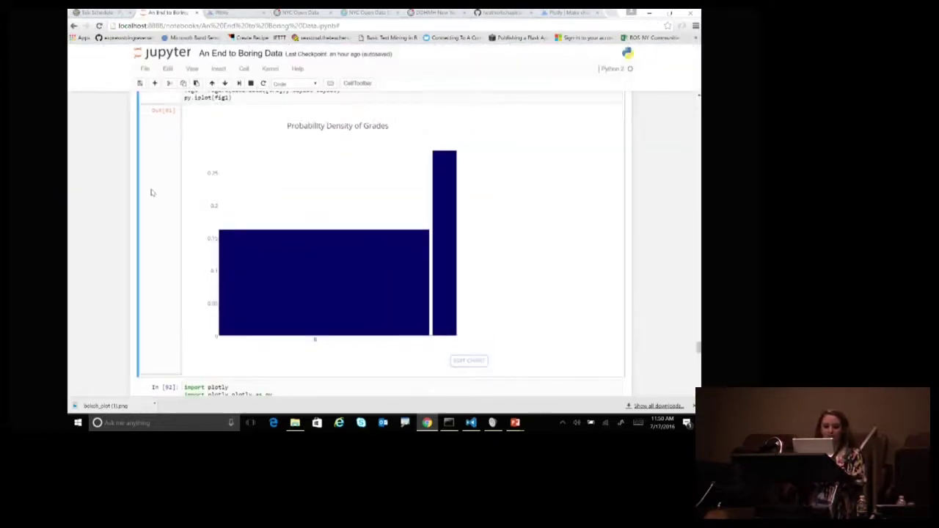
{"action": "scroll", "coordinate": [151, 193], "scroll_direction": "down", "scroll_amount": 2}
{"action": "scroll", "coordinate": [102, 265], "scroll_direction": "down", "scroll_amount": 5}
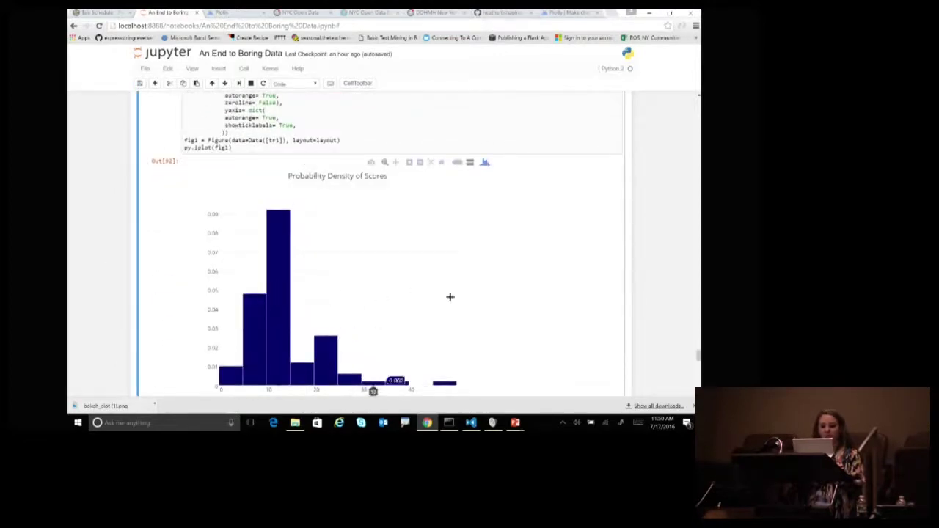
{"action": "scroll", "coordinate": [469, 300], "scroll_direction": "down", "scroll_amount": 1}
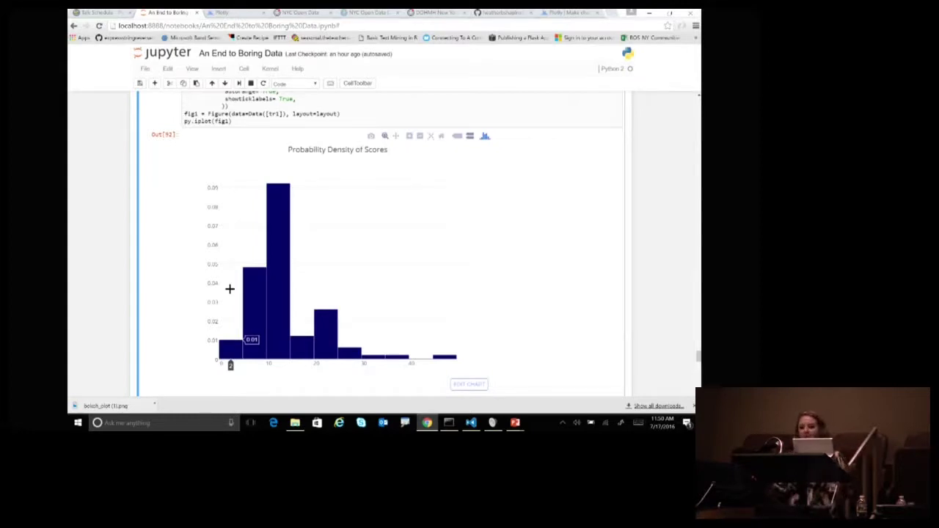
Expand the collapsed output of the basic SCORE histogram cell and bring its chart into view
{"action": "scroll", "coordinate": [230, 289], "scroll_direction": "down", "scroll_amount": 5}
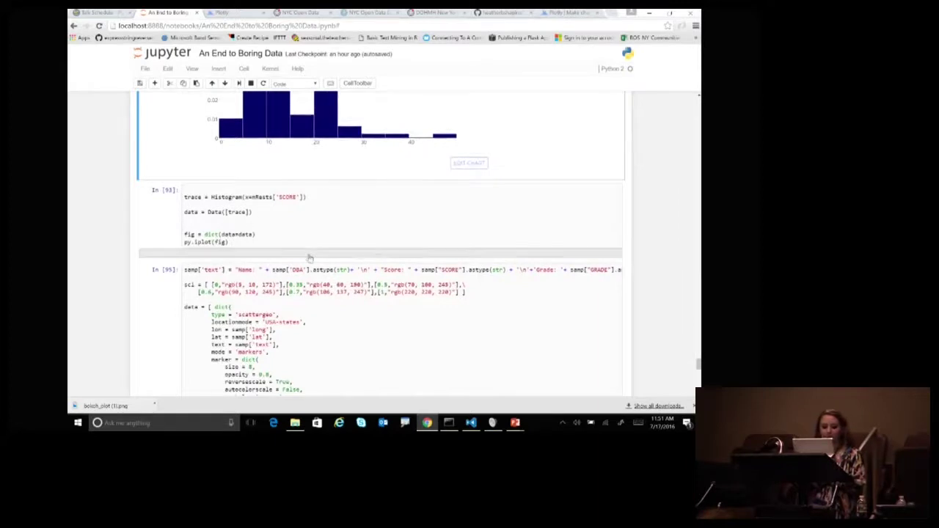
{"action": "left_click", "coordinate": [309, 257]}
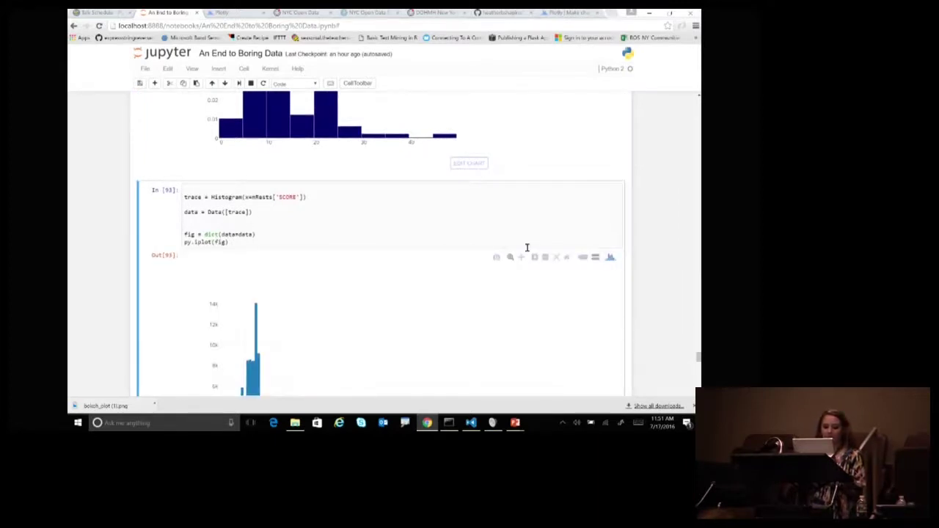
{"action": "scroll", "coordinate": [526, 247], "scroll_direction": "down", "scroll_amount": 3}
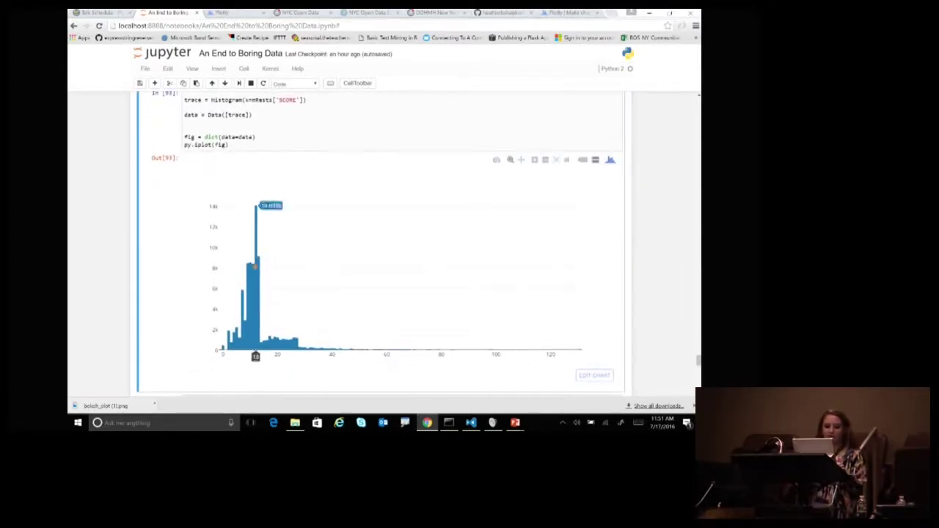
Explore the SCORE histogram by zooming in, resetting the axes, and zooming in on the tallest low-score bars and then the bars around 9
{"action": "left_click_drag", "start_coordinate": [248, 262], "coordinate": [309, 351]}
{"action": "double_click", "coordinate": [406, 332]}
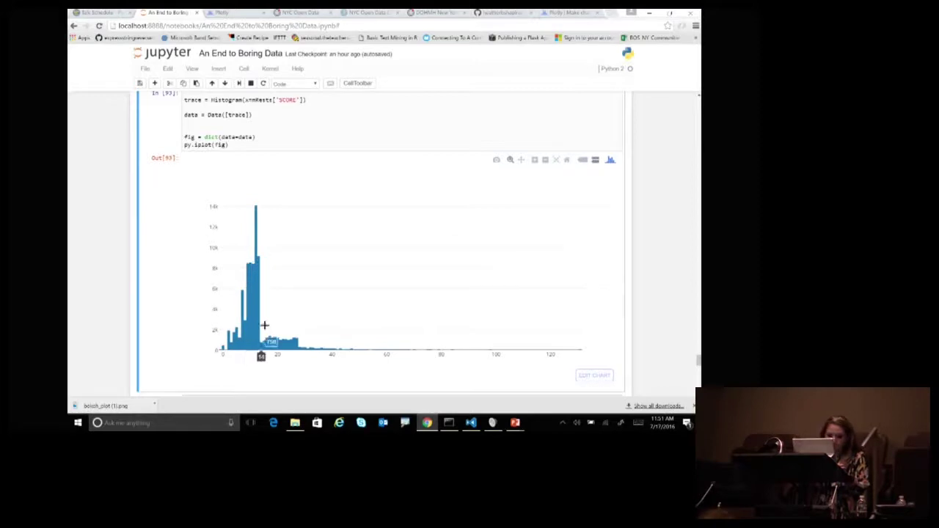
{"action": "left_click_drag", "start_coordinate": [263, 317], "coordinate": [235, 320]}
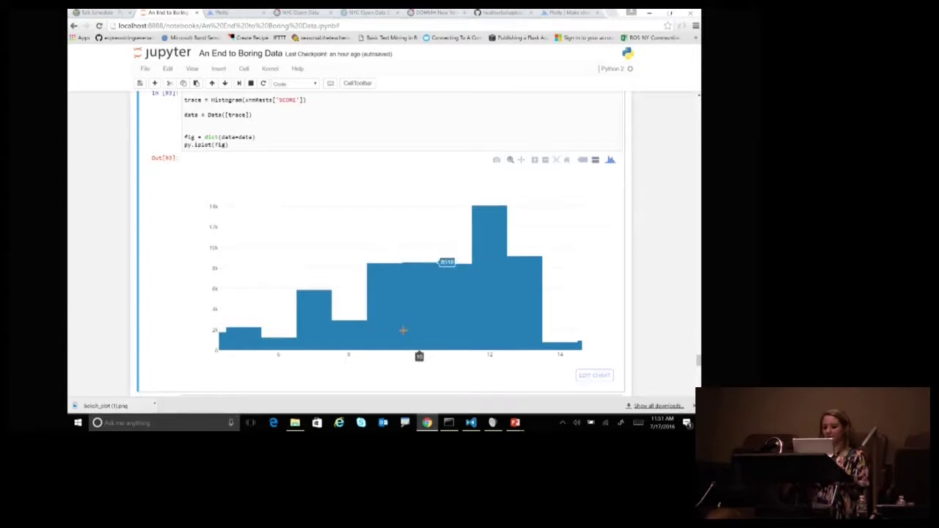
{"action": "left_click_drag", "start_coordinate": [366, 249], "coordinate": [415, 352]}
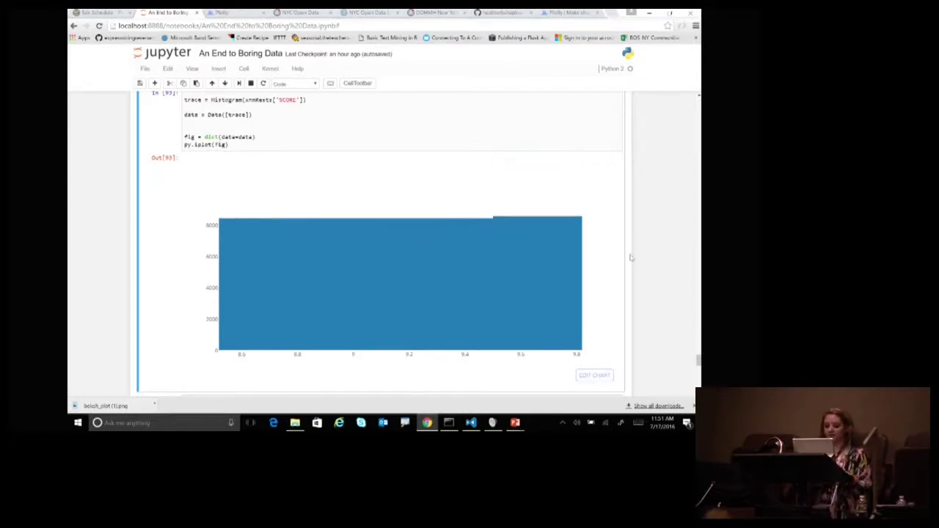
Go to the Restaurant Scores map of the USA and explore the New York markers by zooming in and back out
{"action": "scroll", "coordinate": [630, 257], "scroll_direction": "down", "scroll_amount": 10}
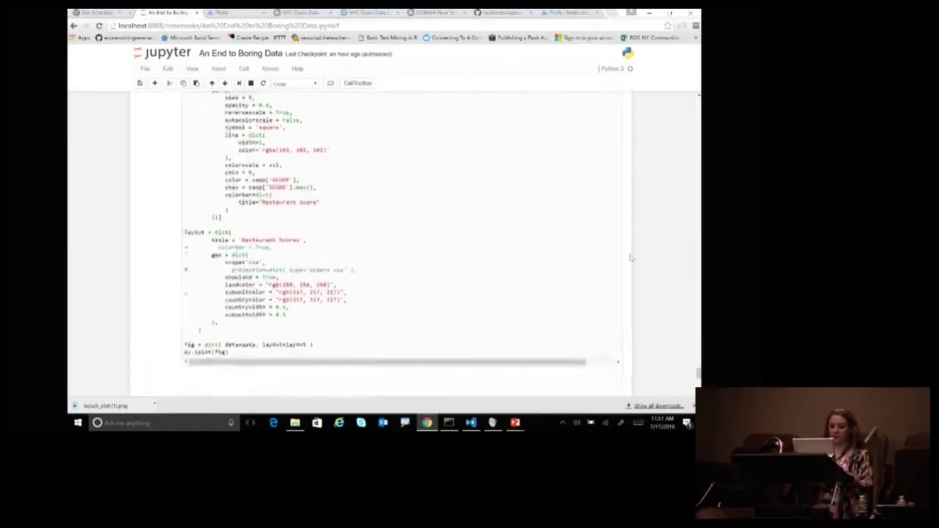
{"action": "scroll", "coordinate": [629, 256], "scroll_direction": "down", "scroll_amount": 5}
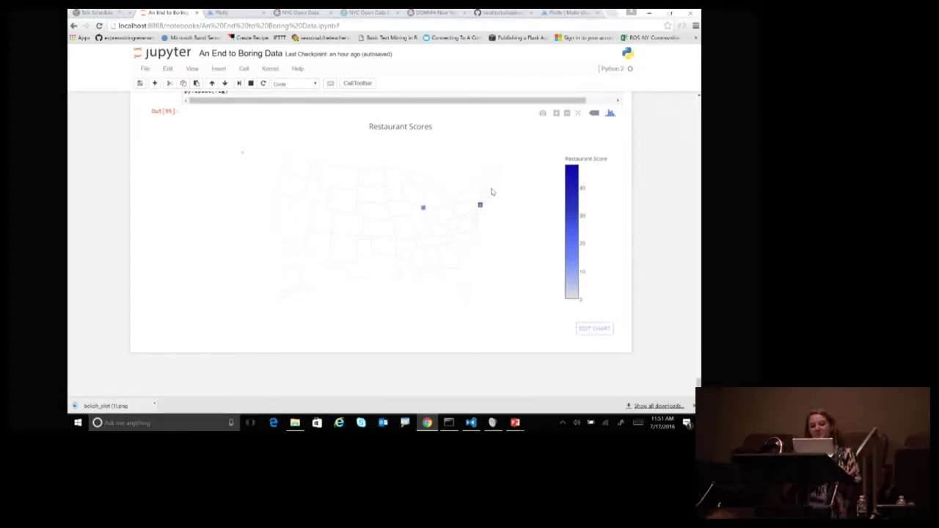
{"action": "scroll", "coordinate": [520, 201], "scroll_direction": "up", "scroll_amount": 5}
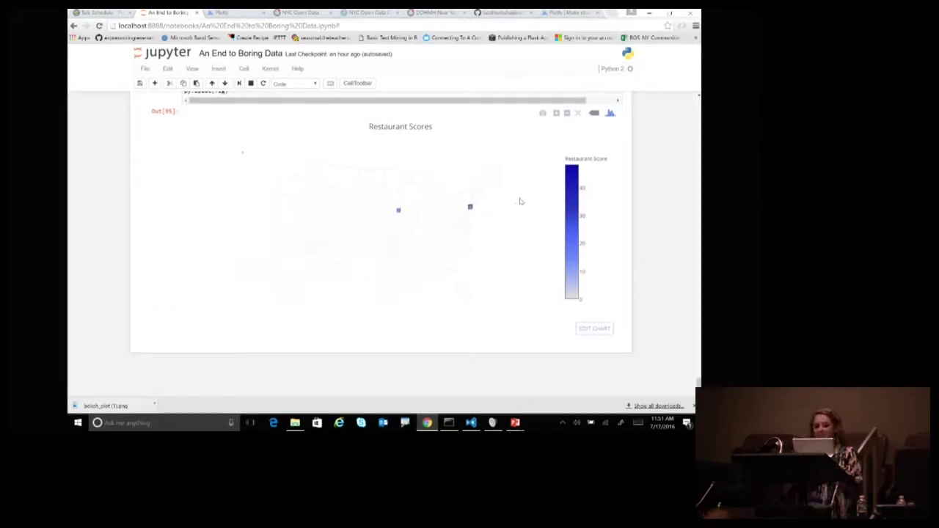
{"action": "scroll", "coordinate": [495, 201], "scroll_direction": "up", "scroll_amount": 5}
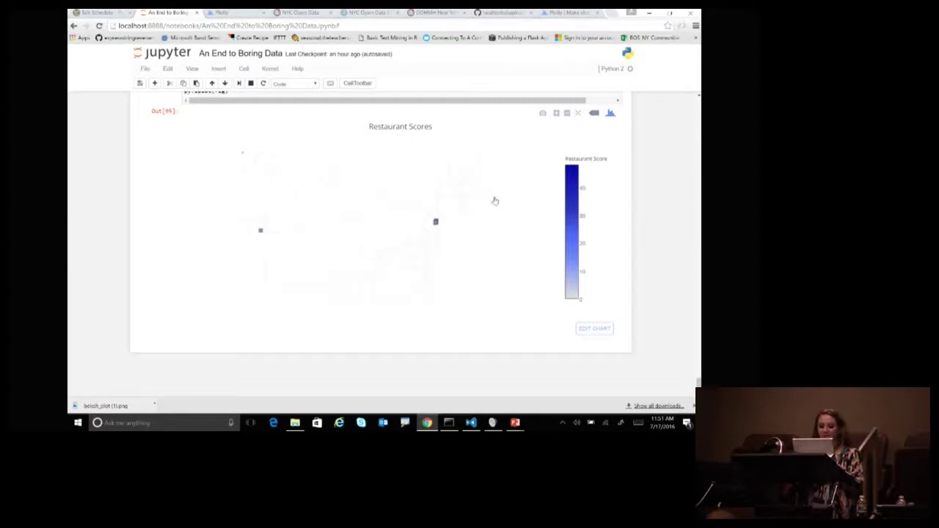
{"action": "left_click_drag", "start_coordinate": [375, 233], "coordinate": [425, 168]}
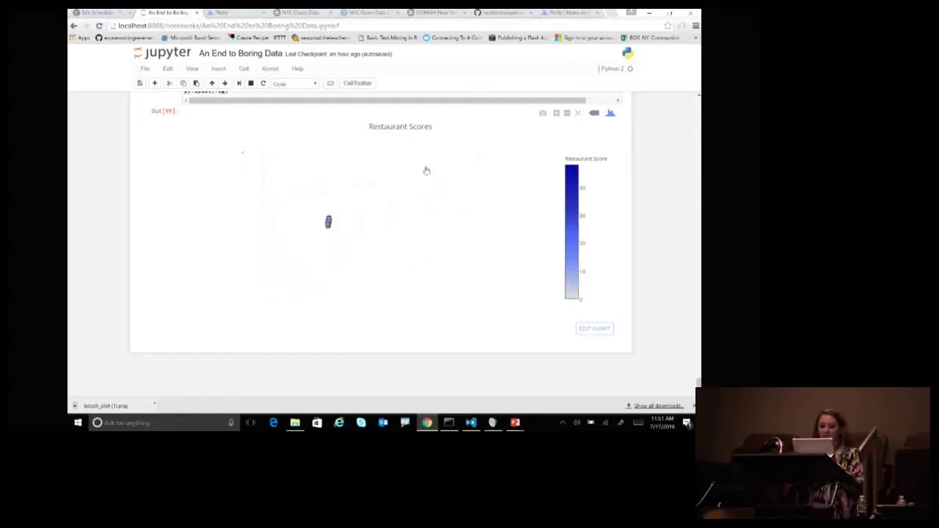
{"action": "scroll", "coordinate": [371, 221], "scroll_direction": "up", "scroll_amount": 4}
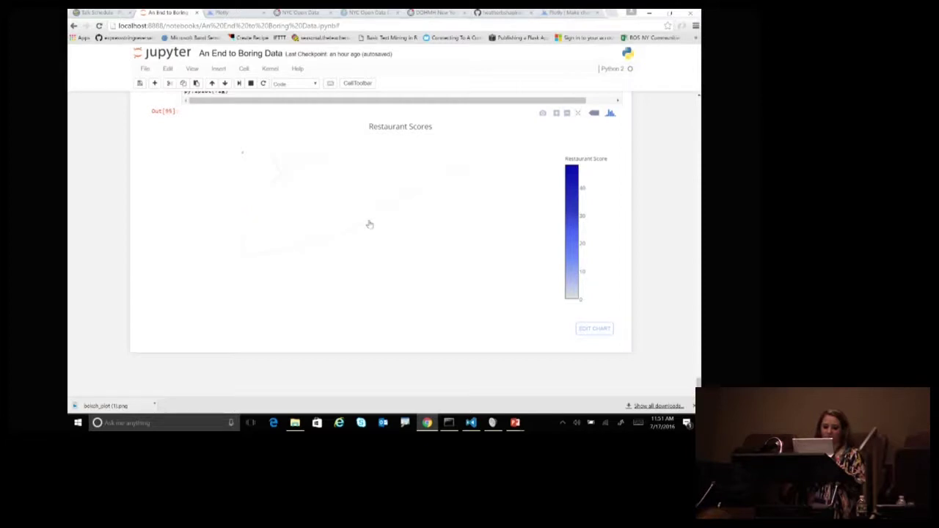
{"action": "scroll", "coordinate": [469, 220], "scroll_direction": "down", "scroll_amount": 5}
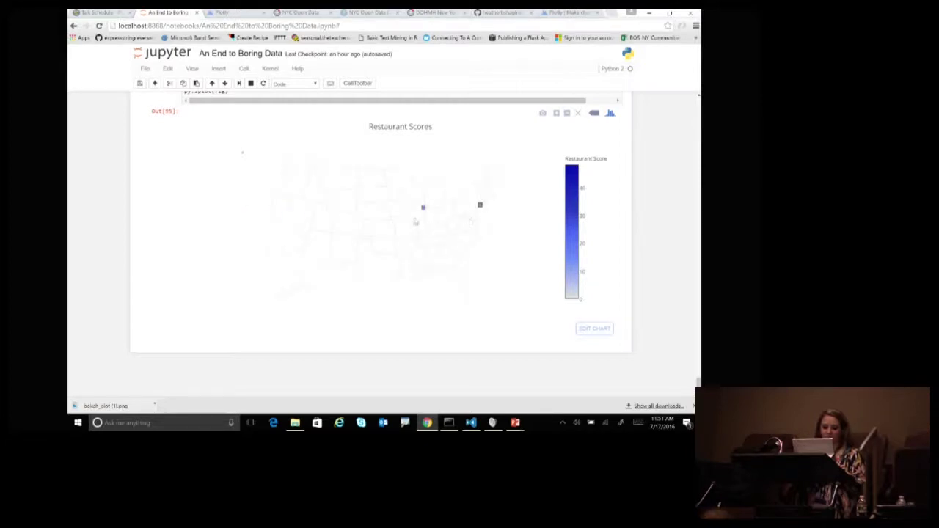
Zoom the Restaurant Scores map in on Manhattan so the individual restaurant markers spread apart near the center
{"action": "scroll", "coordinate": [484, 209], "scroll_direction": "up", "scroll_amount": 4}
{"action": "left_click_drag", "start_coordinate": [484, 210], "coordinate": [440, 245]}
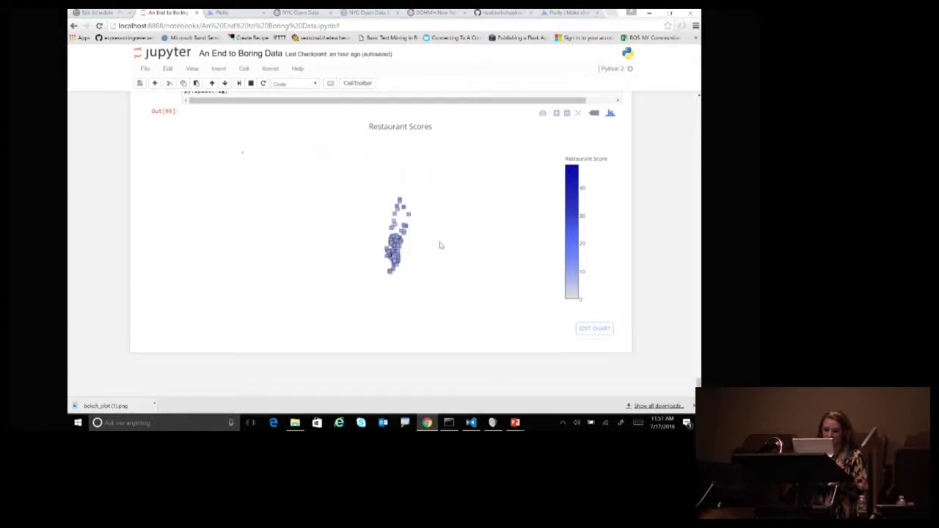
{"action": "mouse_move", "coordinate": [405, 230]}
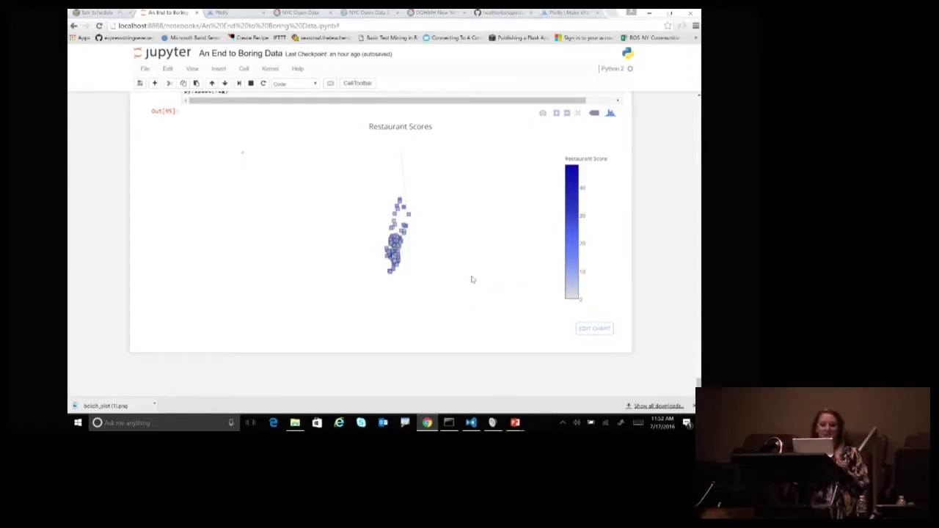
{"action": "left_click_drag", "start_coordinate": [387, 206], "coordinate": [387, 206]}
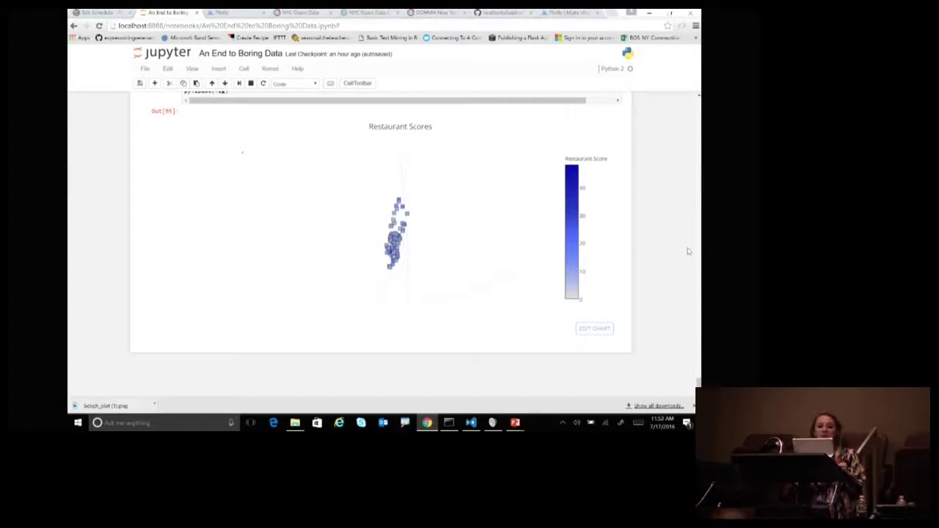
Show the layout code of the Restaurant Scores map cell
{"action": "scroll", "coordinate": [688, 251], "scroll_direction": "up", "scroll_amount": 1}
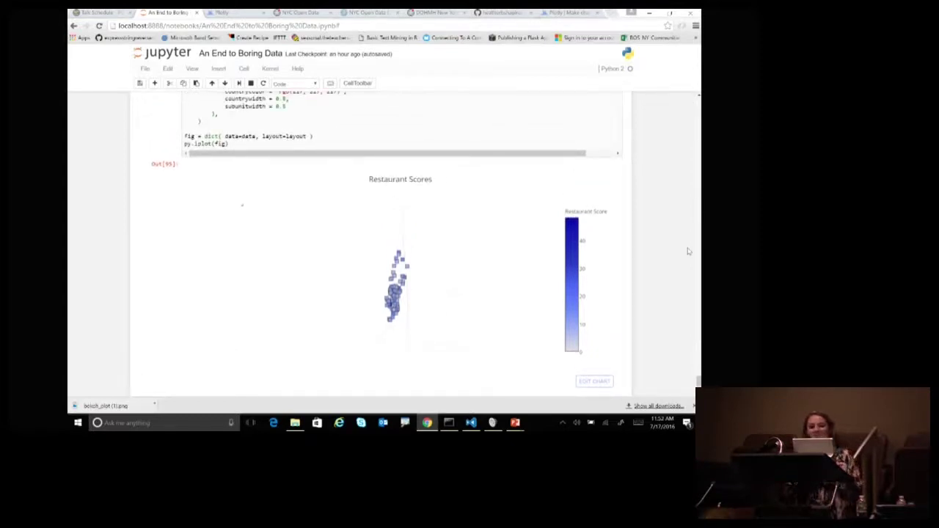
{"action": "scroll", "coordinate": [688, 251], "scroll_direction": "up", "scroll_amount": 1}
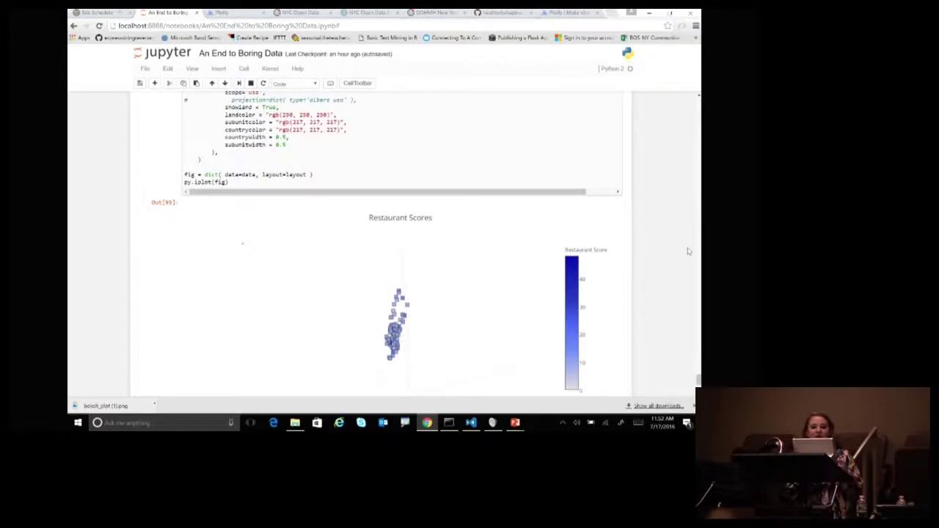
{"action": "scroll", "coordinate": [688, 250], "scroll_direction": "up", "scroll_amount": 2}
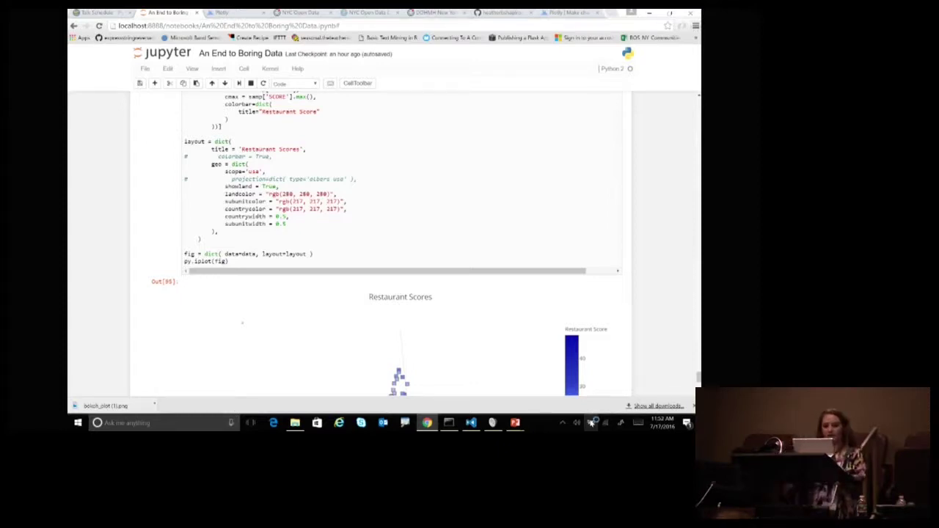
Search Google for "batch geocoding" in a new browser tab
{"action": "key", "text": "ctrl+t"}
{"action": "type", "text": "batch"}
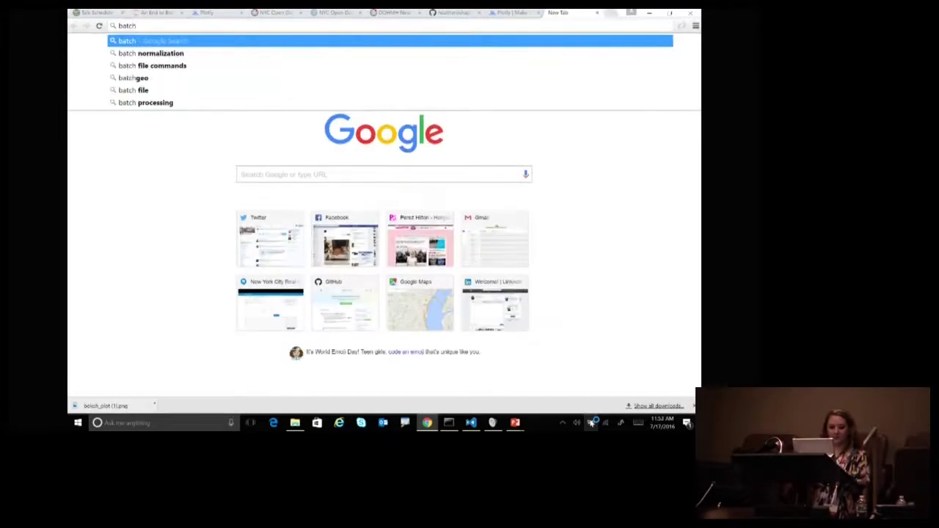
{"action": "type", "text": " geoc"}
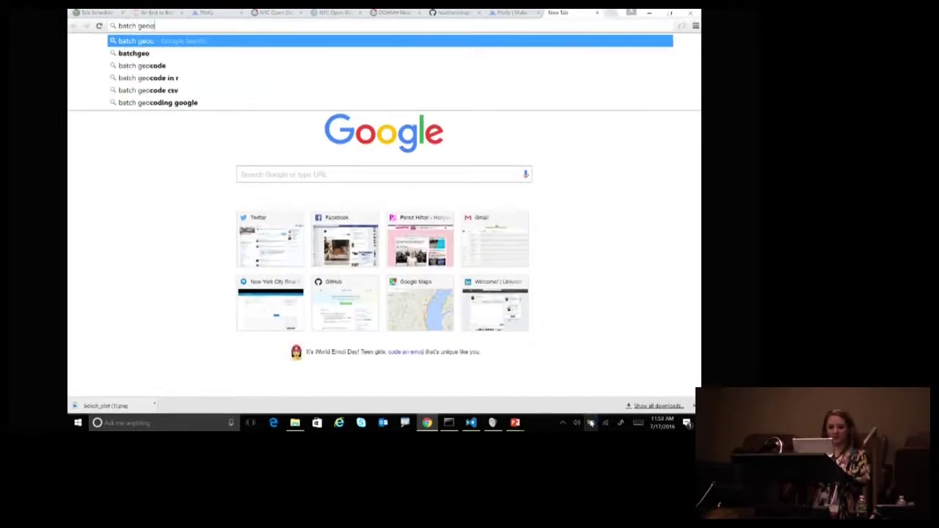
{"action": "type", "text": "oding"}
{"action": "key", "text": "Return"}
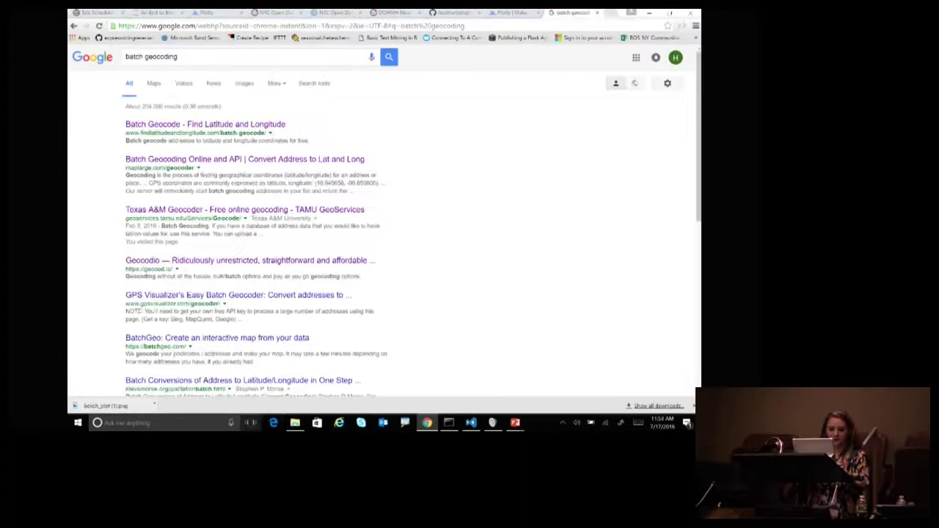
Open the Batch Geocode page on findlatitudeandlongitude.com and enter a sample street address as the geocoding input
{"action": "left_click", "coordinate": [221, 129]}
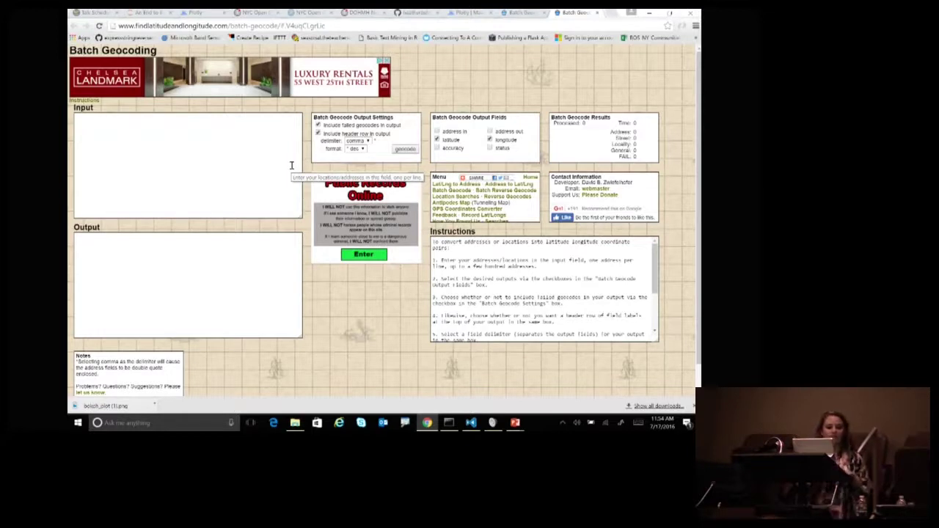
{"action": "left_click", "coordinate": [293, 165]}
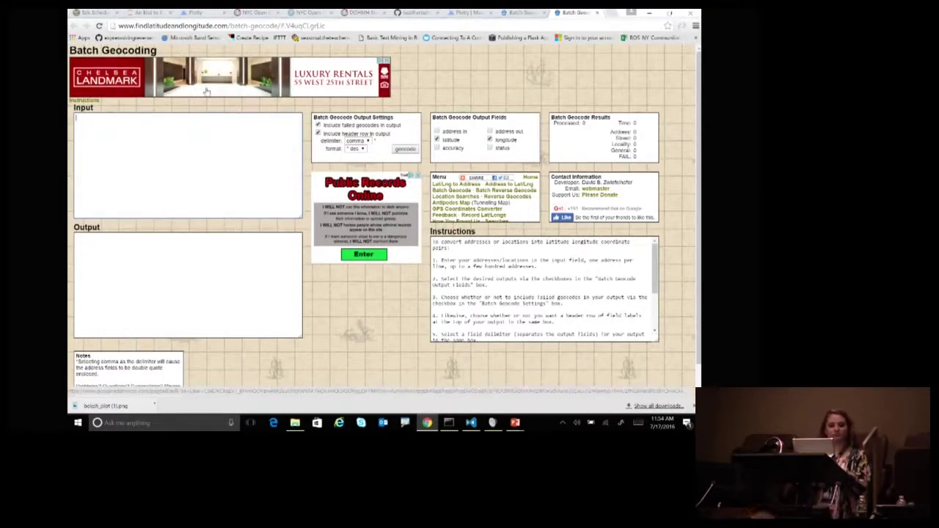
{"action": "type", "text": "1 W 45"}
{"action": "type", "text": "aza"}
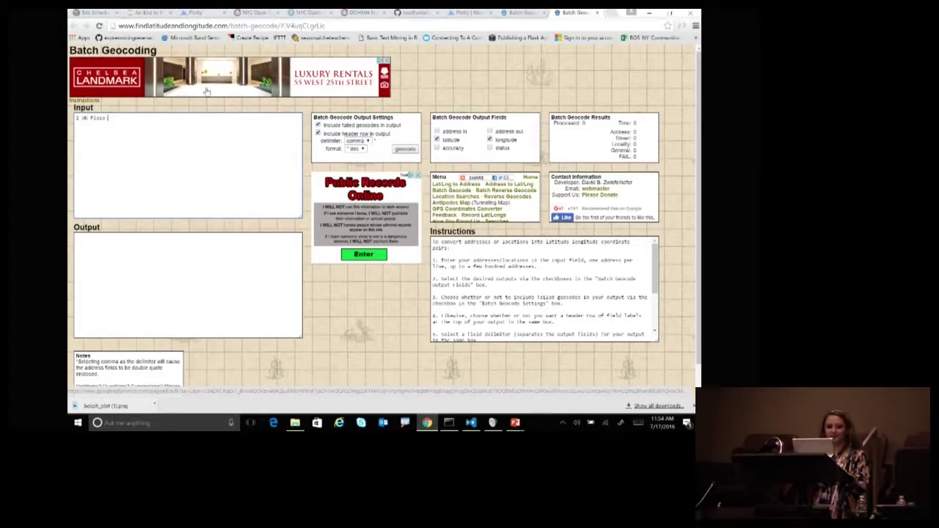
Search for "datasciencetoolkit" in a new browser tab, then open the Data Science Toolkit website at its address geocoding tools
{"action": "key", "text": "ctrl+t"}
{"action": "type", "text": "da"}
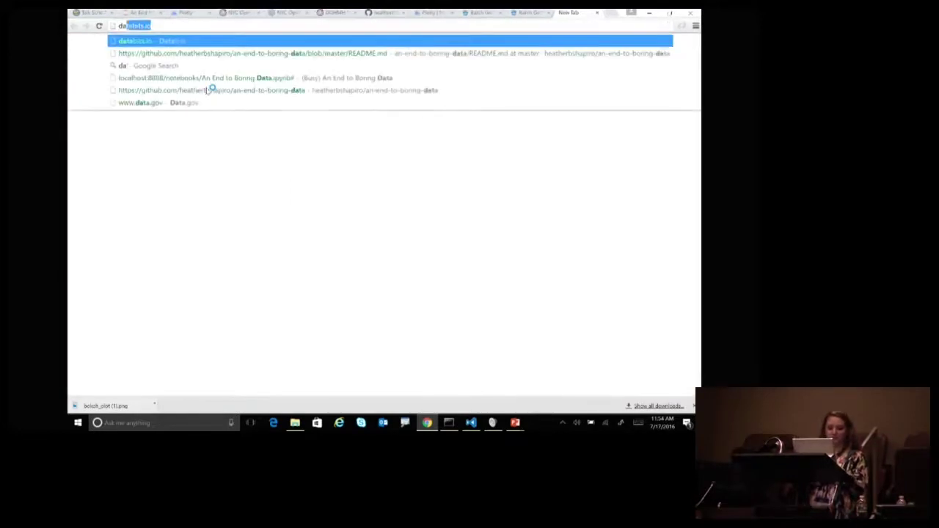
{"action": "type", "text": "tasciencetoolkit"}
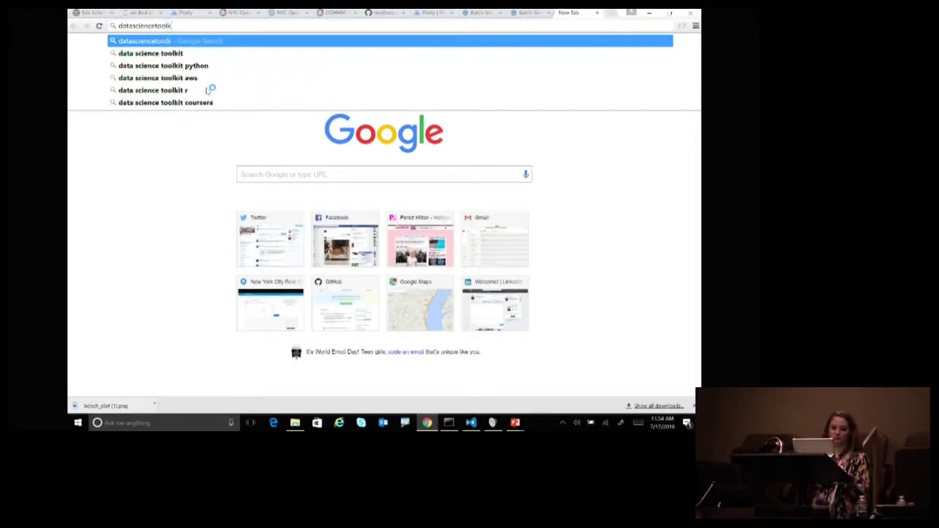
{"action": "key", "text": "Return"}
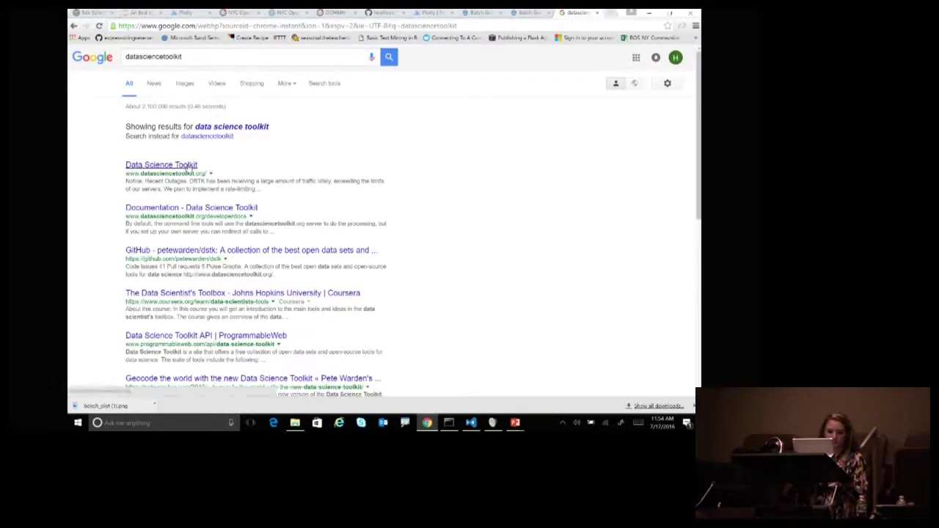
{"action": "left_click", "coordinate": [190, 165]}
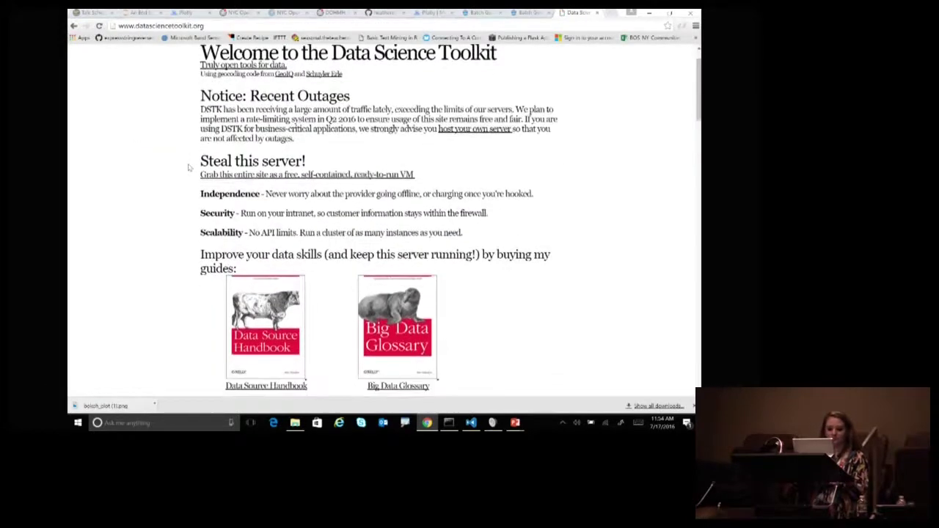
{"action": "scroll", "coordinate": [187, 168], "scroll_direction": "down", "scroll_amount": 2}
{"action": "scroll", "coordinate": [188, 168], "scroll_direction": "down", "scroll_amount": 8}
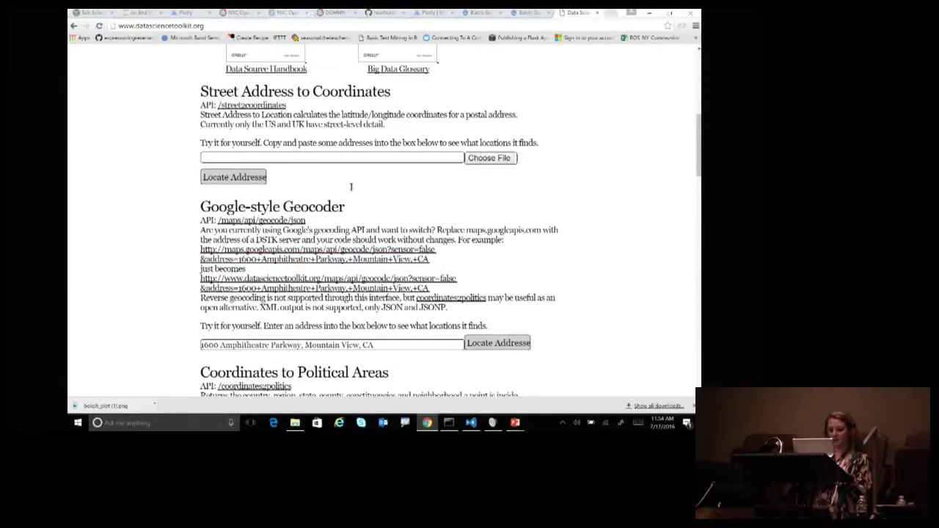
{"action": "scroll", "coordinate": [333, 164], "scroll_direction": "down", "scroll_amount": 3}
{"action": "scroll", "coordinate": [334, 164], "scroll_direction": "up", "scroll_amount": 2}
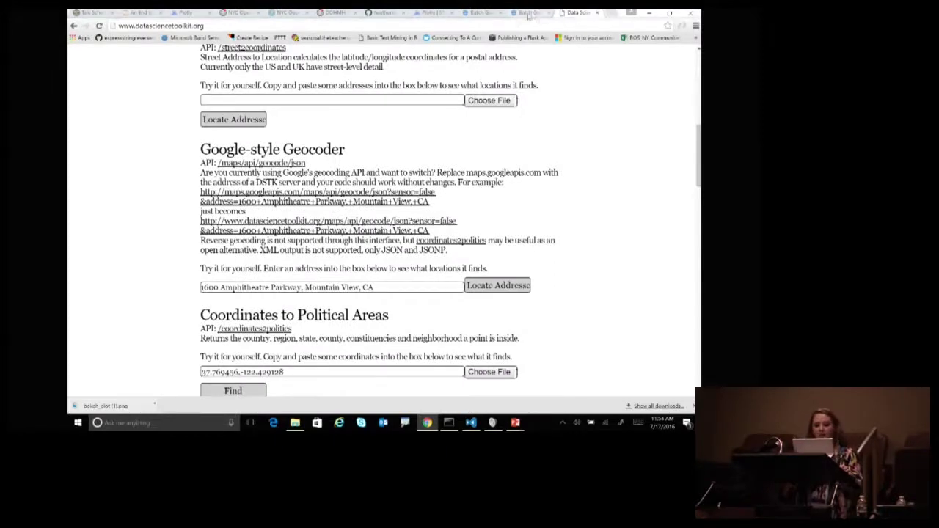
Return to the Batch Geocoding page and clear the sample address from the input
{"action": "left_click", "coordinate": [525, 13]}
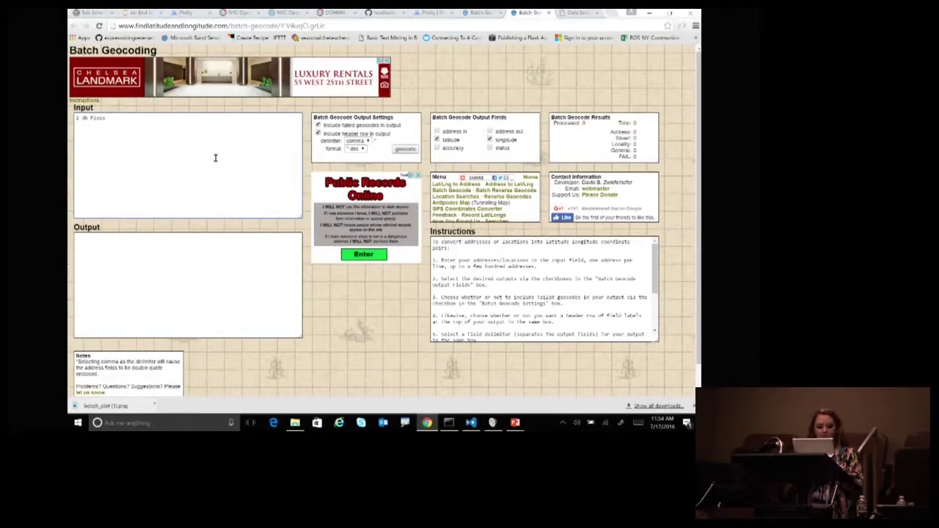
{"action": "key", "text": "ctrl+a"}
{"action": "key", "text": "BackSpace"}
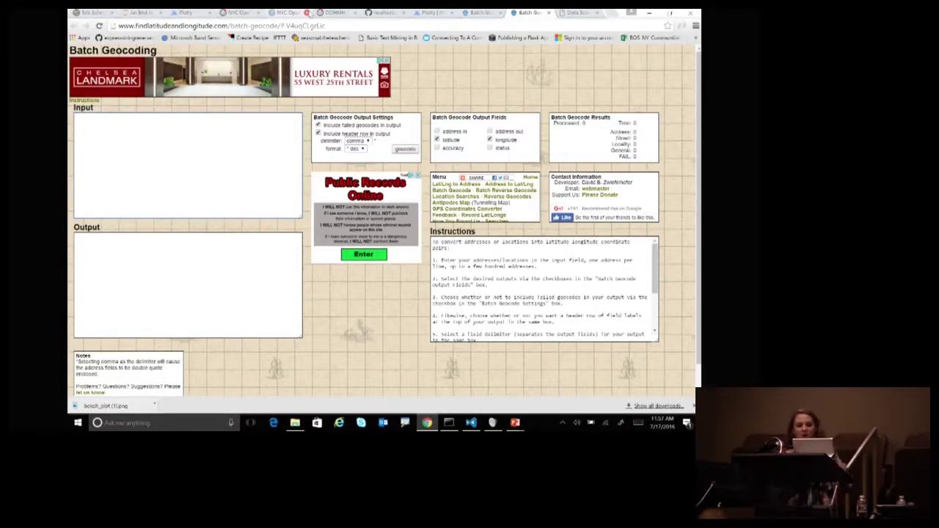
Go back to the Using Folium cell in the notebook, undo its recent edits to restore the MarkerCluster code, and rerun it
{"action": "left_click", "coordinate": [140, 14]}
{"action": "scroll", "coordinate": [126, 186], "scroll_direction": "up", "scroll_amount": 10}
{"action": "scroll", "coordinate": [126, 185], "scroll_direction": "up", "scroll_amount": 15}
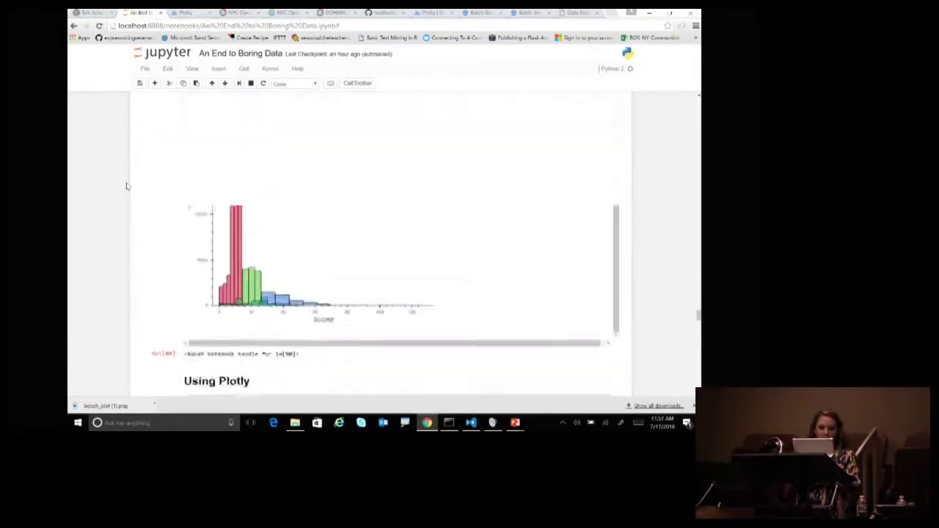
{"action": "scroll", "coordinate": [126, 185], "scroll_direction": "up", "scroll_amount": 15}
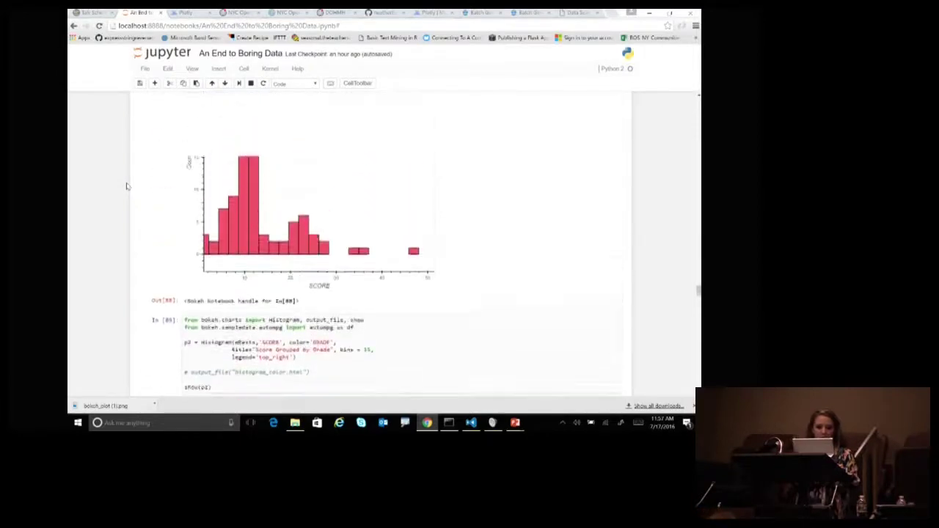
{"action": "scroll", "coordinate": [126, 185], "scroll_direction": "up", "scroll_amount": 3}
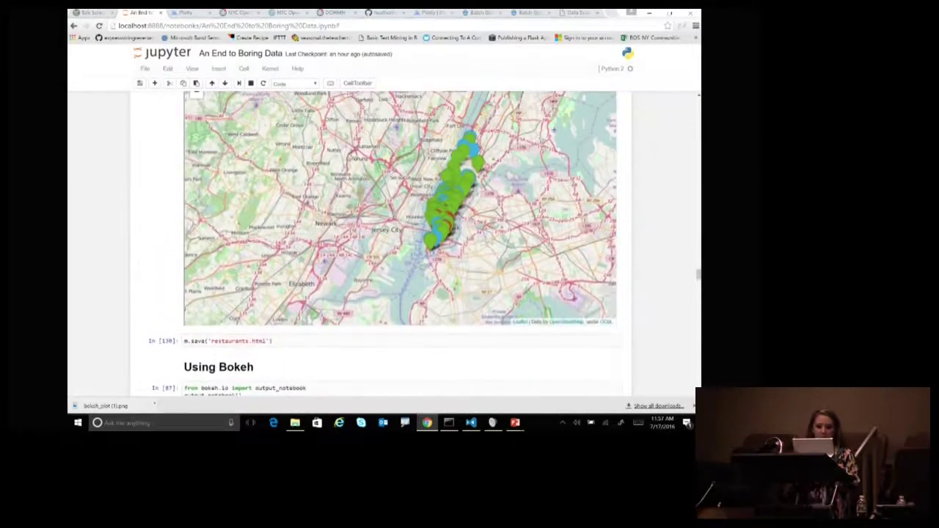
{"action": "scroll", "coordinate": [361, 144], "scroll_direction": "up", "scroll_amount": 3}
{"action": "scroll", "coordinate": [361, 145], "scroll_direction": "down", "scroll_amount": 2}
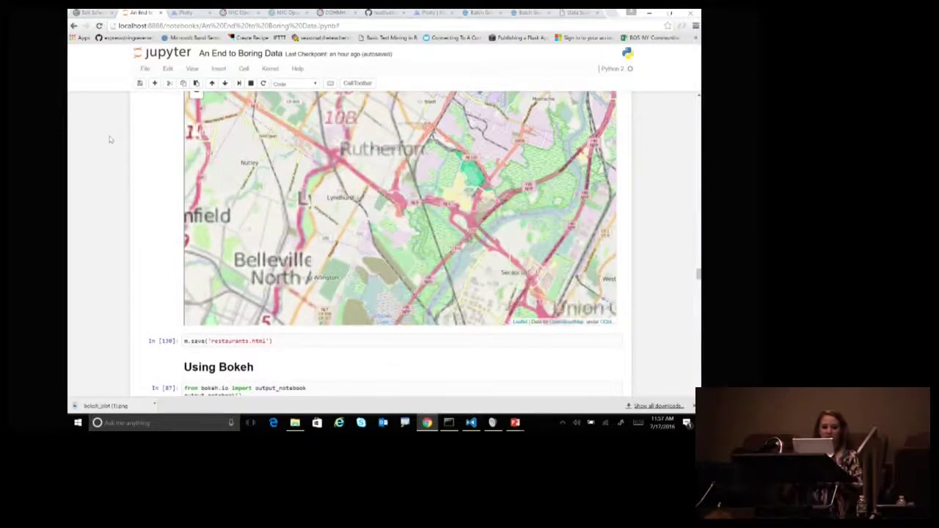
{"action": "scroll", "coordinate": [227, 167], "scroll_direction": "up", "scroll_amount": 3}
{"action": "left_click", "coordinate": [227, 167]}
{"action": "key", "text": "ctrl+z"}
{"action": "key", "text": "ctrl+z"}
{"action": "key", "text": "ctrl+z"}
{"action": "key", "text": "ctrl+z"}
{"action": "key", "text": "ctrl+z"}
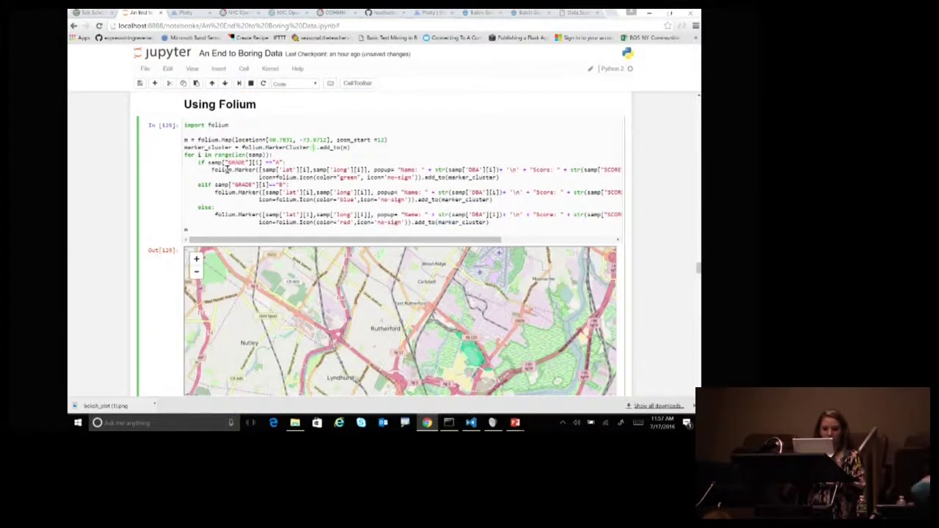
{"action": "key", "text": "ctrl+Return"}
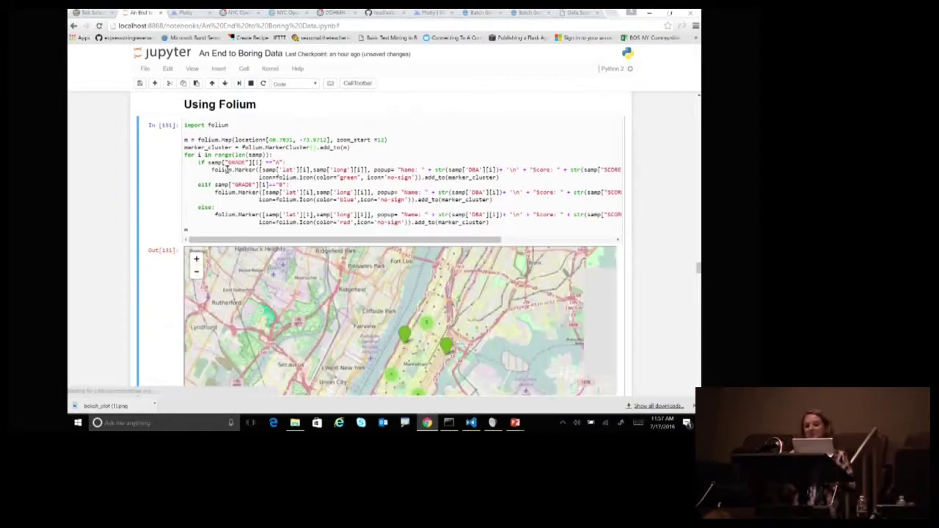
Explore the clustered Folium map by zooming in on the restaurant markers around West 32nd Street in Manhattan and back out
{"action": "scroll", "coordinate": [663, 353], "scroll_direction": "down", "scroll_amount": 3}
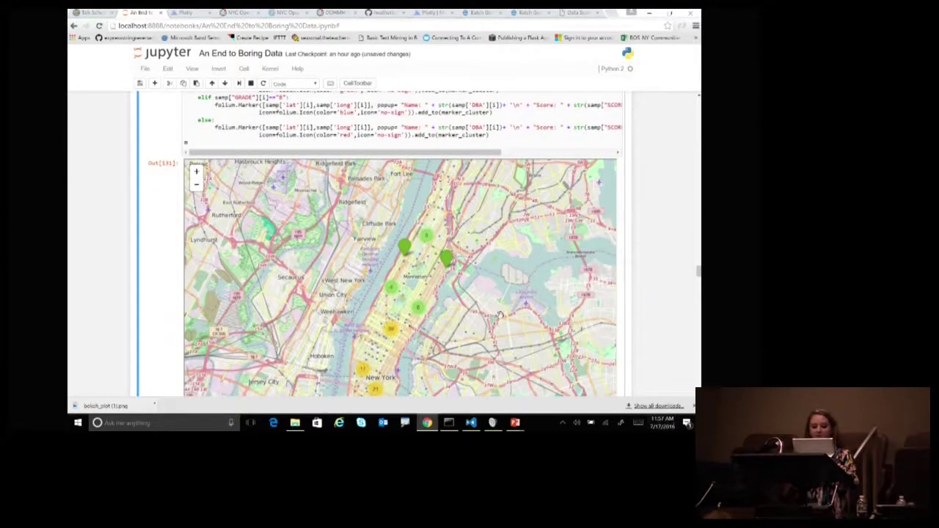
{"action": "scroll", "coordinate": [497, 314], "scroll_direction": "up", "scroll_amount": 4}
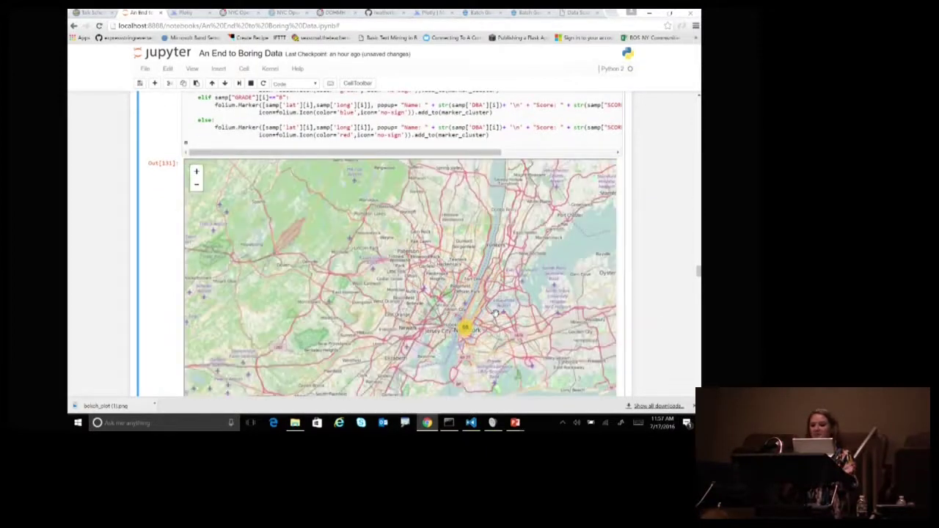
{"action": "scroll", "coordinate": [496, 313], "scroll_direction": "up", "scroll_amount": 6}
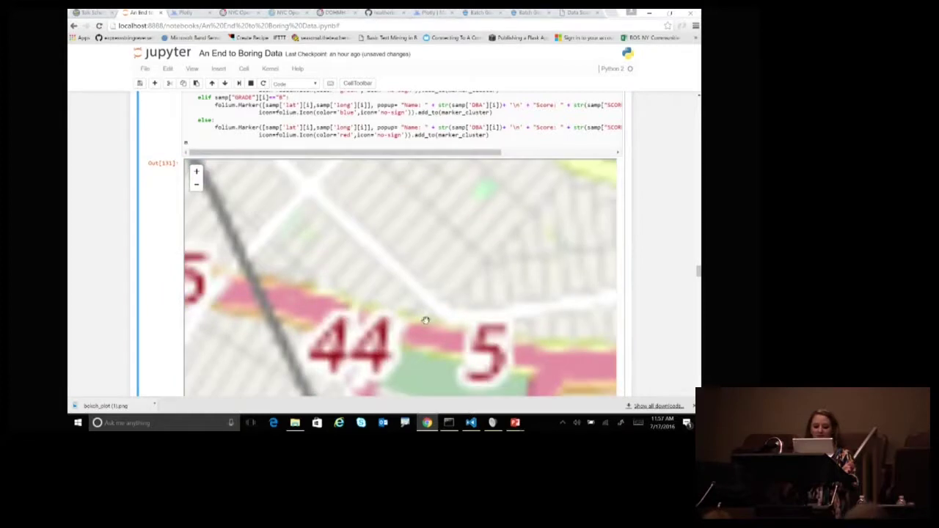
{"action": "left_click_drag", "start_coordinate": [364, 248], "coordinate": [606, 215]}
{"action": "scroll", "coordinate": [605, 215], "scroll_direction": "down", "scroll_amount": 5}
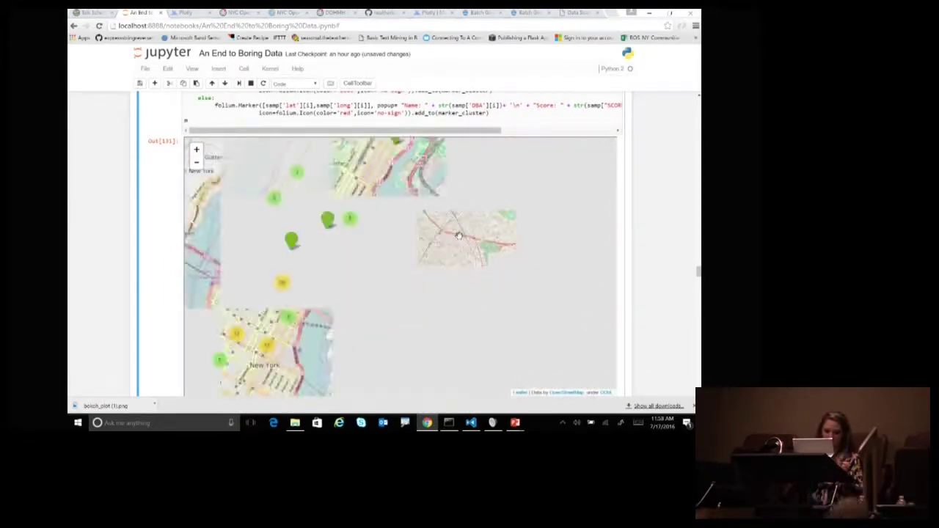
{"action": "scroll", "coordinate": [458, 216], "scroll_direction": "up", "scroll_amount": 5}
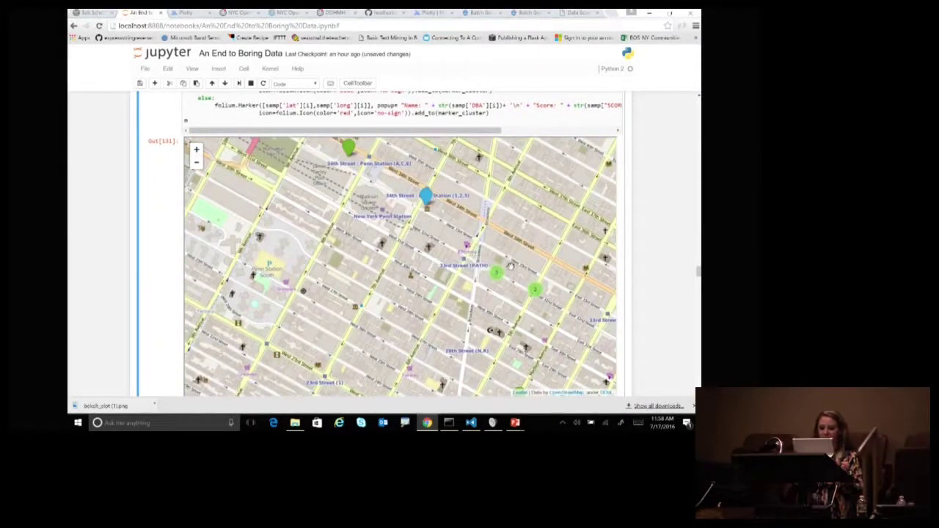
{"action": "scroll", "coordinate": [511, 266], "scroll_direction": "up", "scroll_amount": 2}
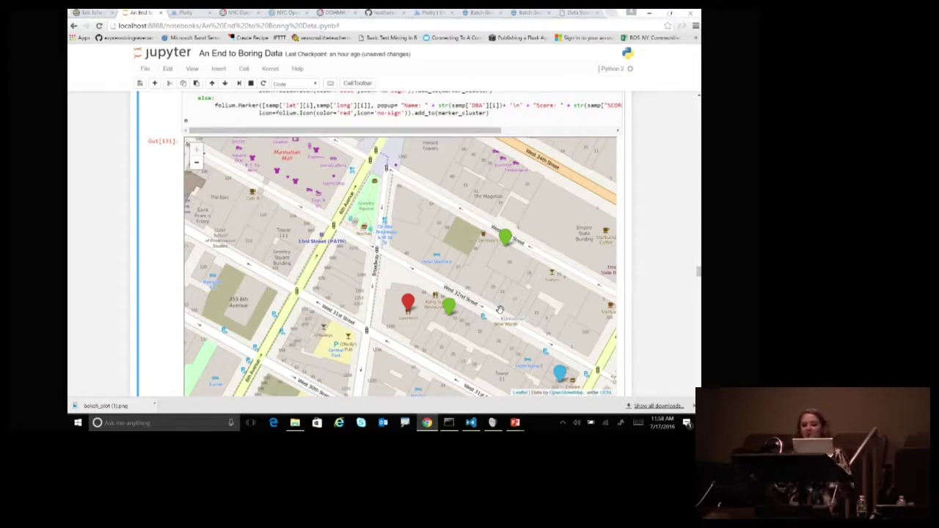
{"action": "scroll", "coordinate": [499, 309], "scroll_direction": "down", "scroll_amount": 4}
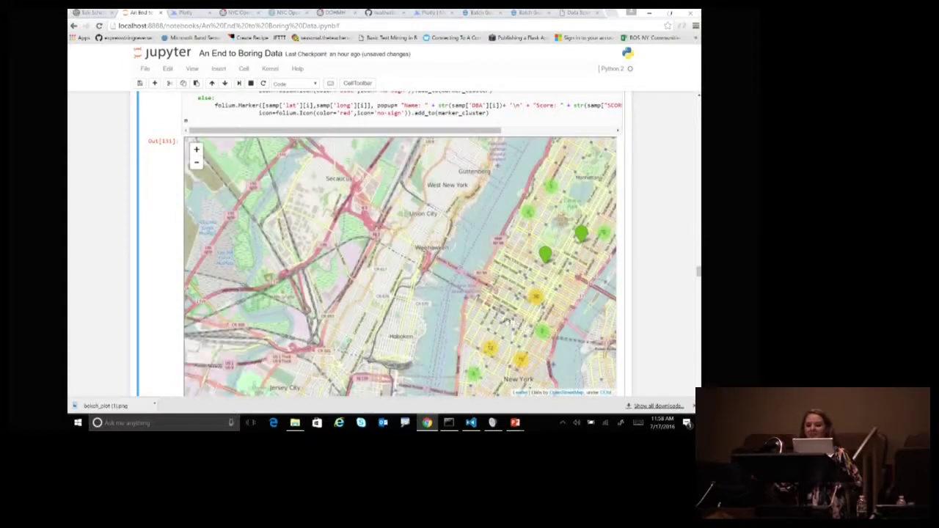
Highlight the loop in the Using Folium cell that colors the markers green, blue or red by grade
{"action": "scroll", "coordinate": [506, 321], "scroll_direction": "up", "scroll_amount": 2}
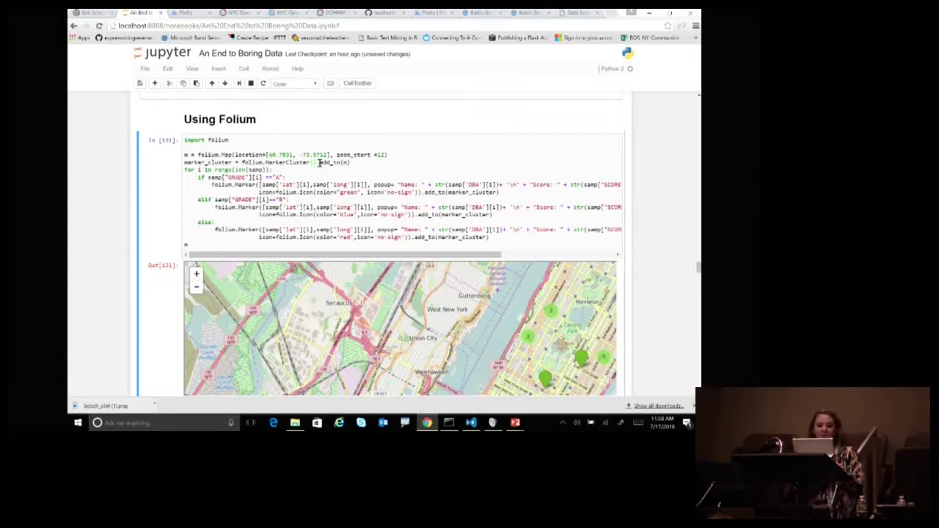
{"action": "mouse_move", "coordinate": [185, 177]}
{"action": "left_mouse_down"}
{"action": "mouse_move", "coordinate": [398, 217]}
{"action": "mouse_move", "coordinate": [487, 245]}
{"action": "left_mouse_up"}
{"action": "left_click", "coordinate": [487, 245]}
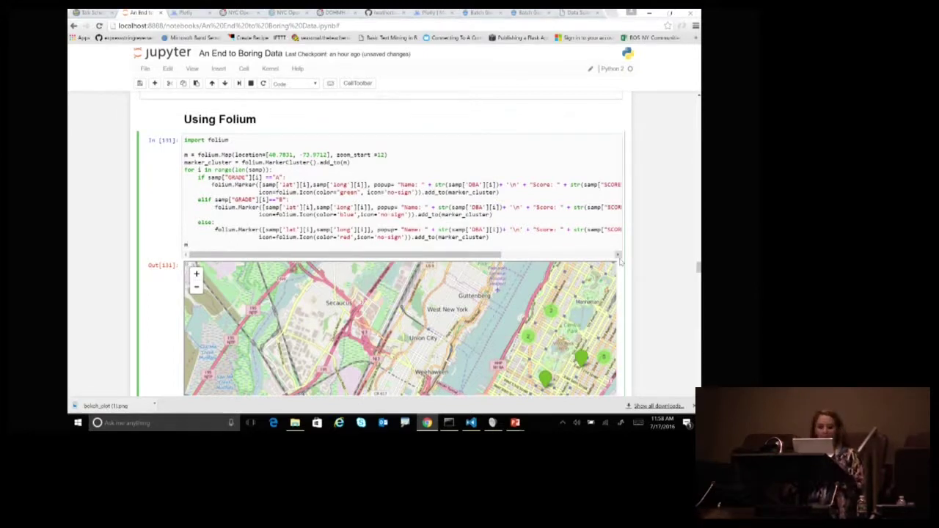
{"action": "key", "text": "alt+Tab"}
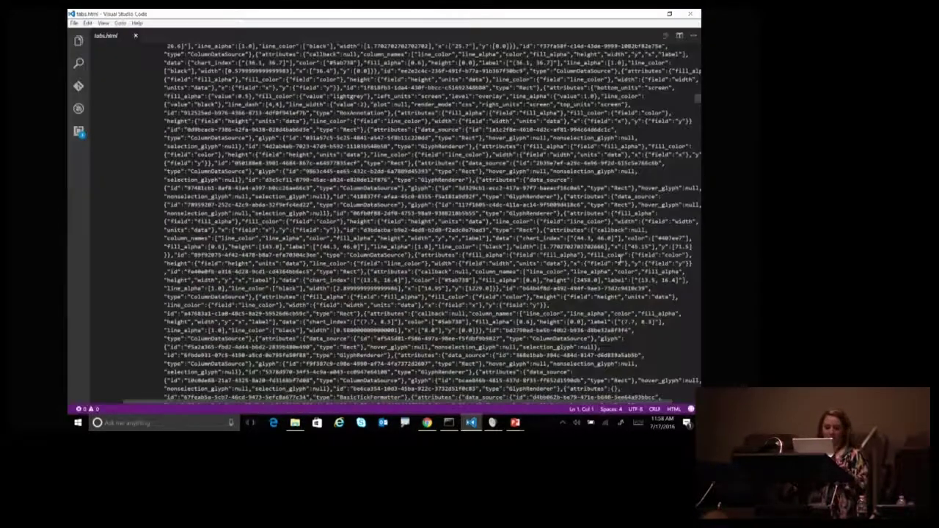
{"action": "key", "text": "alt+Tab"}
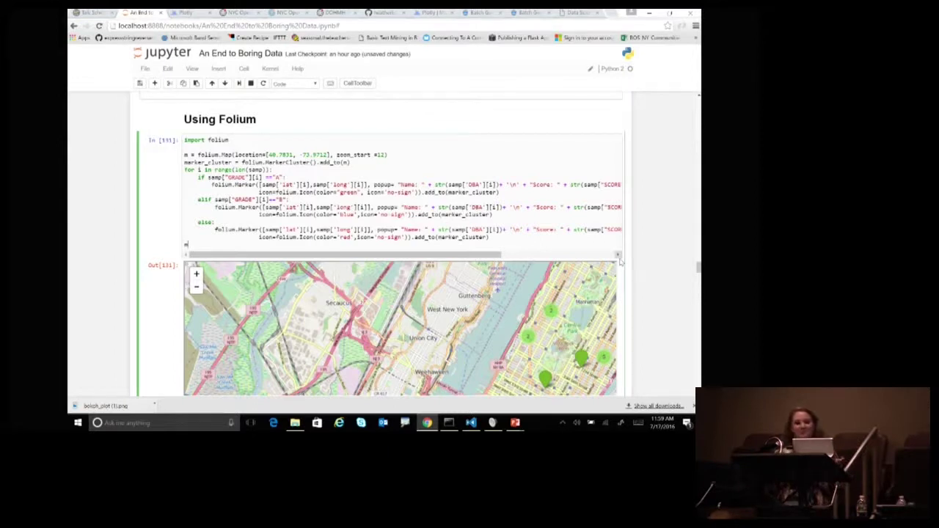
Review the Basemap code above Using Folium, then go down past the map to the Bokeh score histogram
{"action": "scroll", "coordinate": [620, 261], "scroll_direction": "up", "scroll_amount": 3}
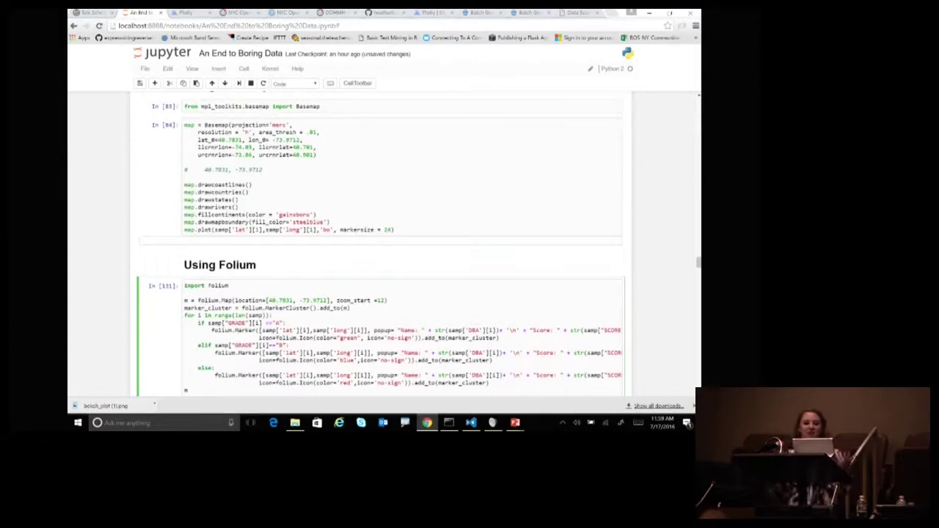
{"action": "scroll", "coordinate": [381, 242], "scroll_direction": "up", "scroll_amount": 3}
{"action": "scroll", "coordinate": [381, 242], "scroll_direction": "down", "scroll_amount": 12}
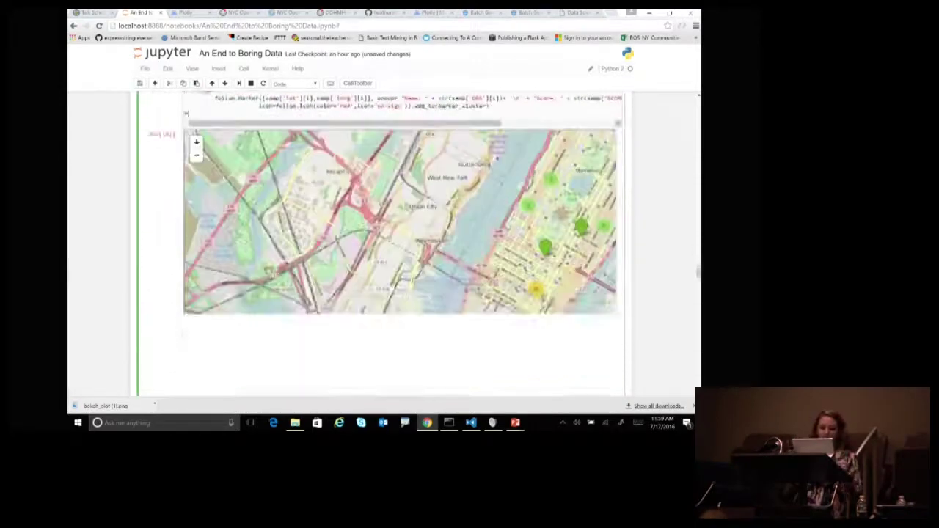
{"action": "scroll", "coordinate": [381, 242], "scroll_direction": "down", "scroll_amount": 3}
{"action": "scroll", "coordinate": [382, 242], "scroll_direction": "up", "scroll_amount": 2}
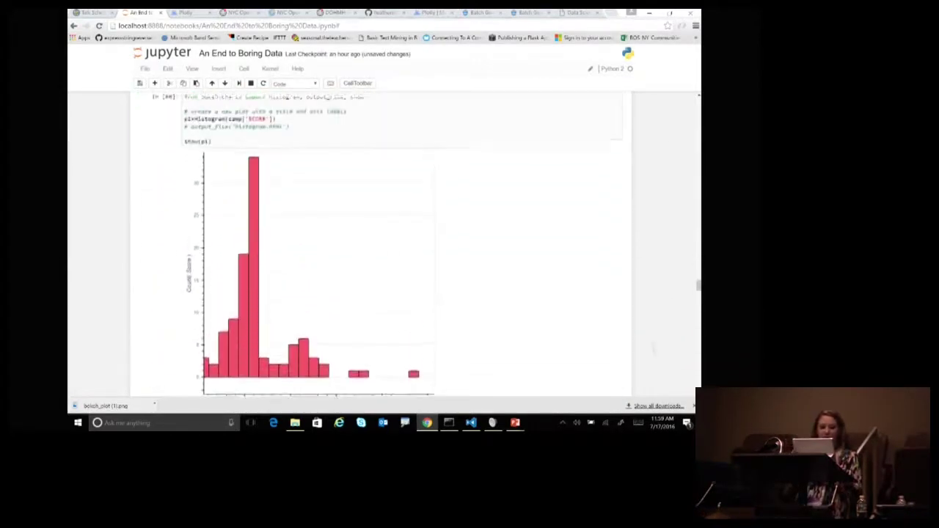